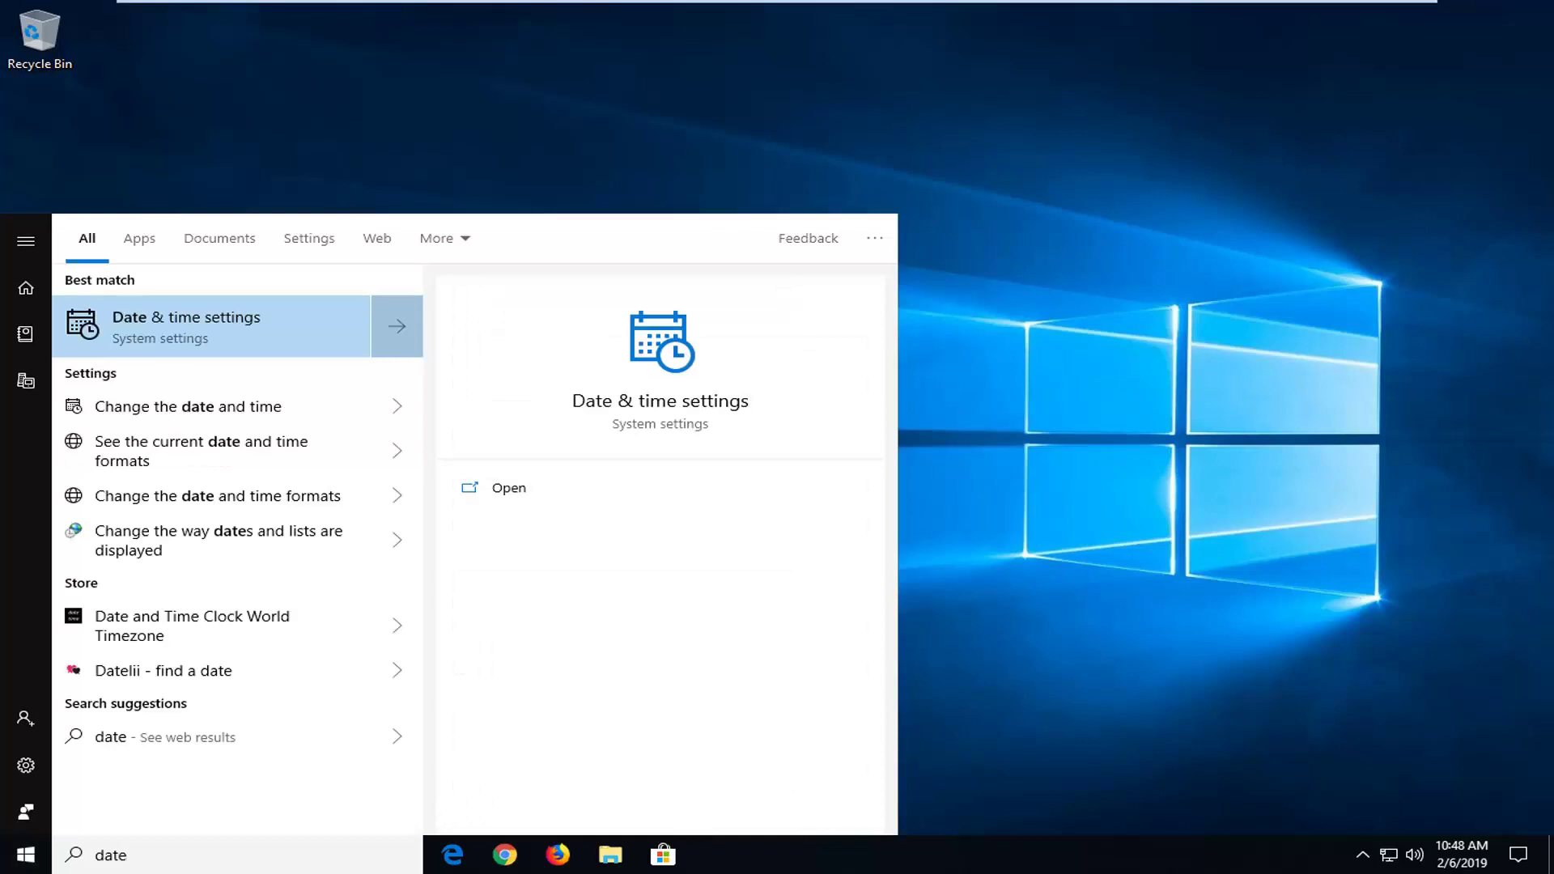
Open the Date & time settings, turn Set time automatically off and back on, and close the settings
left_click(219, 334)
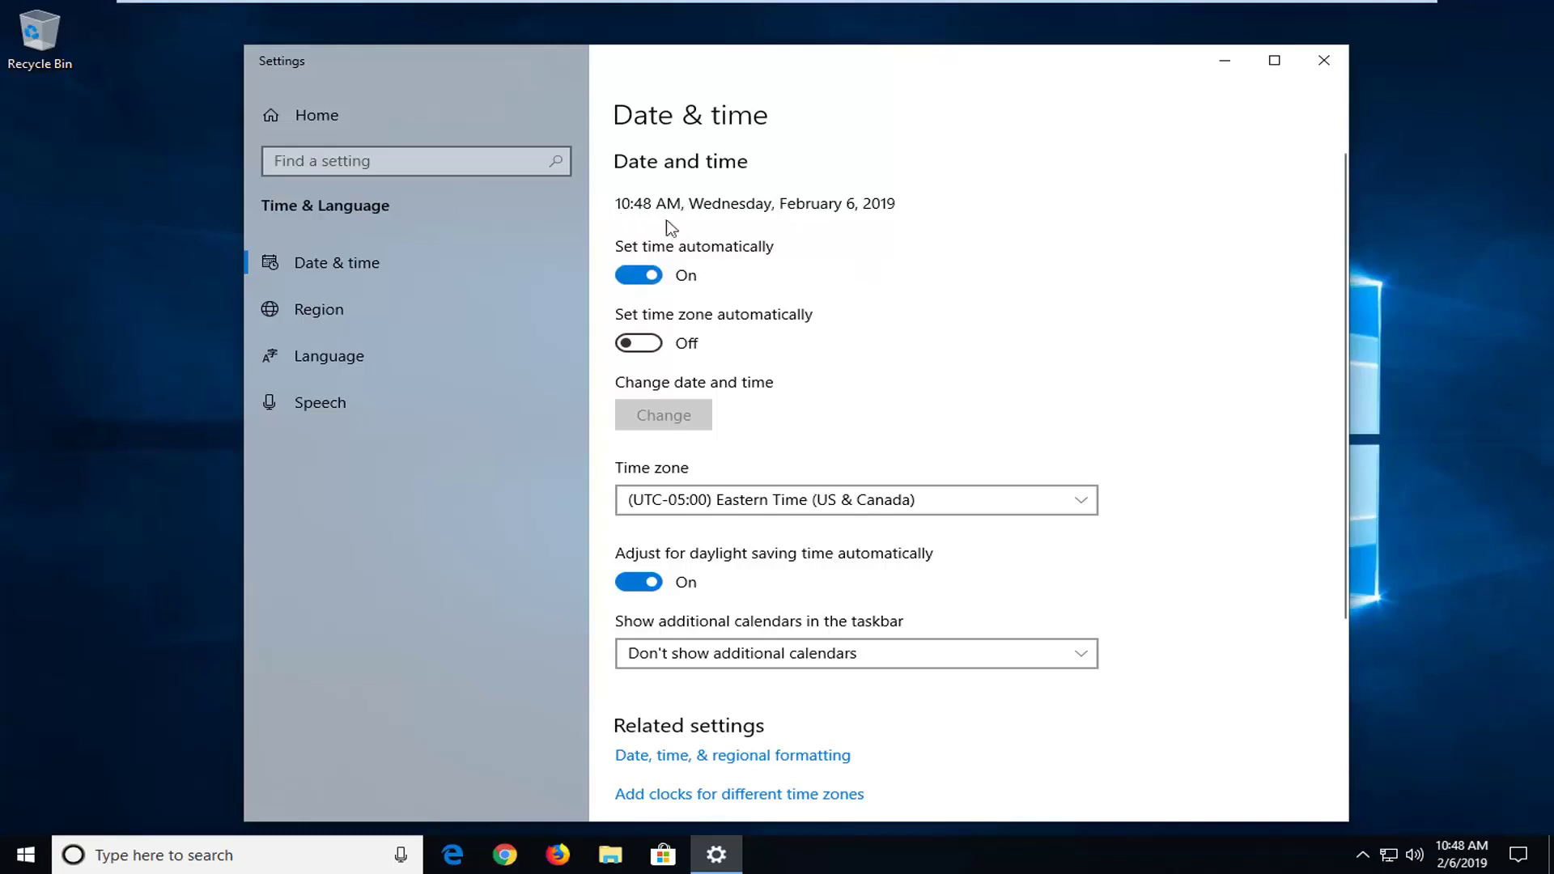
left_click(643, 276)
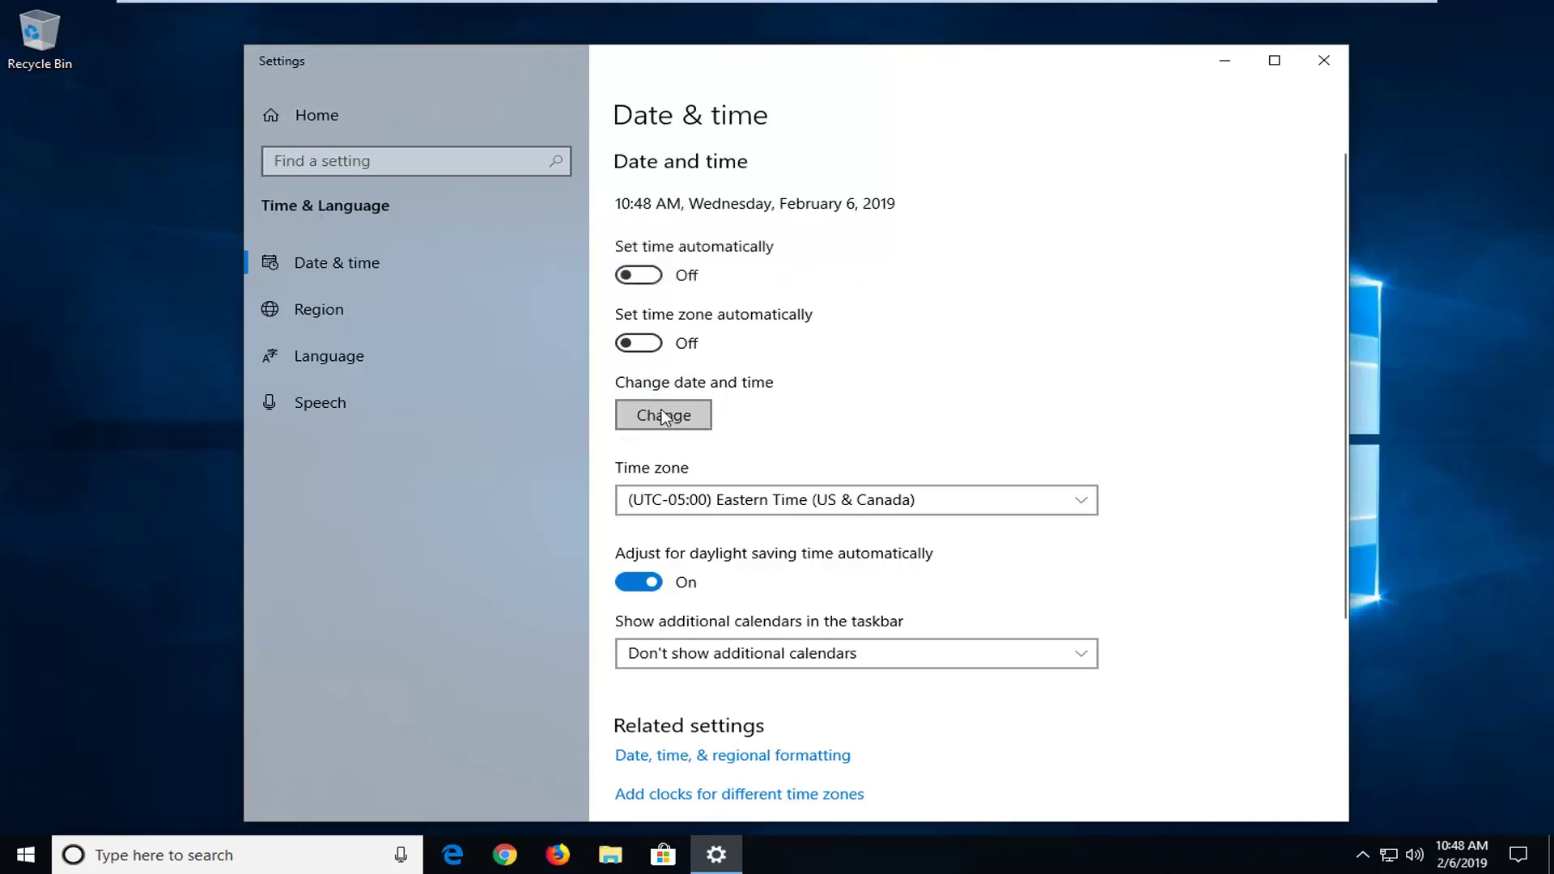
left_click(656, 419)
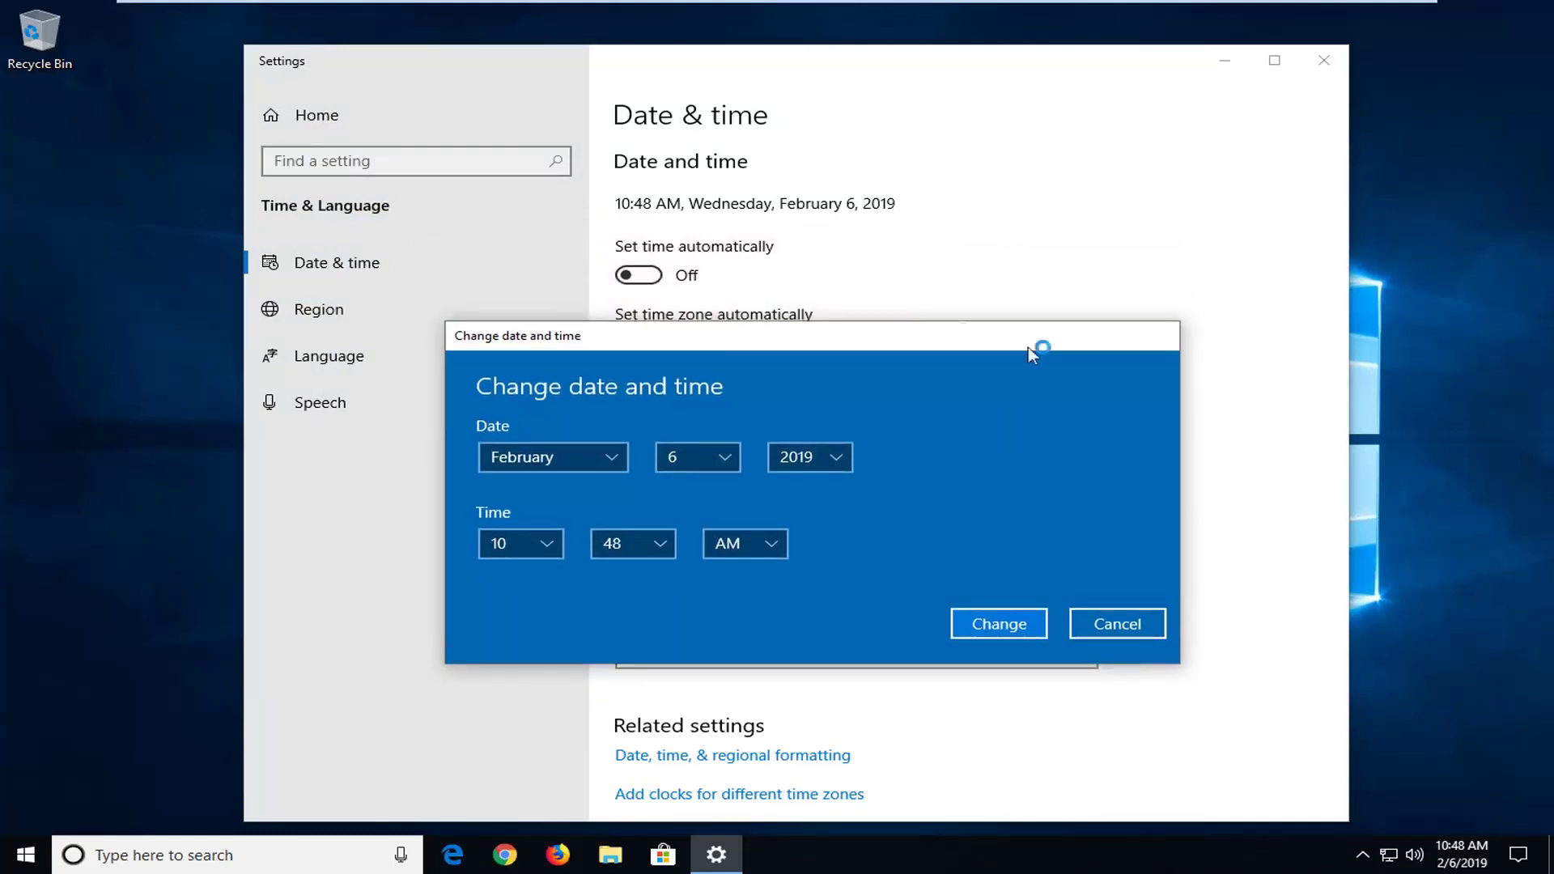
left_click(1119, 626)
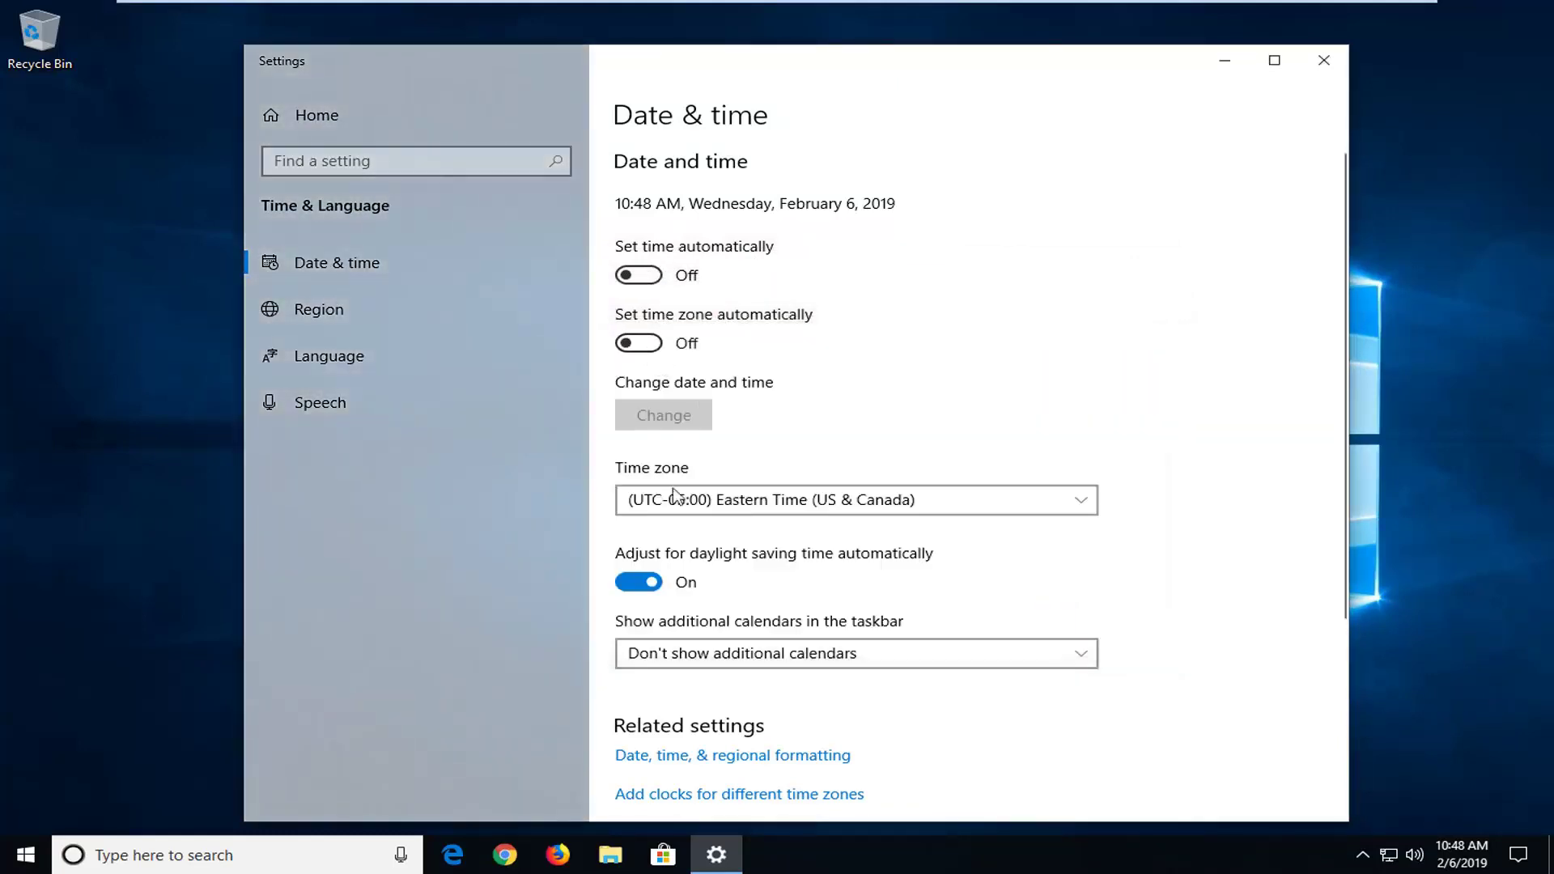
left_click(641, 275)
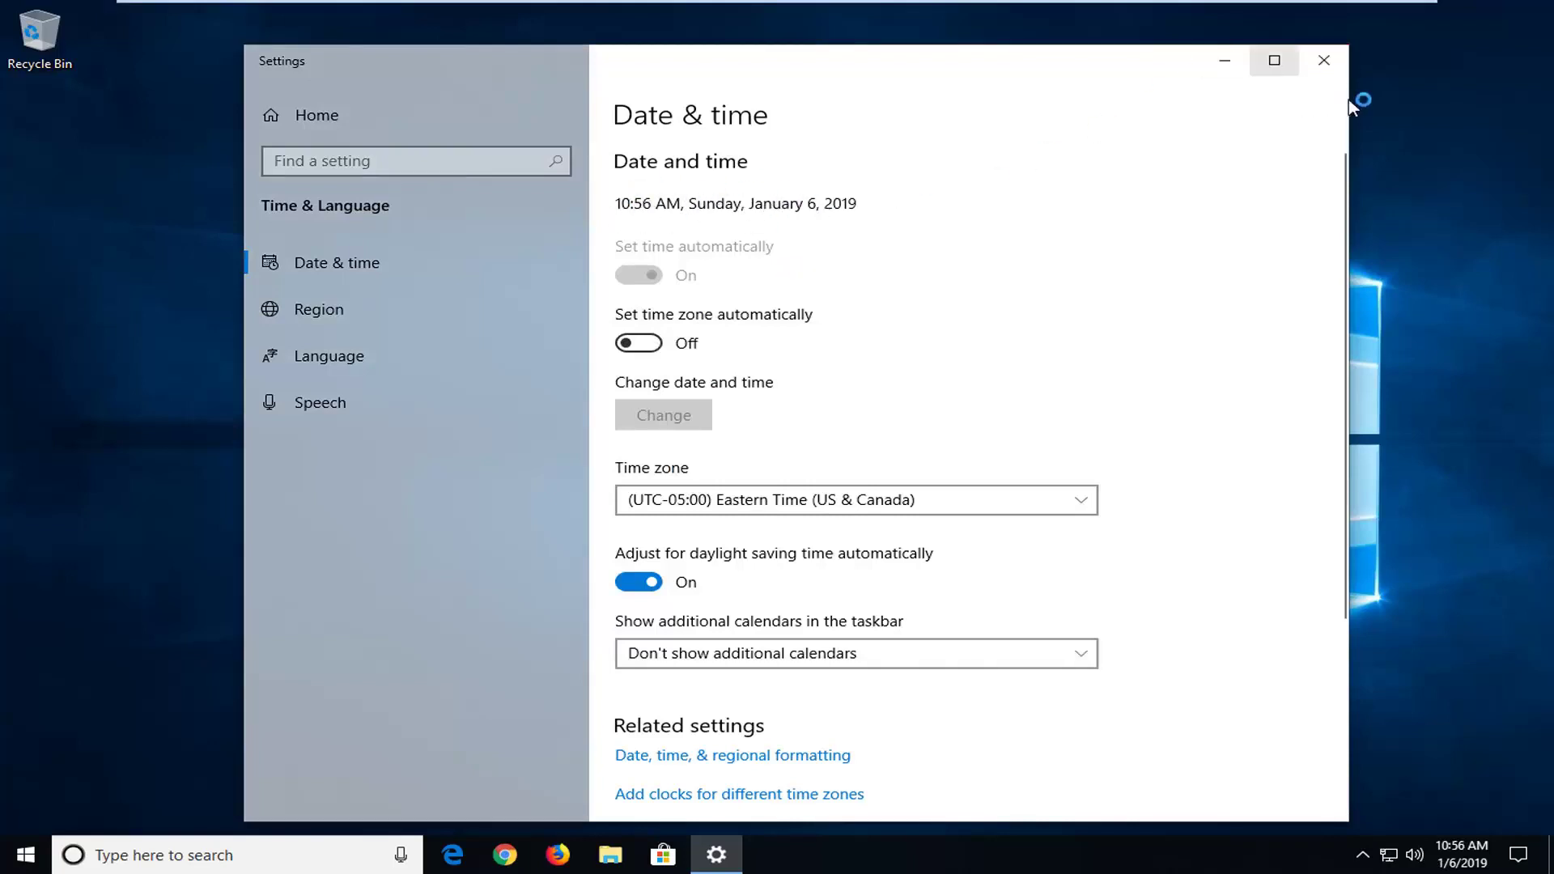
left_click(1326, 62)
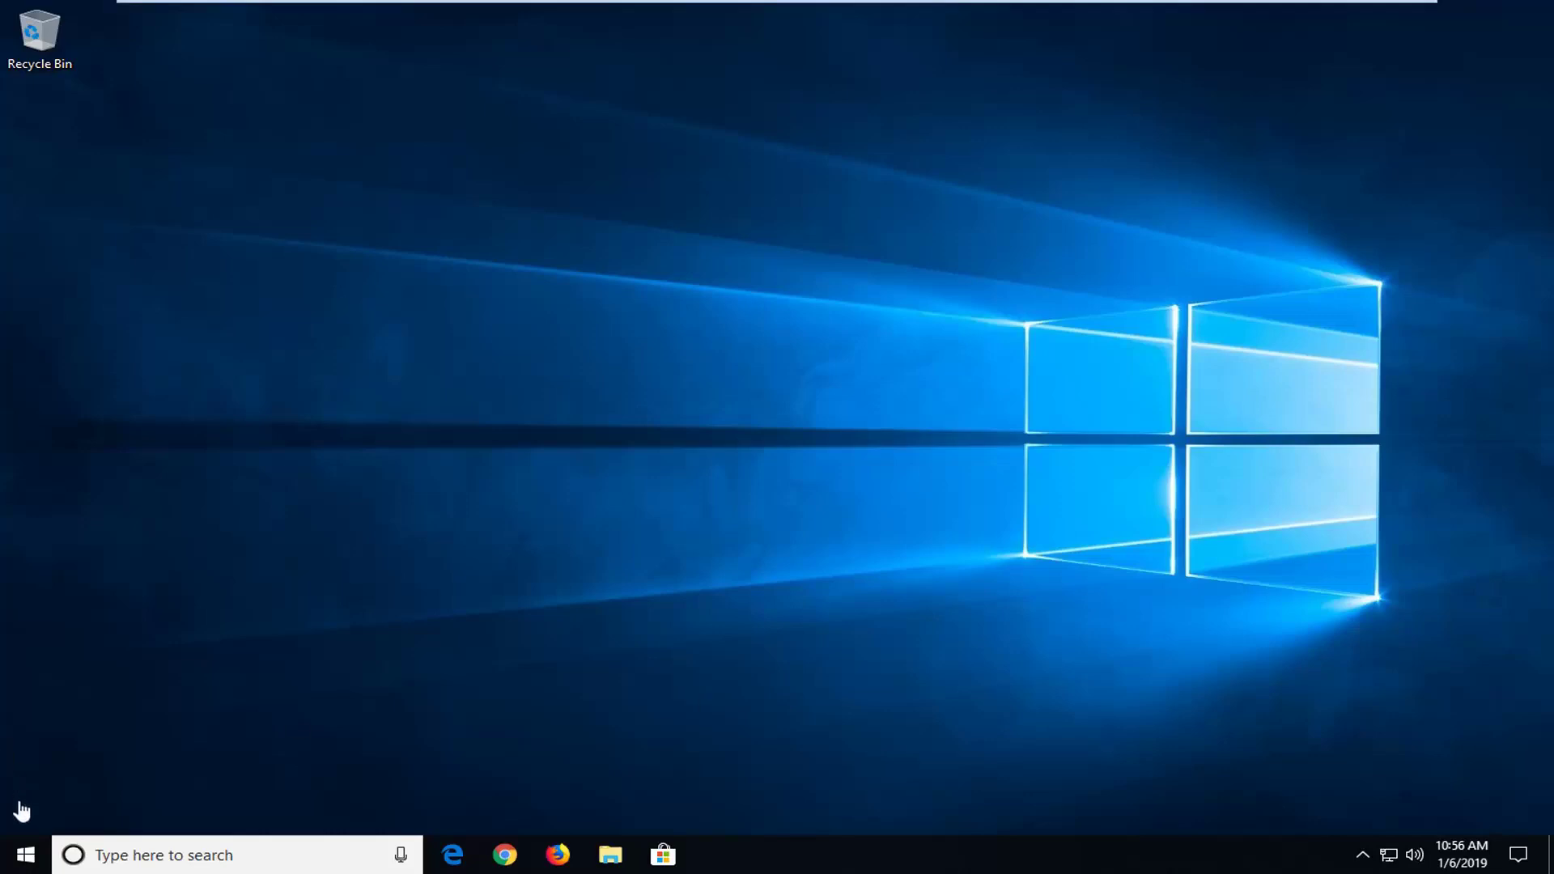
Search for regedit and run Registry Editor as administrator, allowing it to make changes to the device
left_click(17, 859)
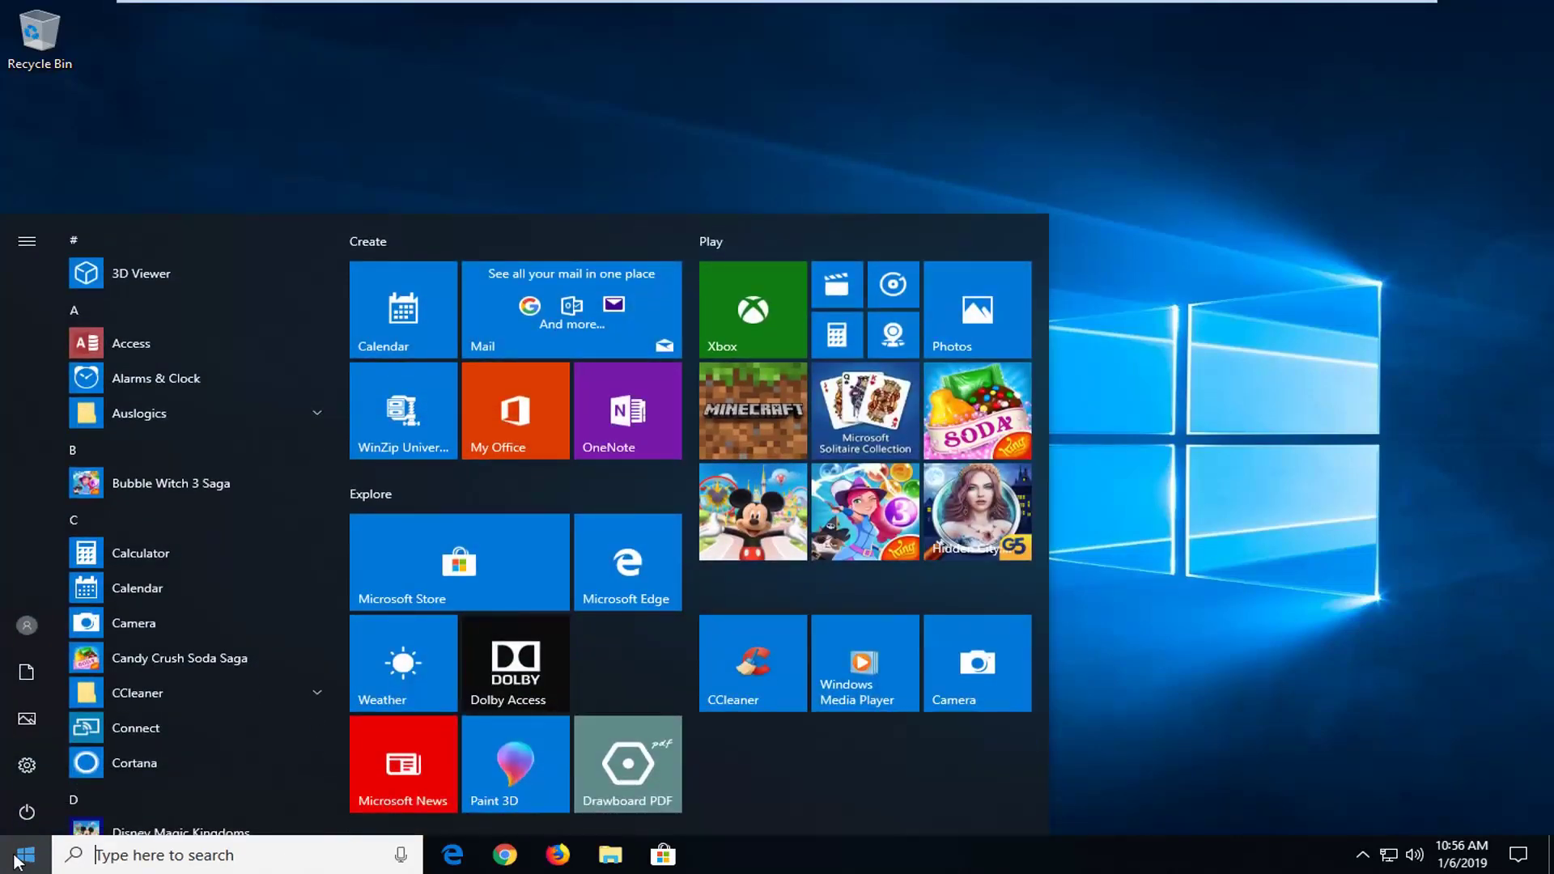
type("regedit")
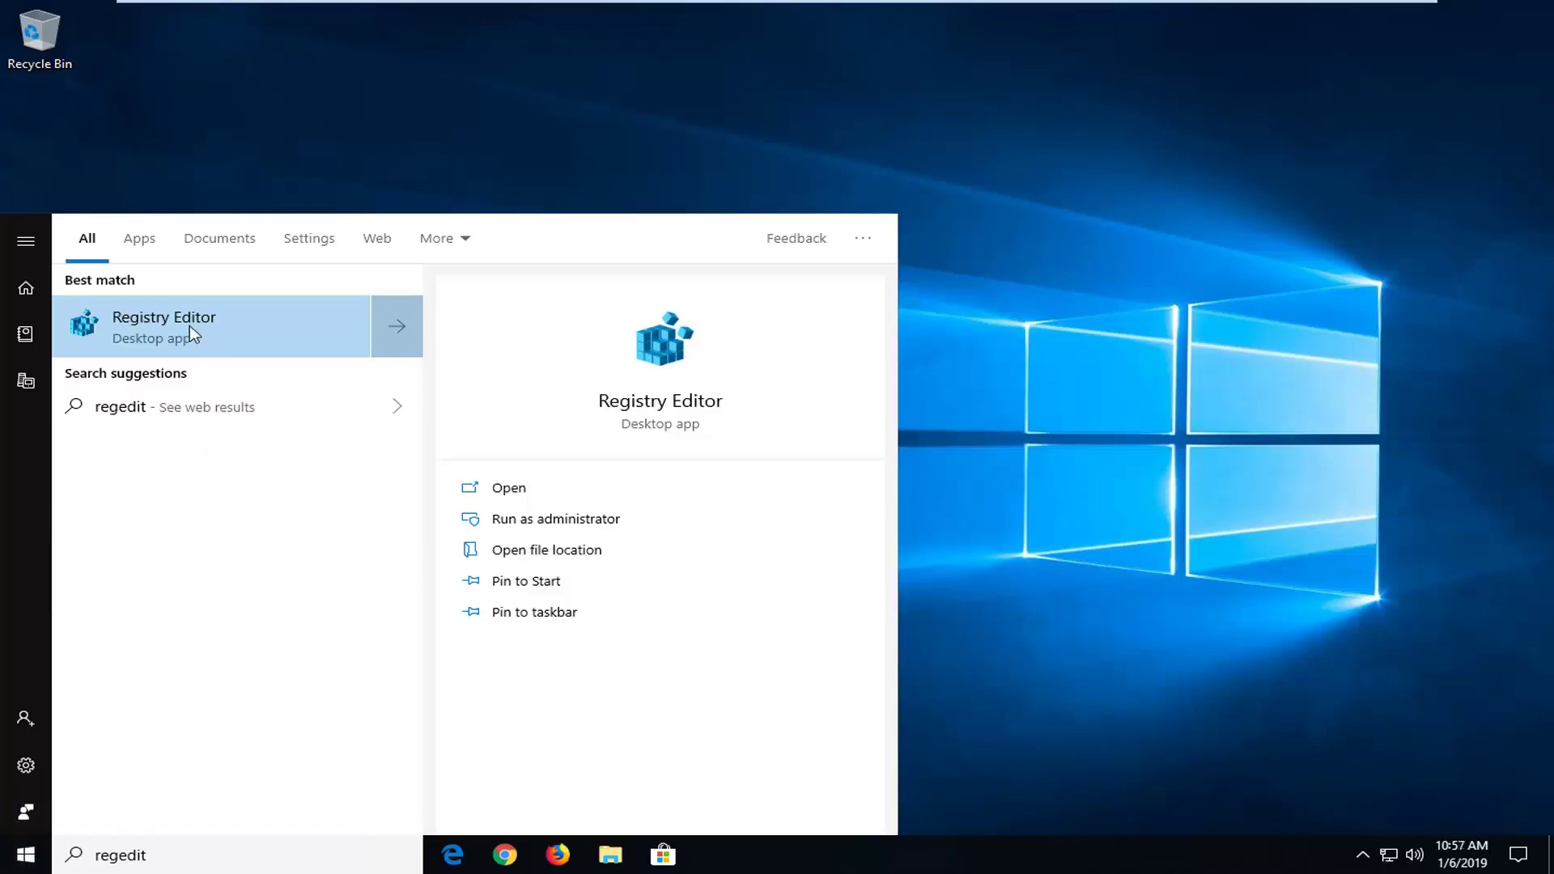
right_click(182, 319)
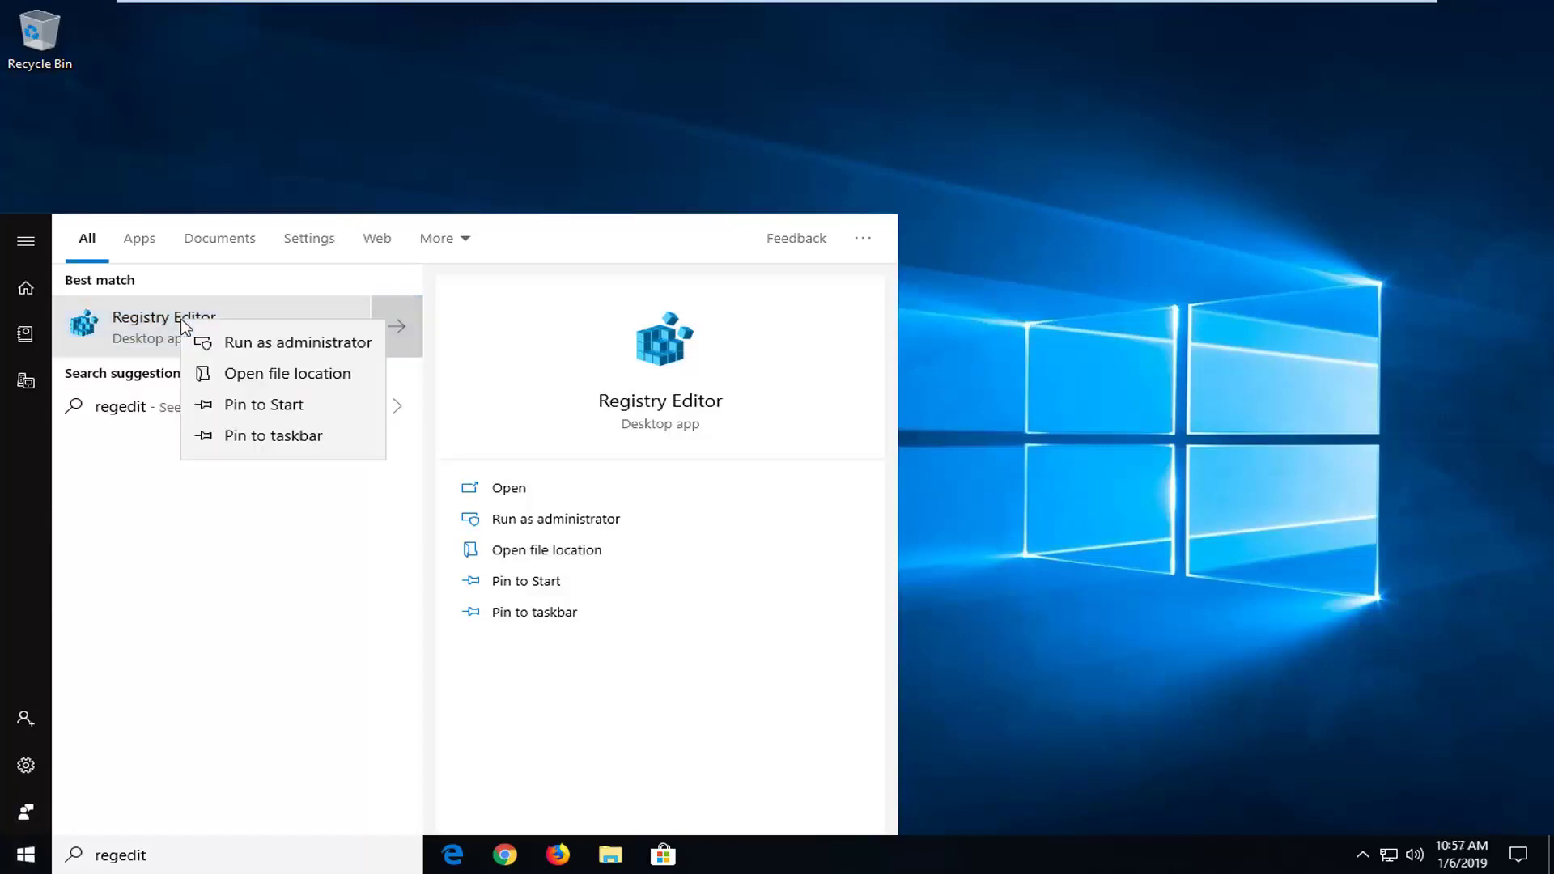
left_click(234, 342)
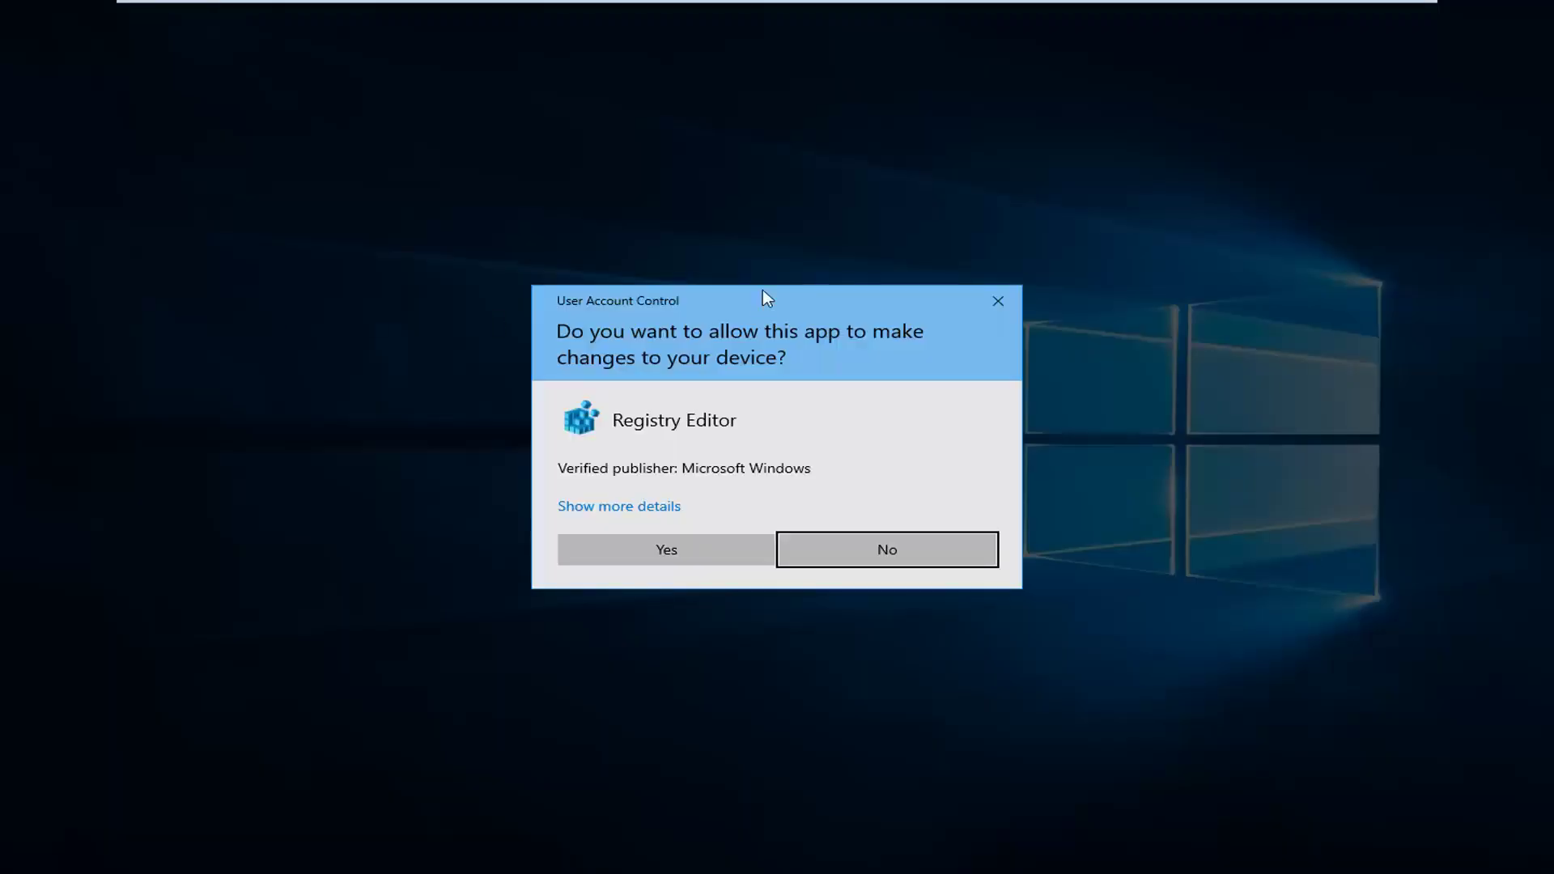
left_click(638, 560)
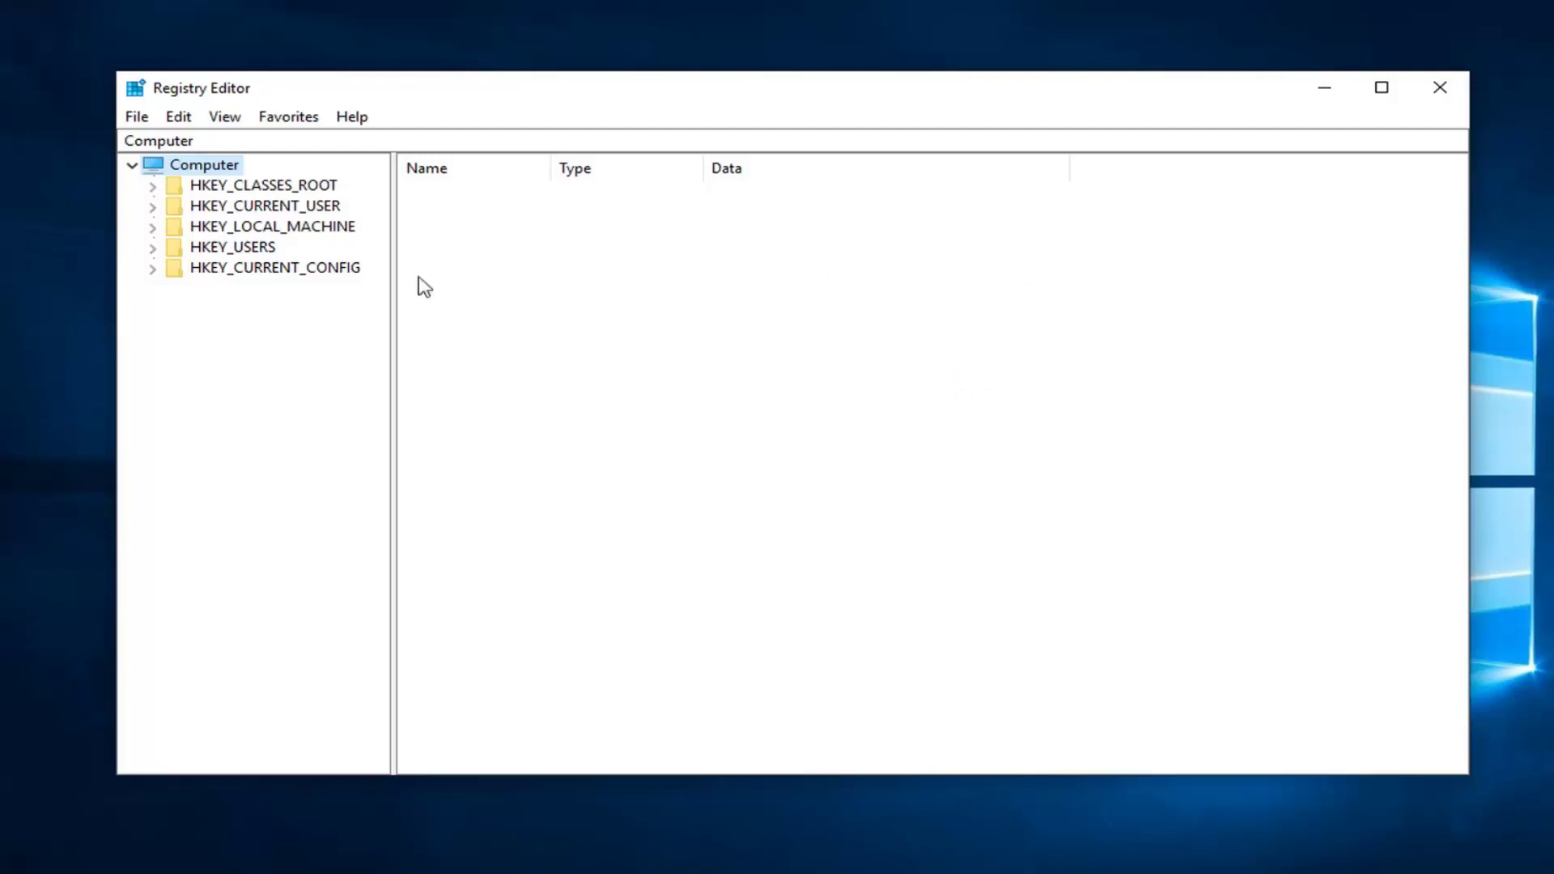
left_click(137, 118)
left_click(172, 175)
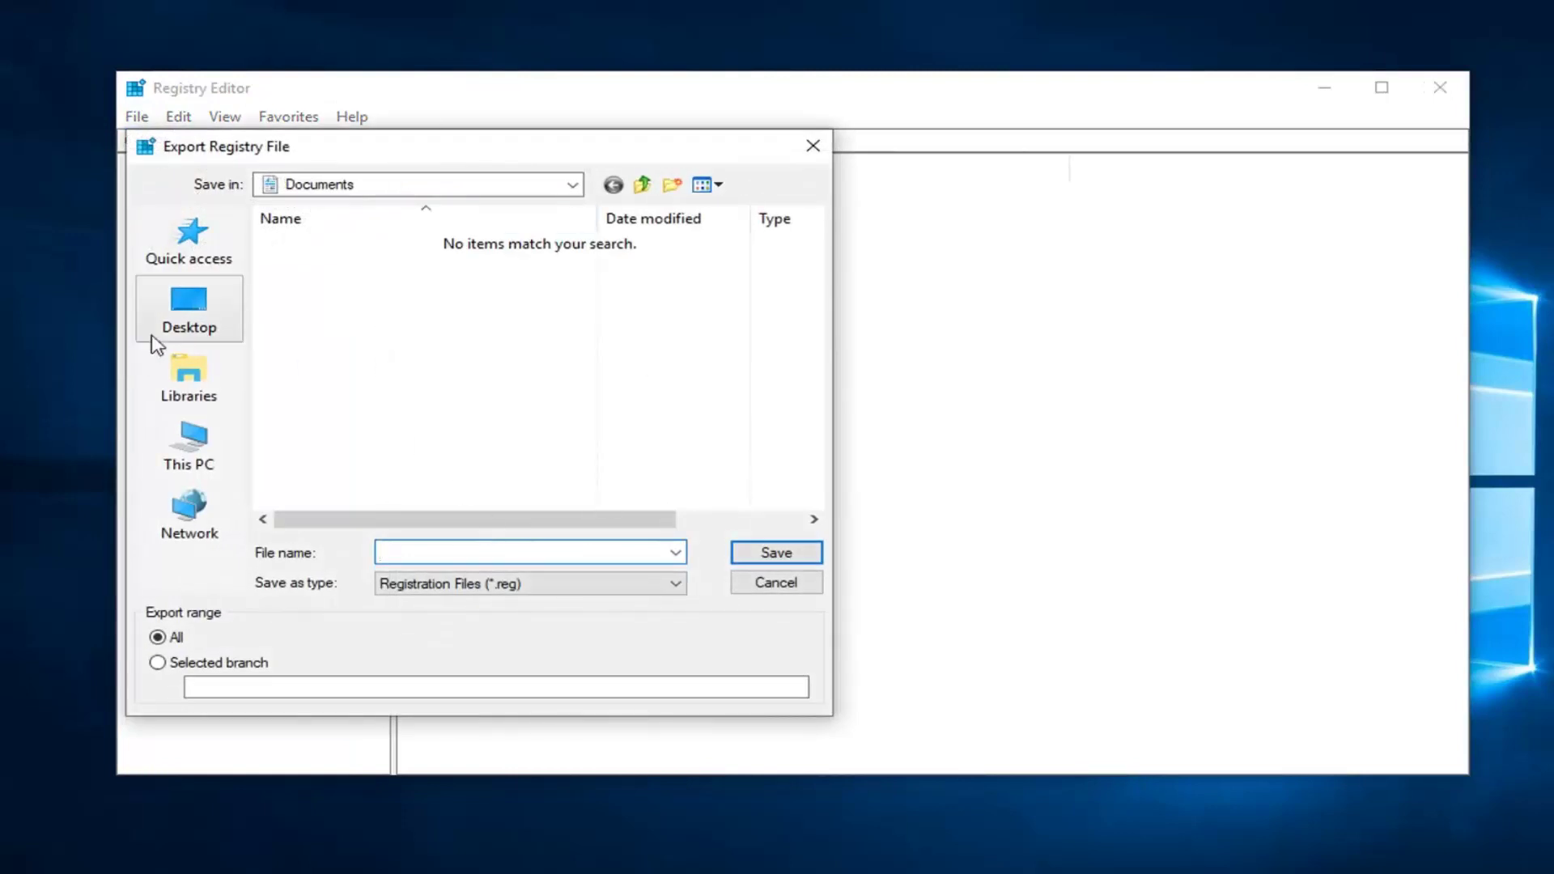
left_click(155, 333)
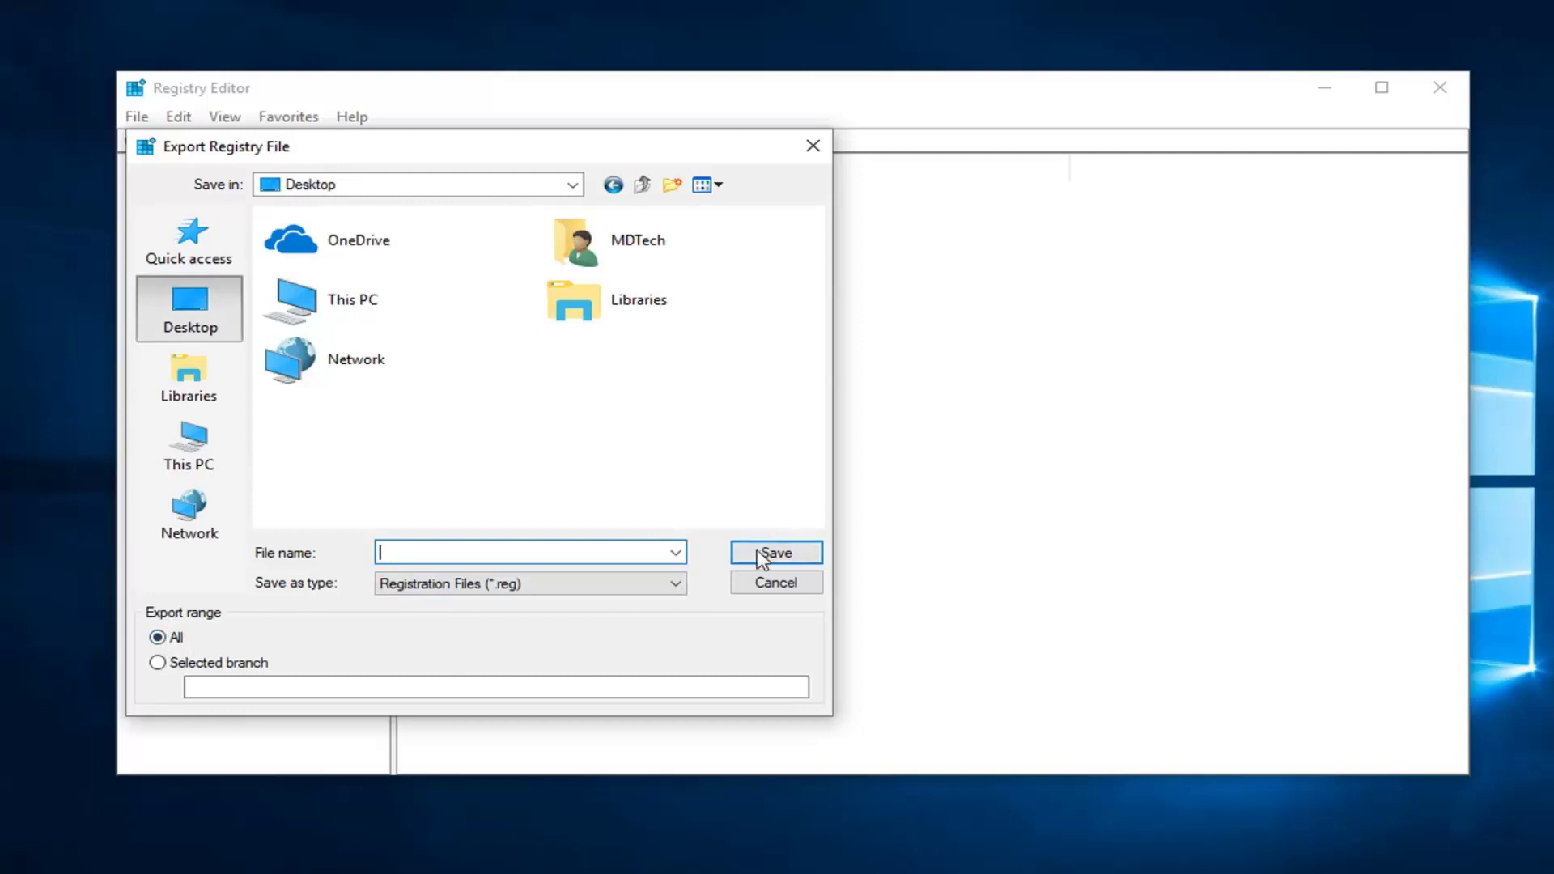
left_click(769, 587)
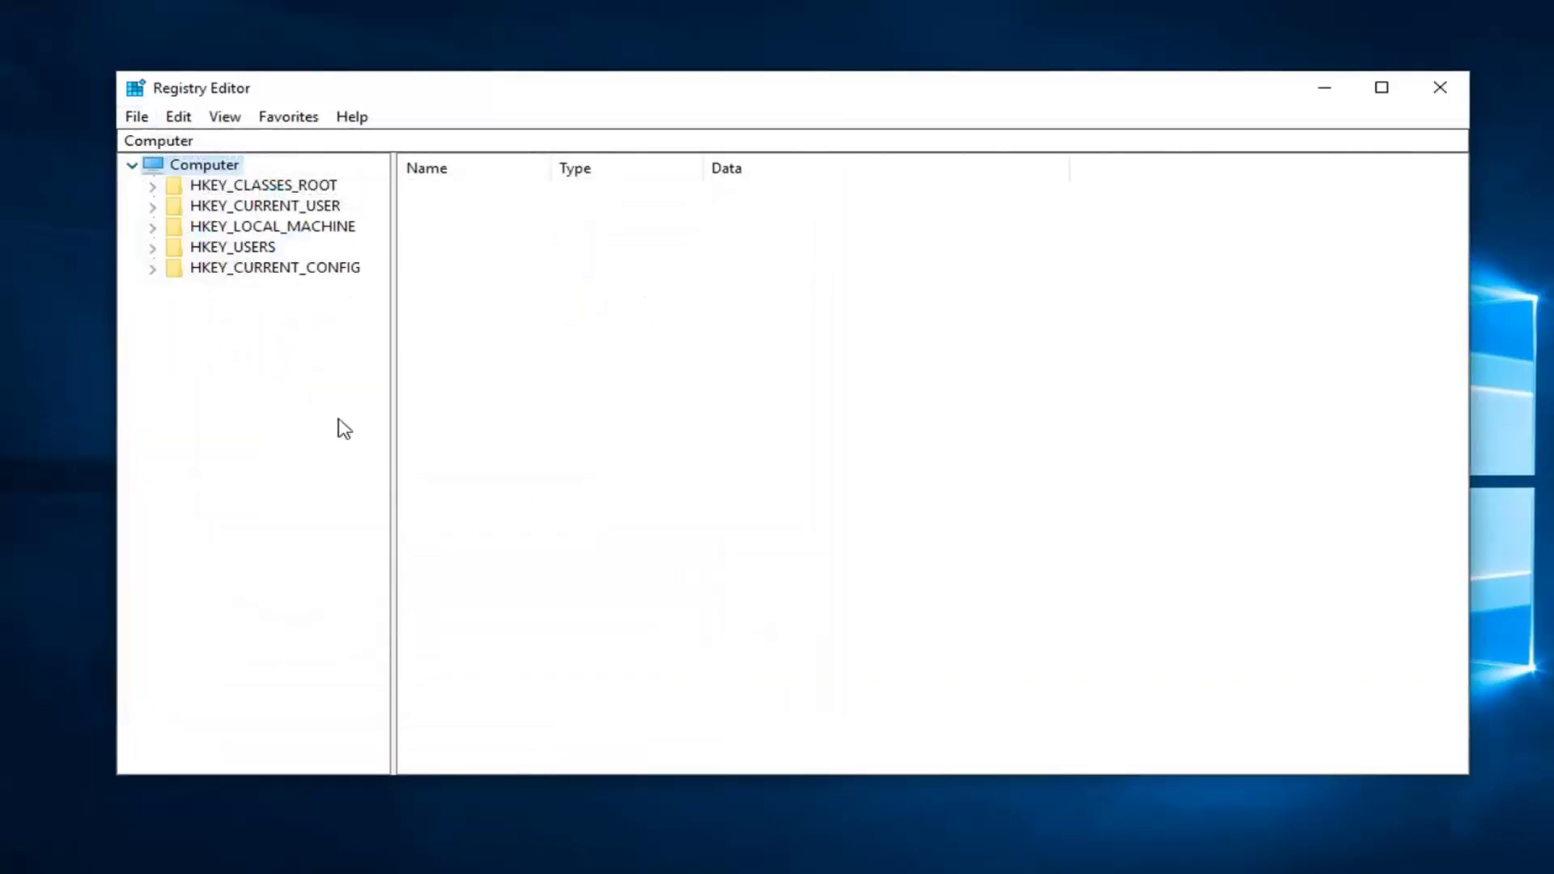
left_click(134, 117)
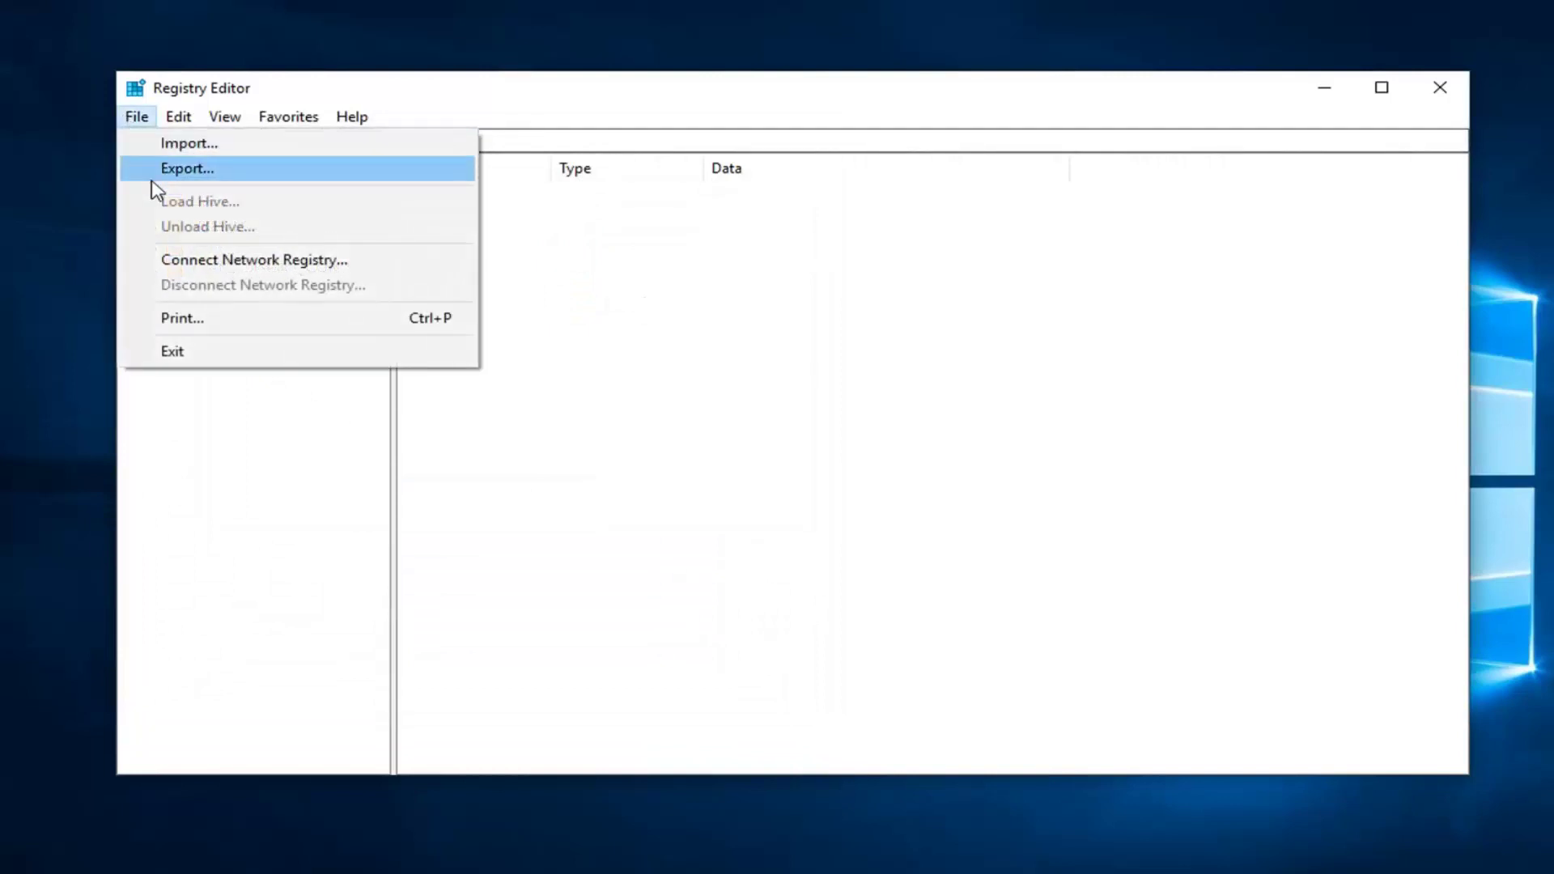
left_click(197, 155)
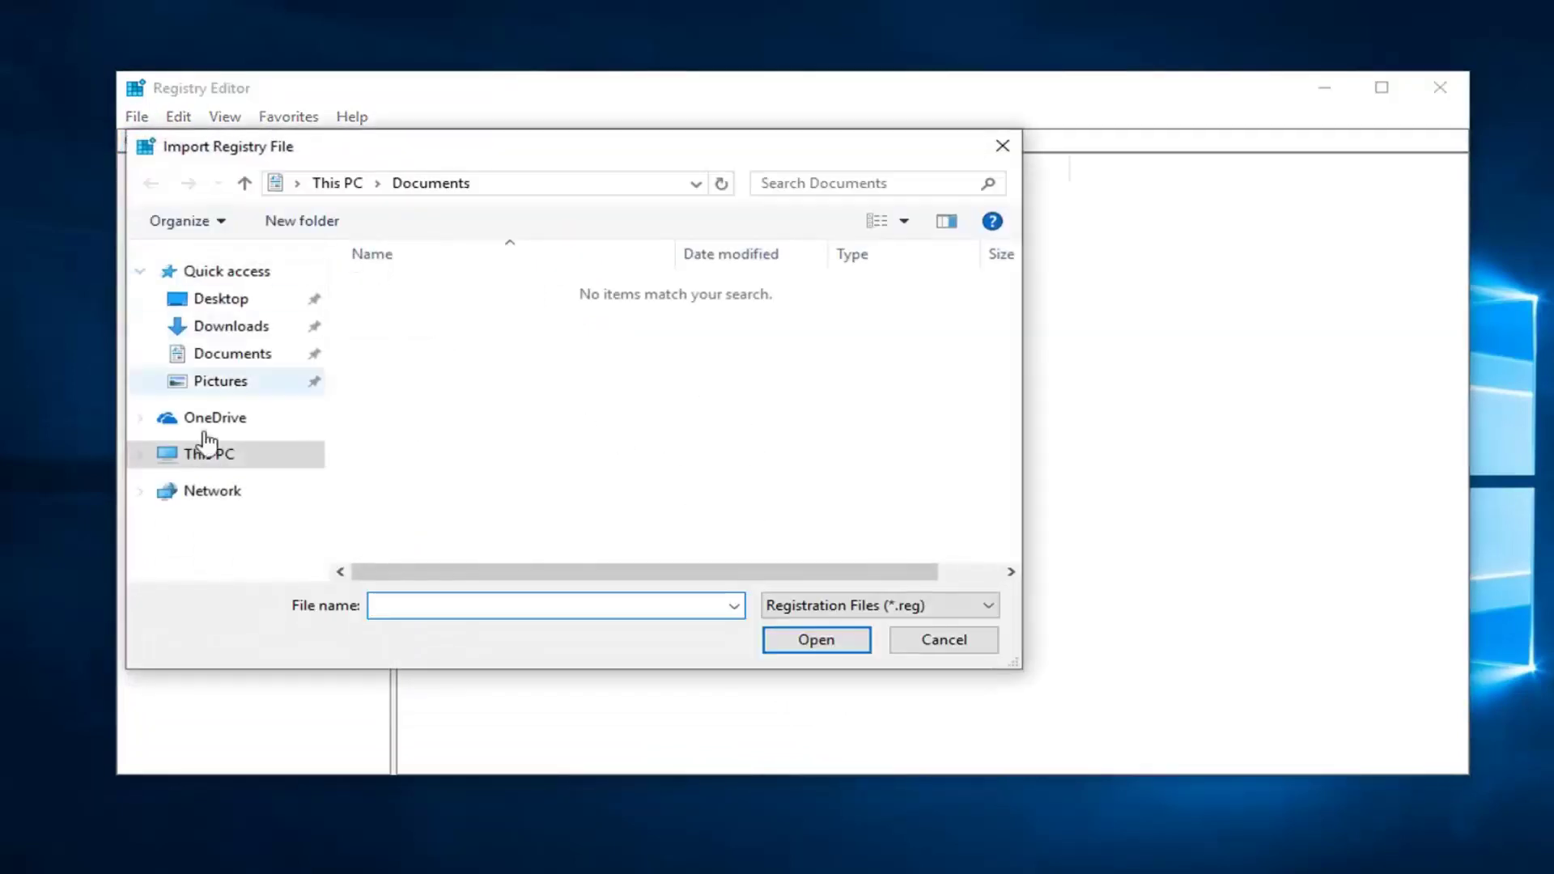
left_click(944, 640)
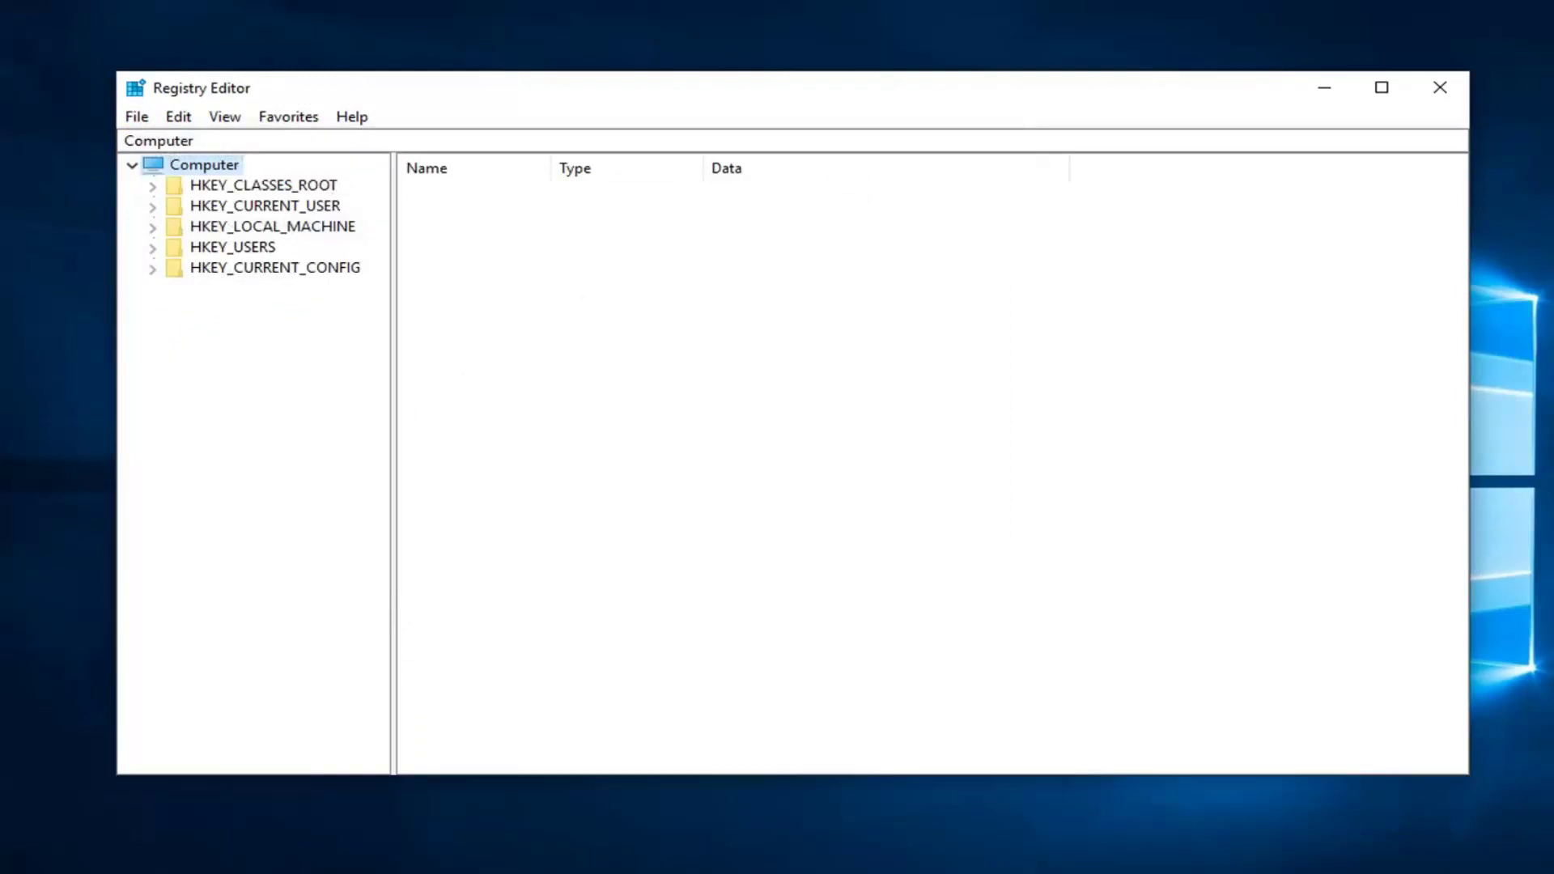
Expand the registry tree along HKEY_LOCAL_MACHINE\SOFTWARE\Policies\Microsoft
left_click(261, 227)
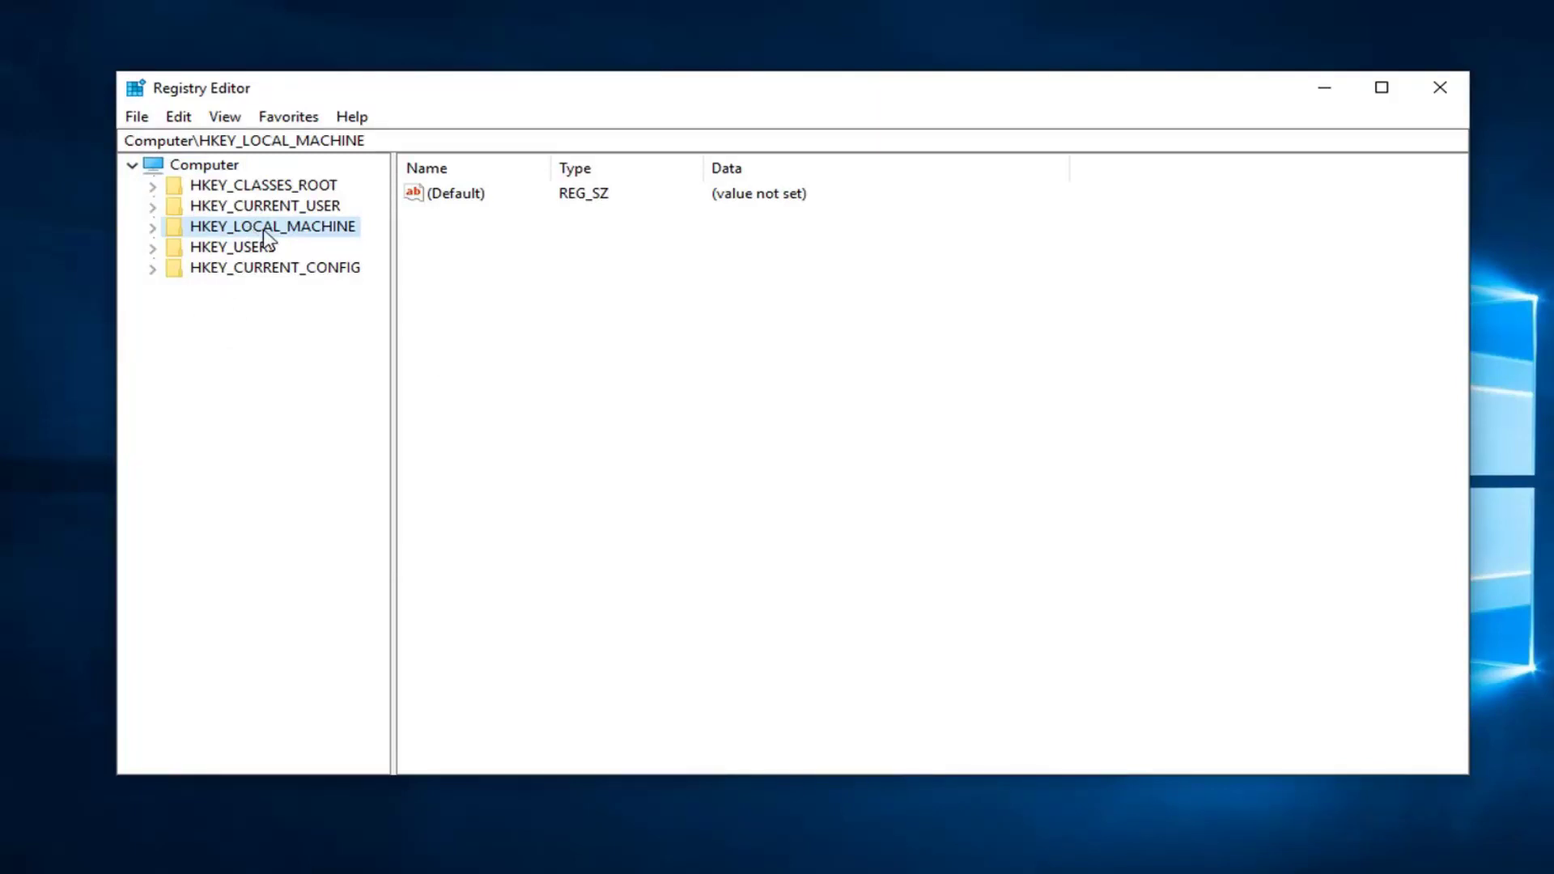
left_click(153, 229)
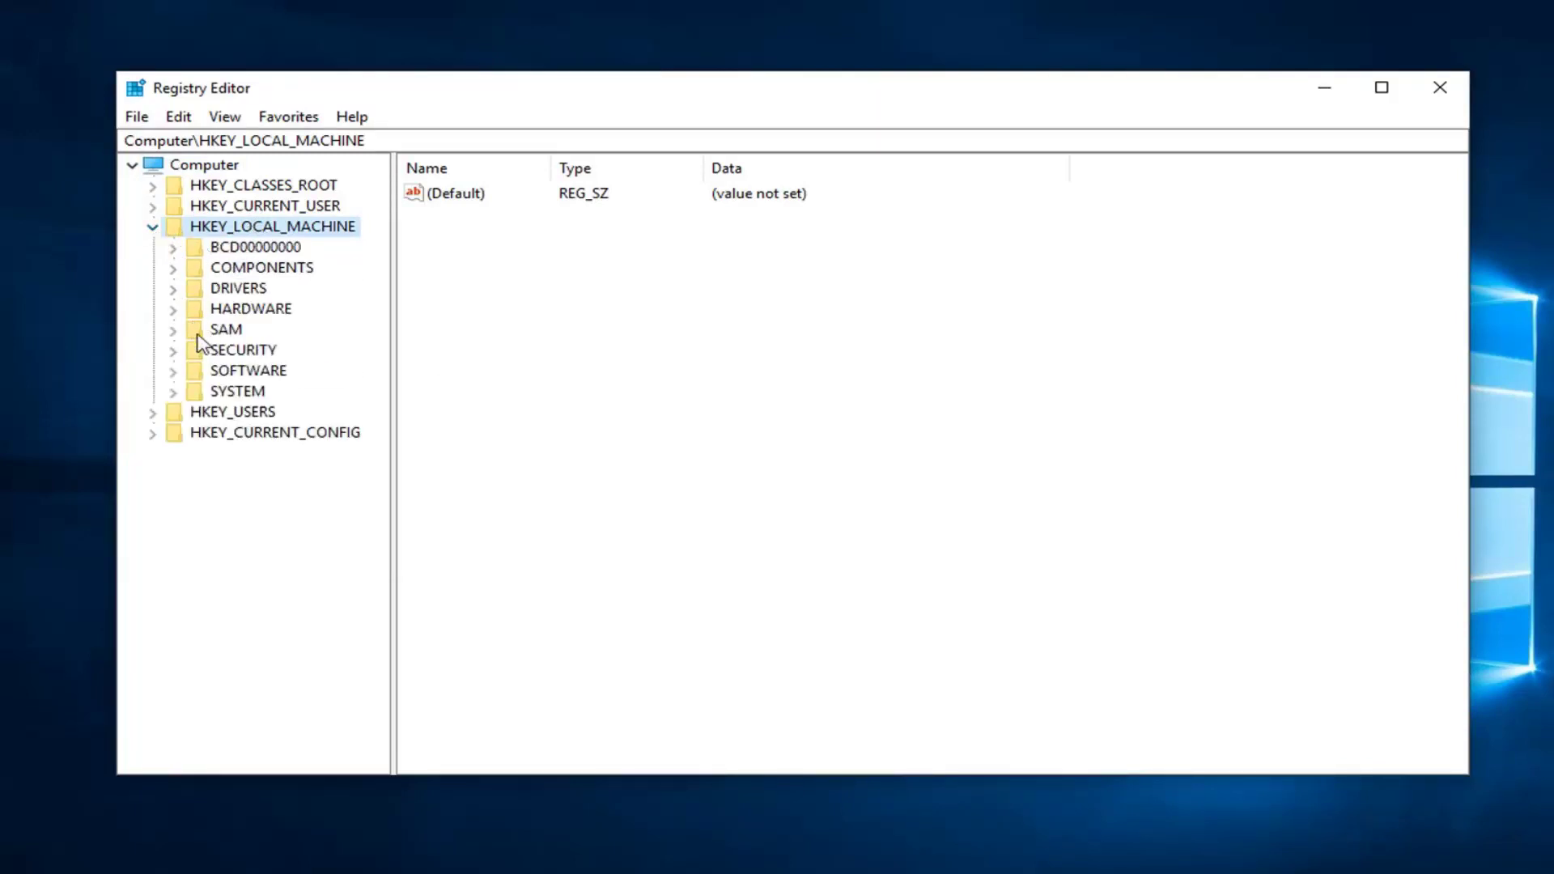
left_click(221, 370)
left_click(172, 373)
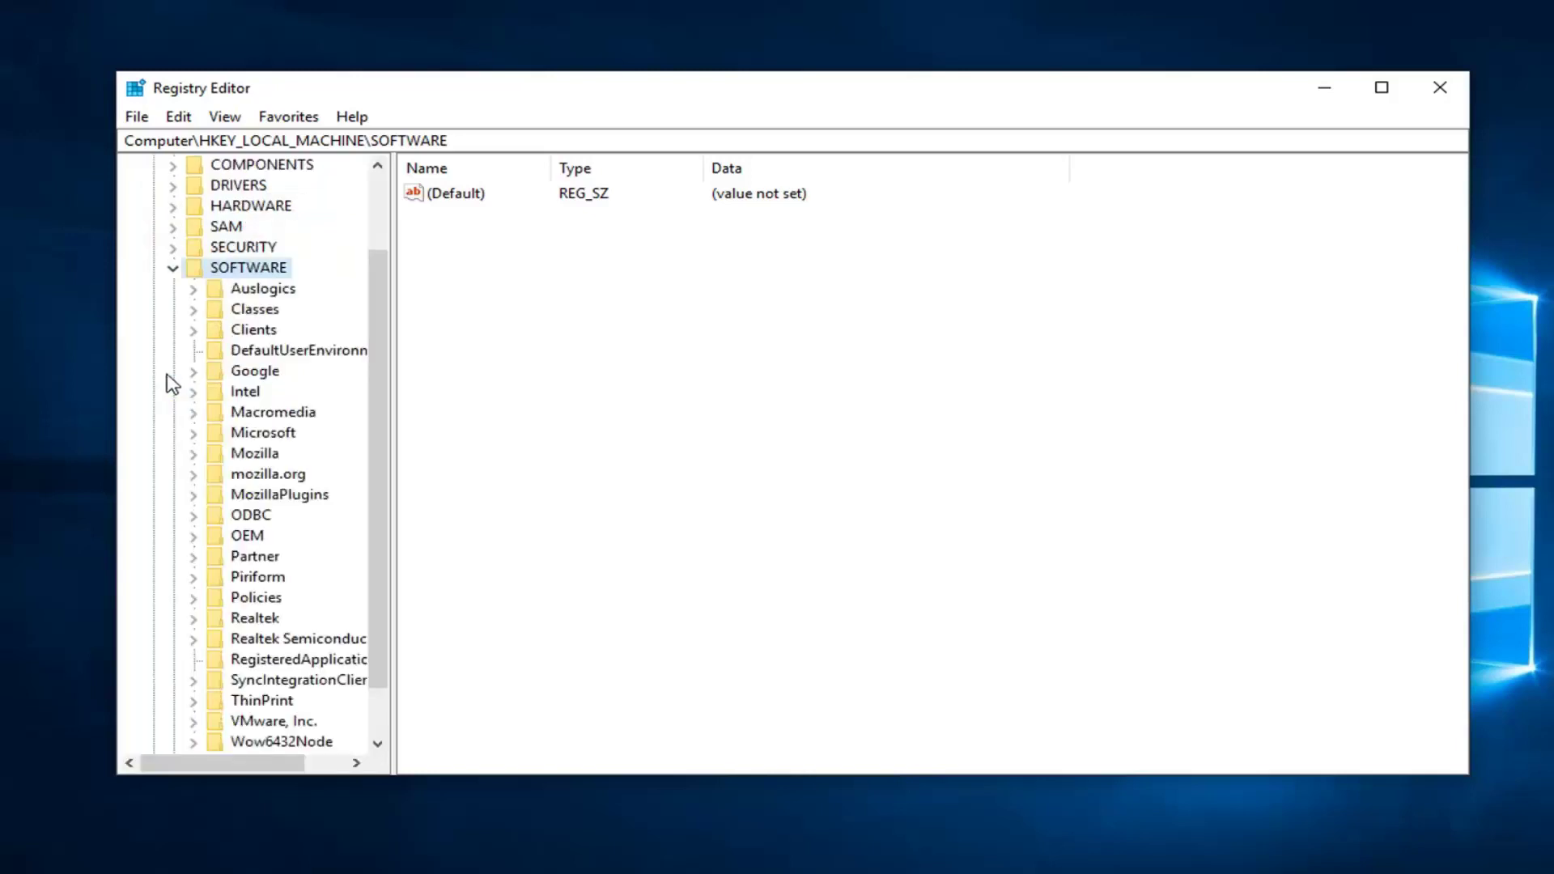
scroll(243, 380, "down", 1)
left_click(253, 536)
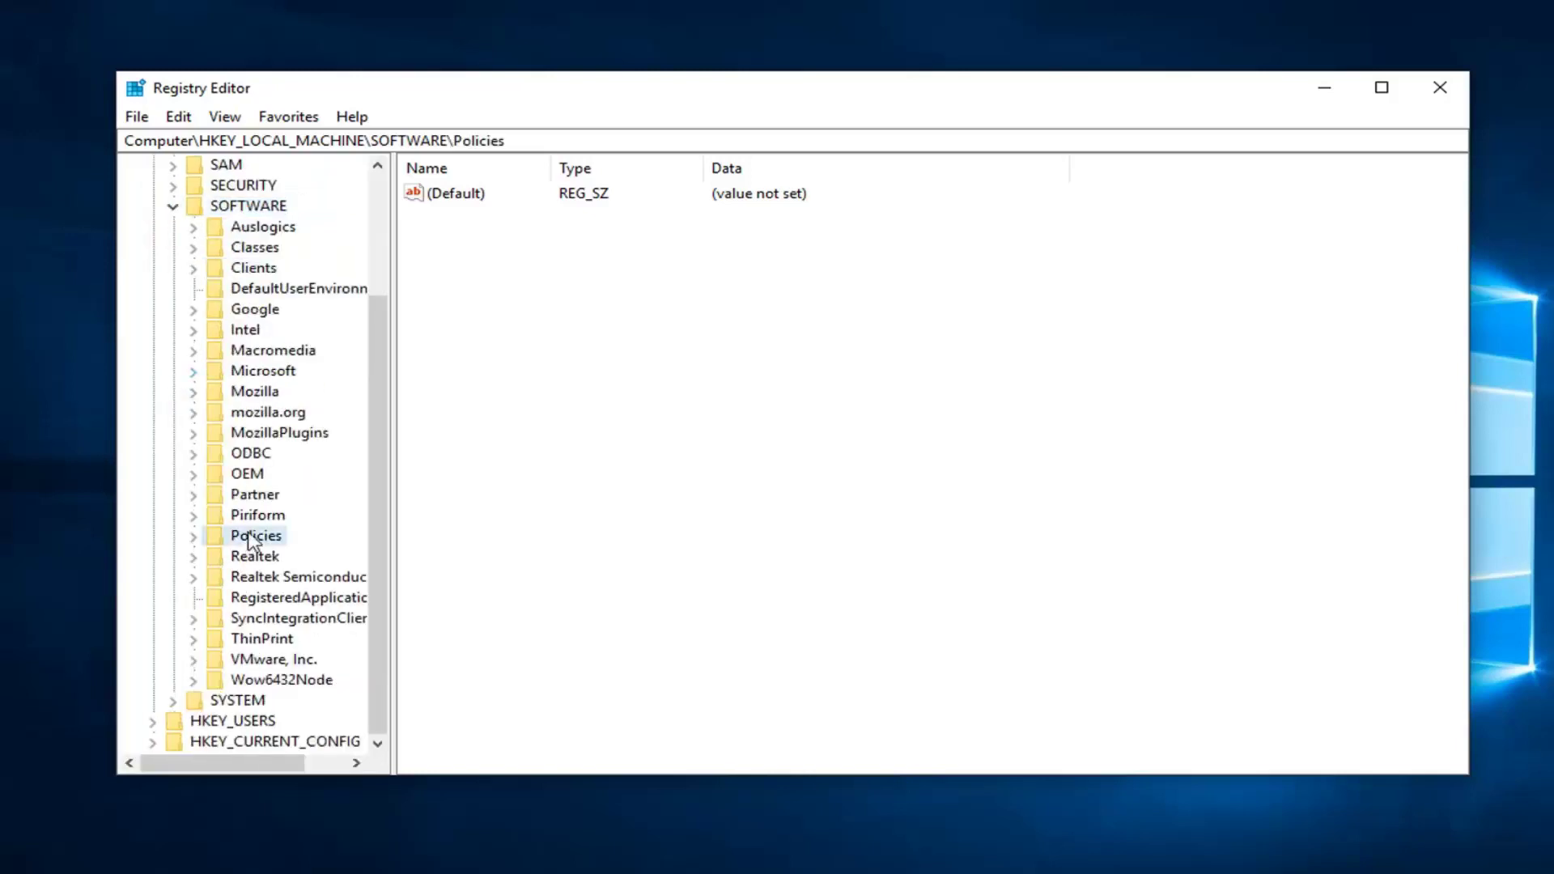
left_click(191, 538)
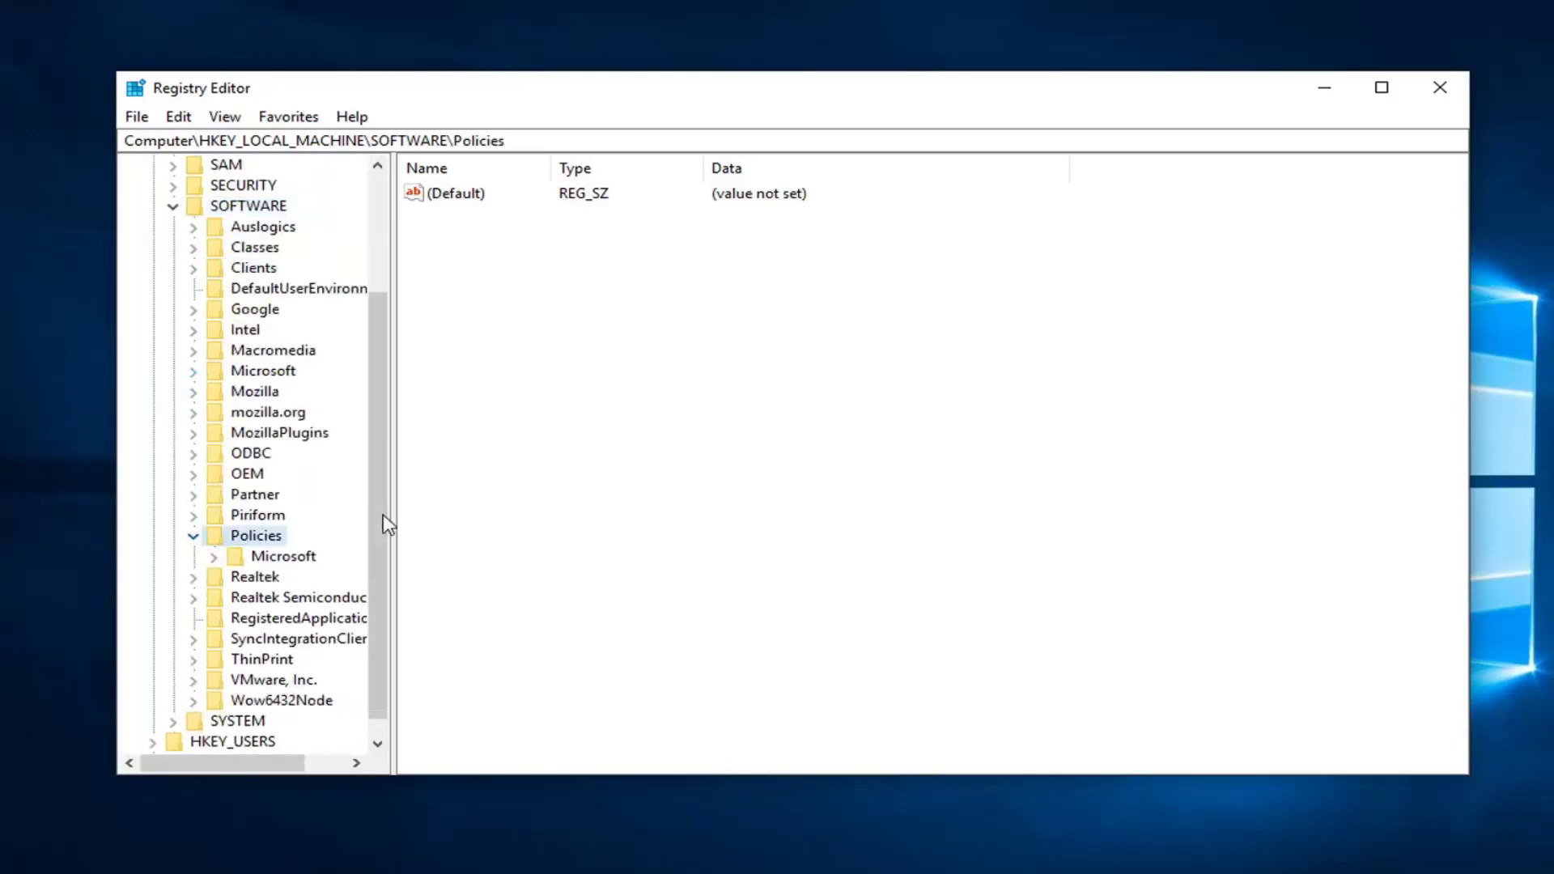
left_click(213, 559)
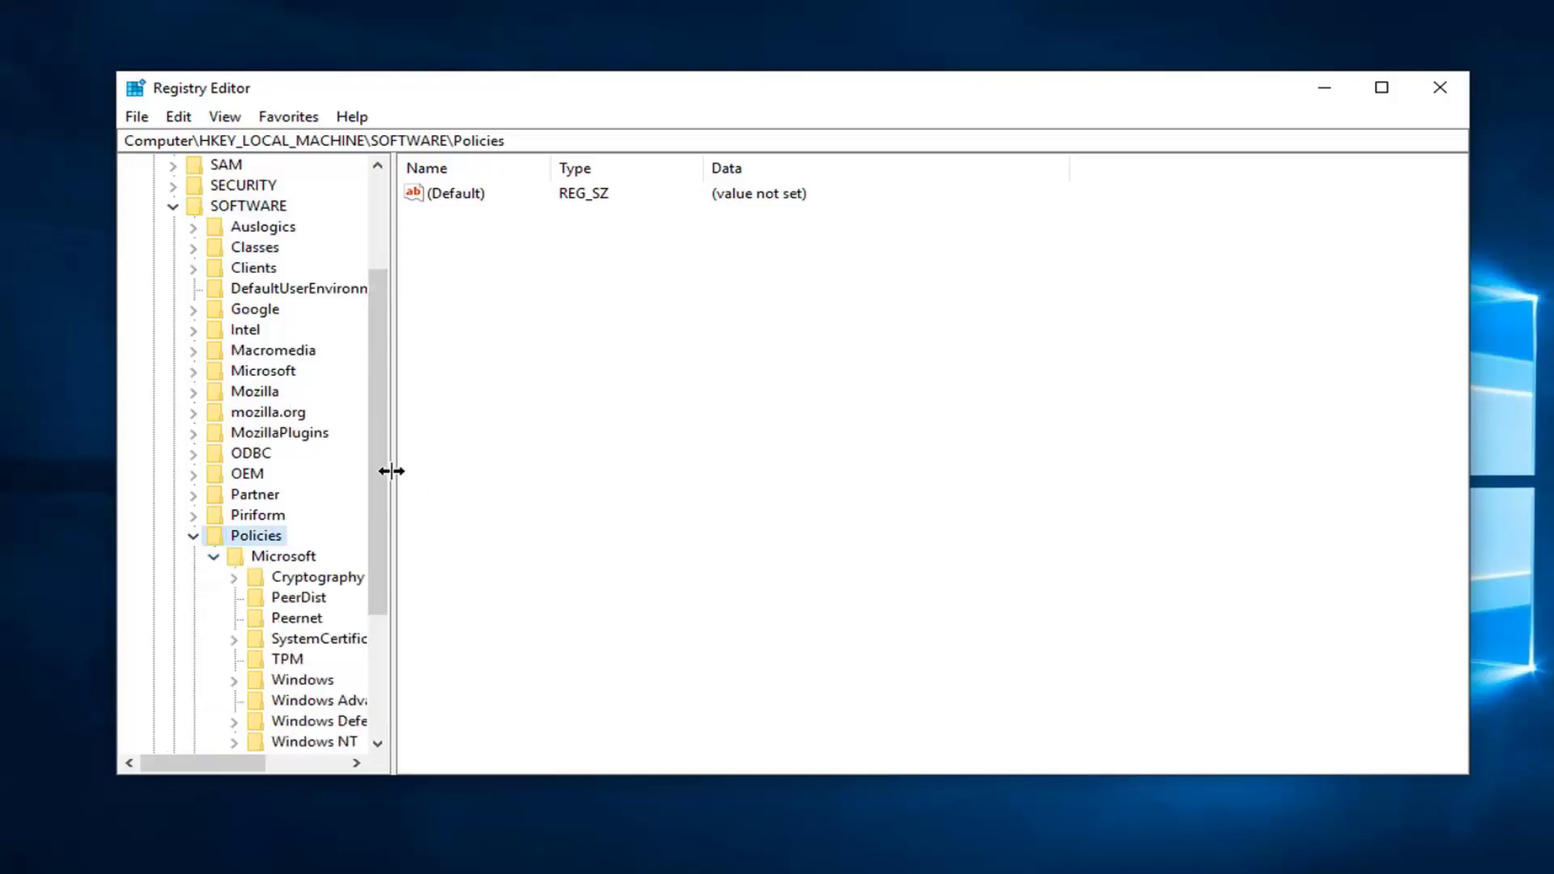
Widen the registry tree and expand the Windows\Windows Update key under Policies\Microsoft
left_click_drag(391, 472, 615, 466)
scroll(230, 507, "down", 2)
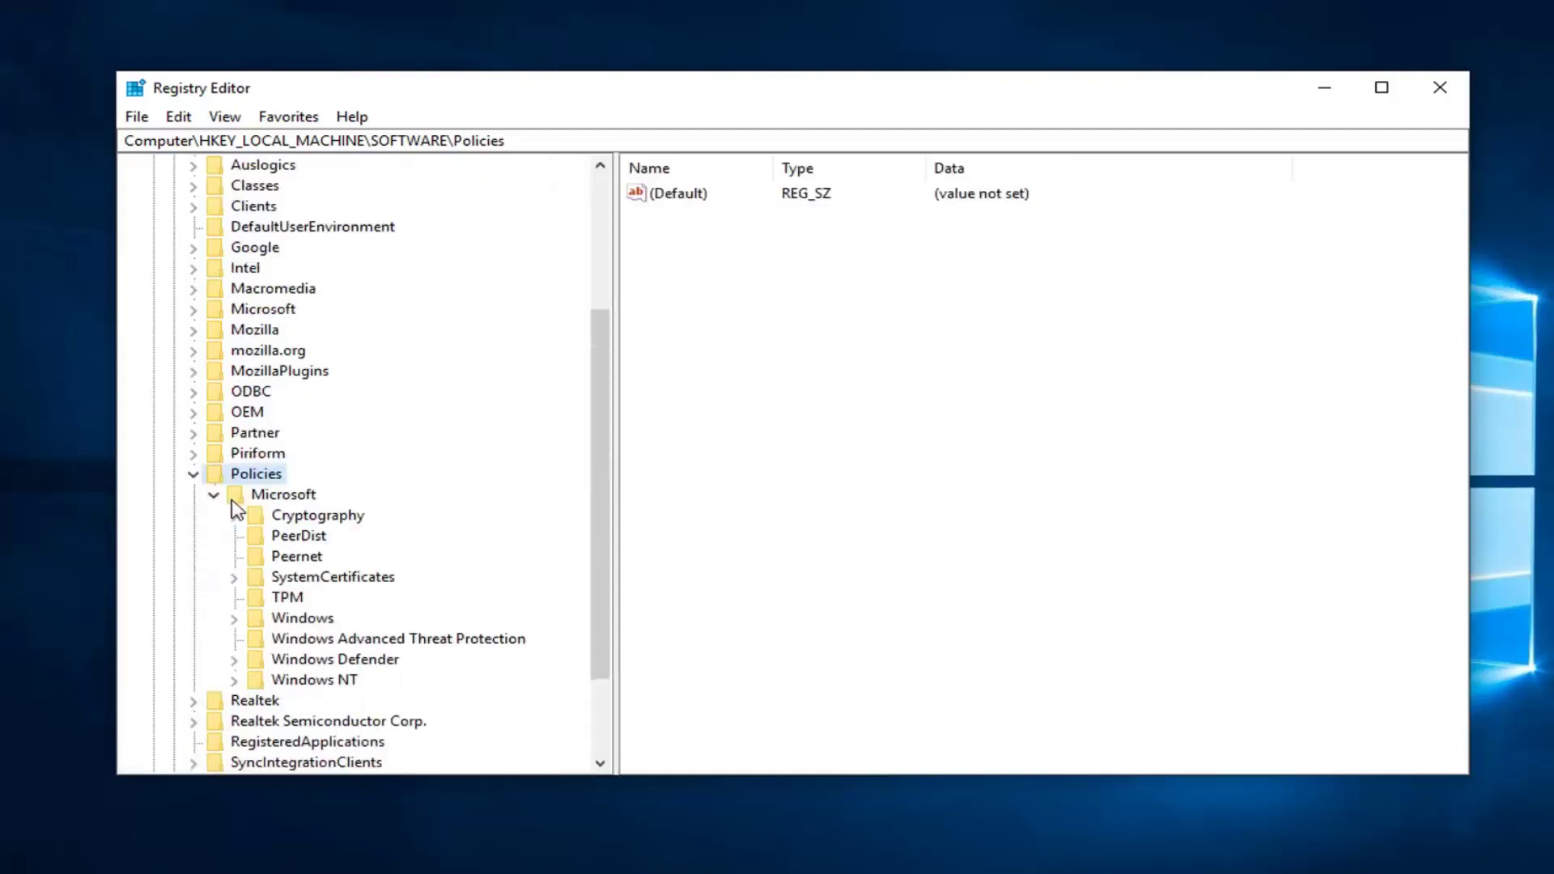
left_click(234, 556)
left_click(314, 641)
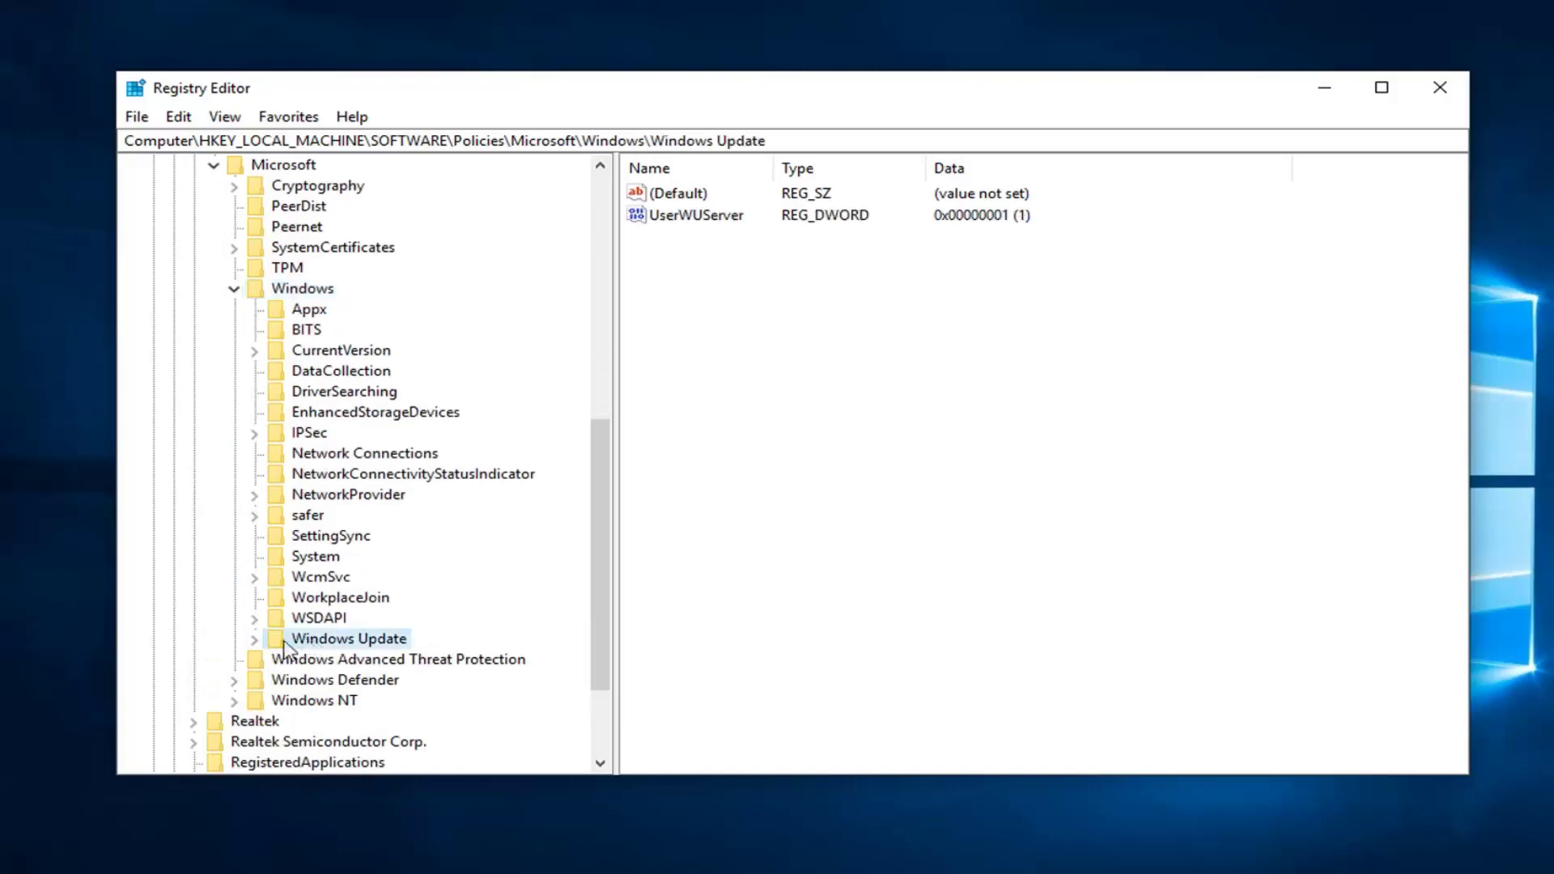
left_click(254, 639)
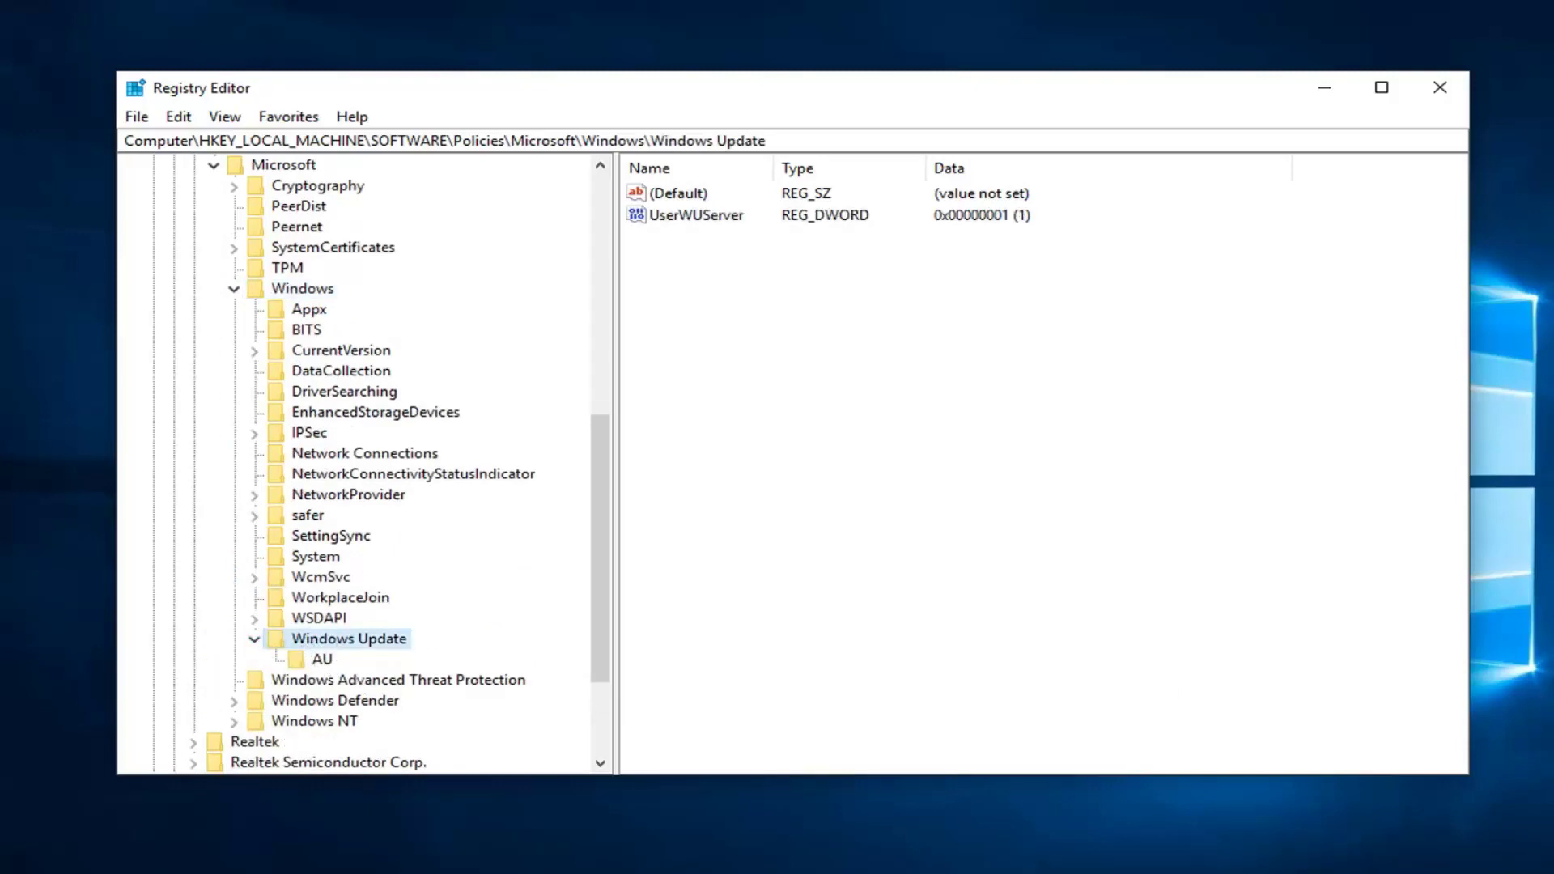
Permanently delete the AU key under Windows Update and close Registry Editor
right_click(316, 663)
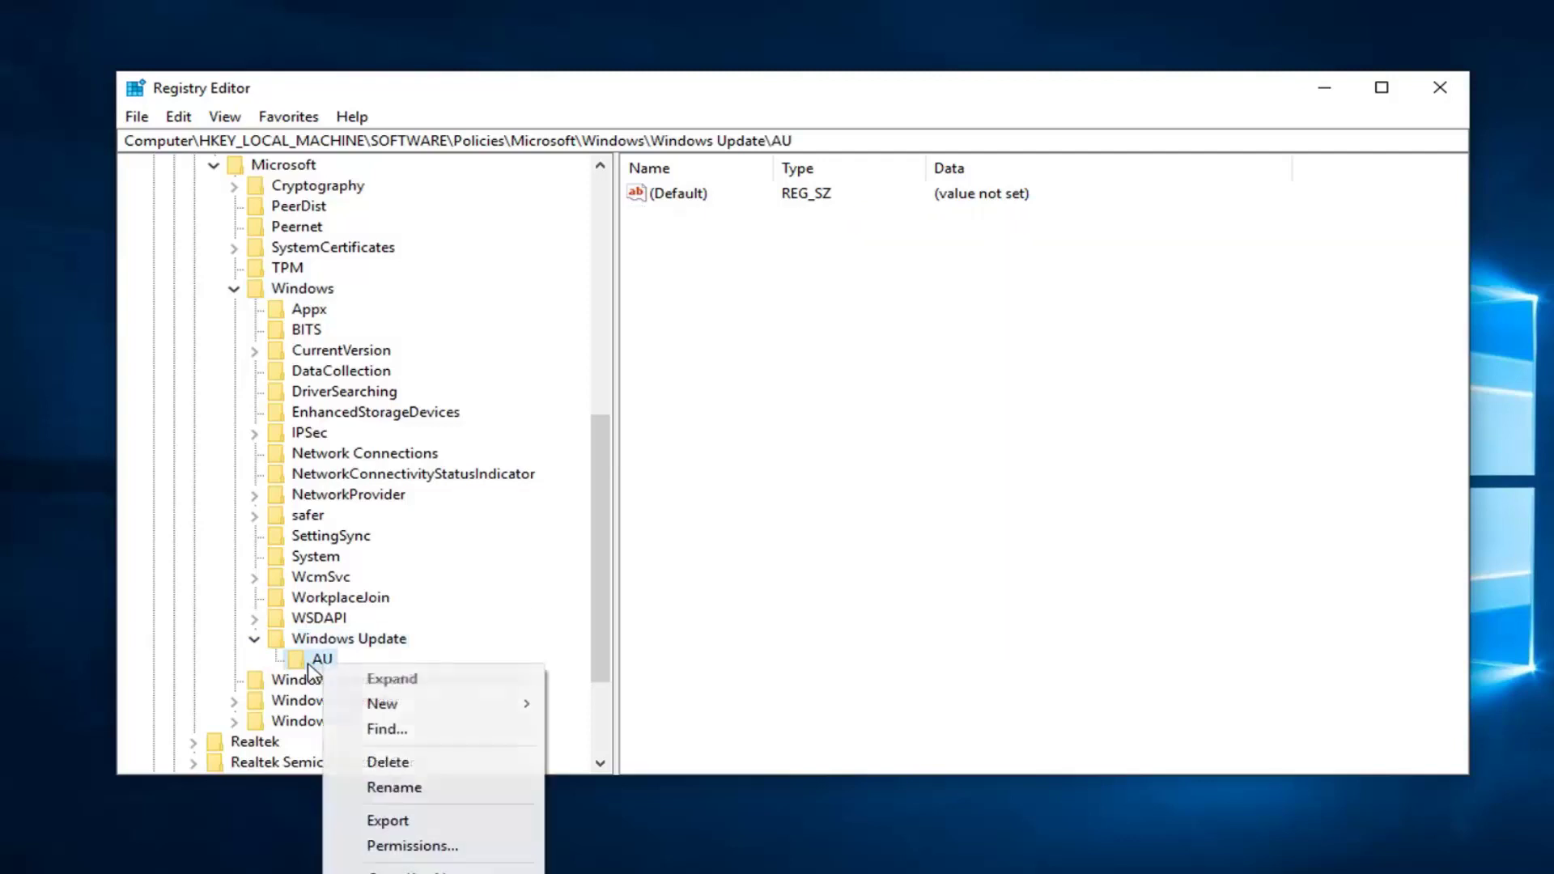
left_click(374, 761)
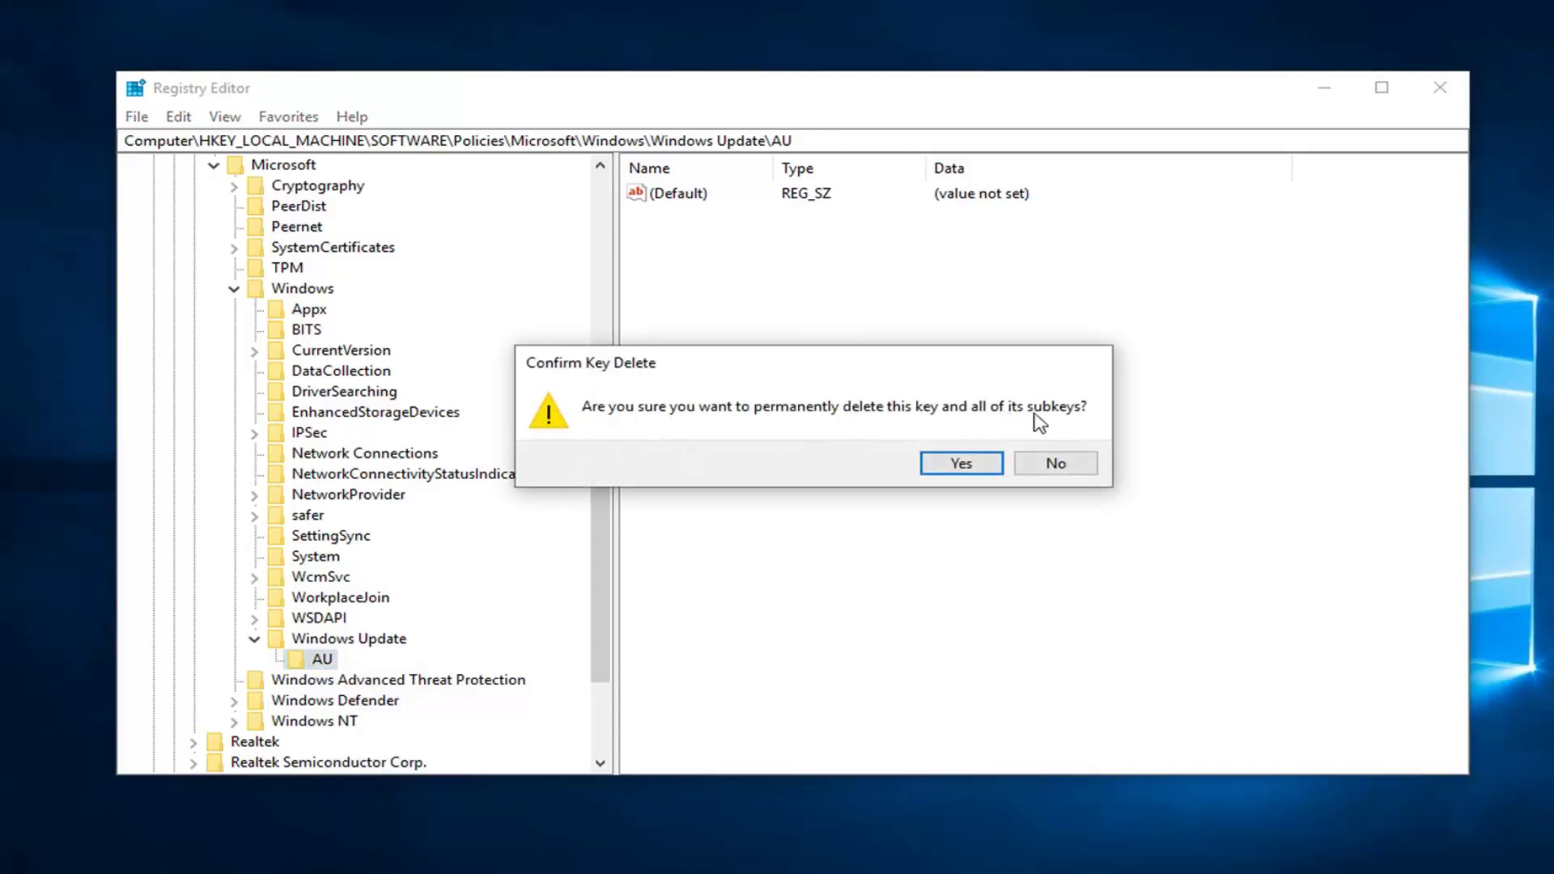
left_click(963, 465)
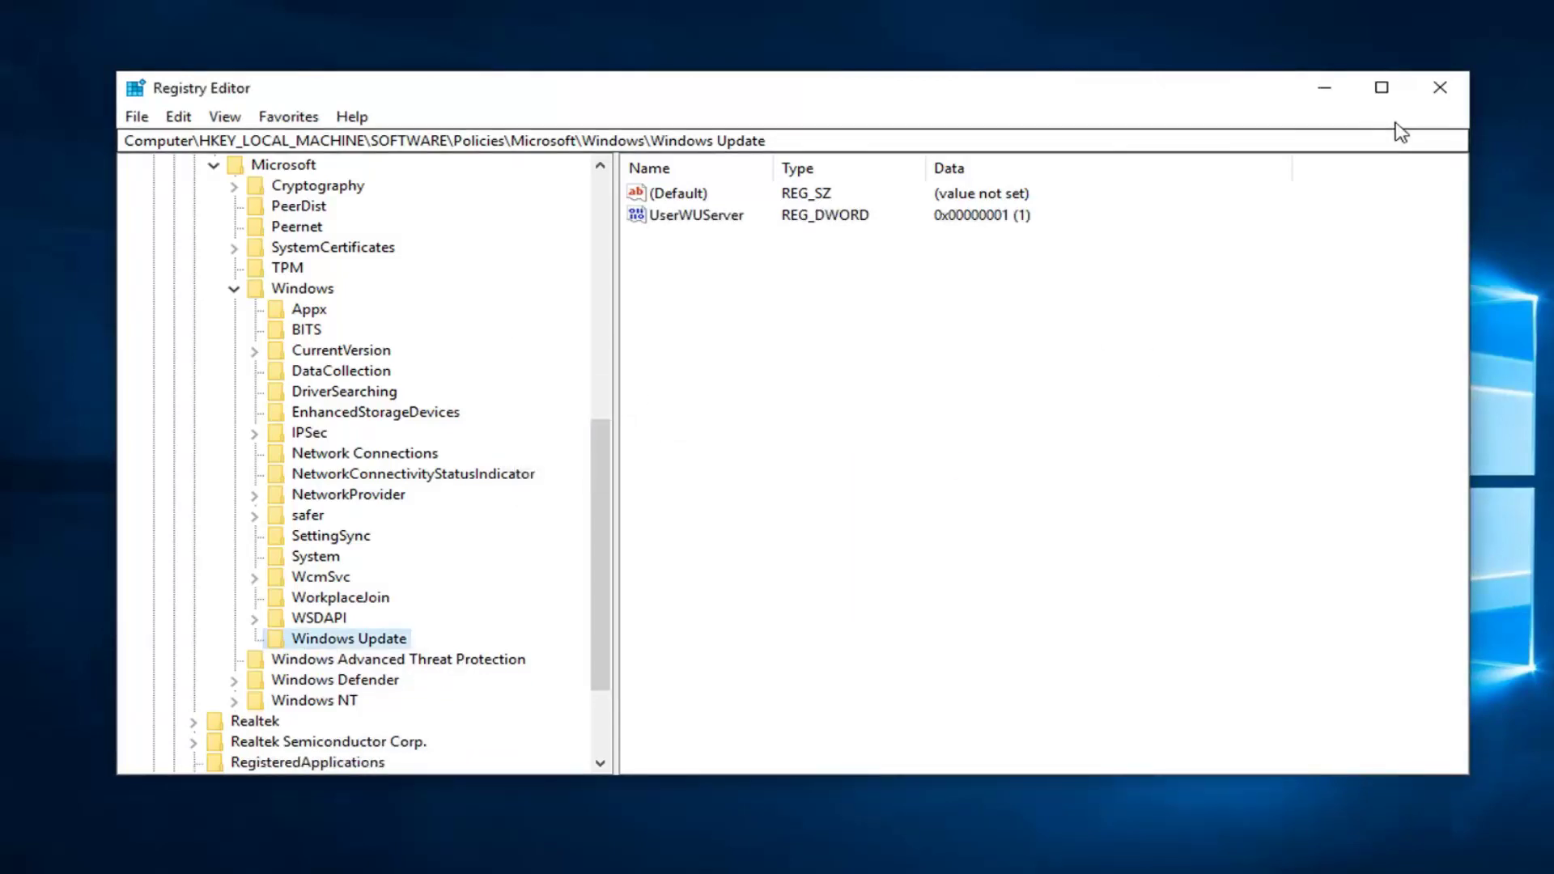
left_click(1454, 96)
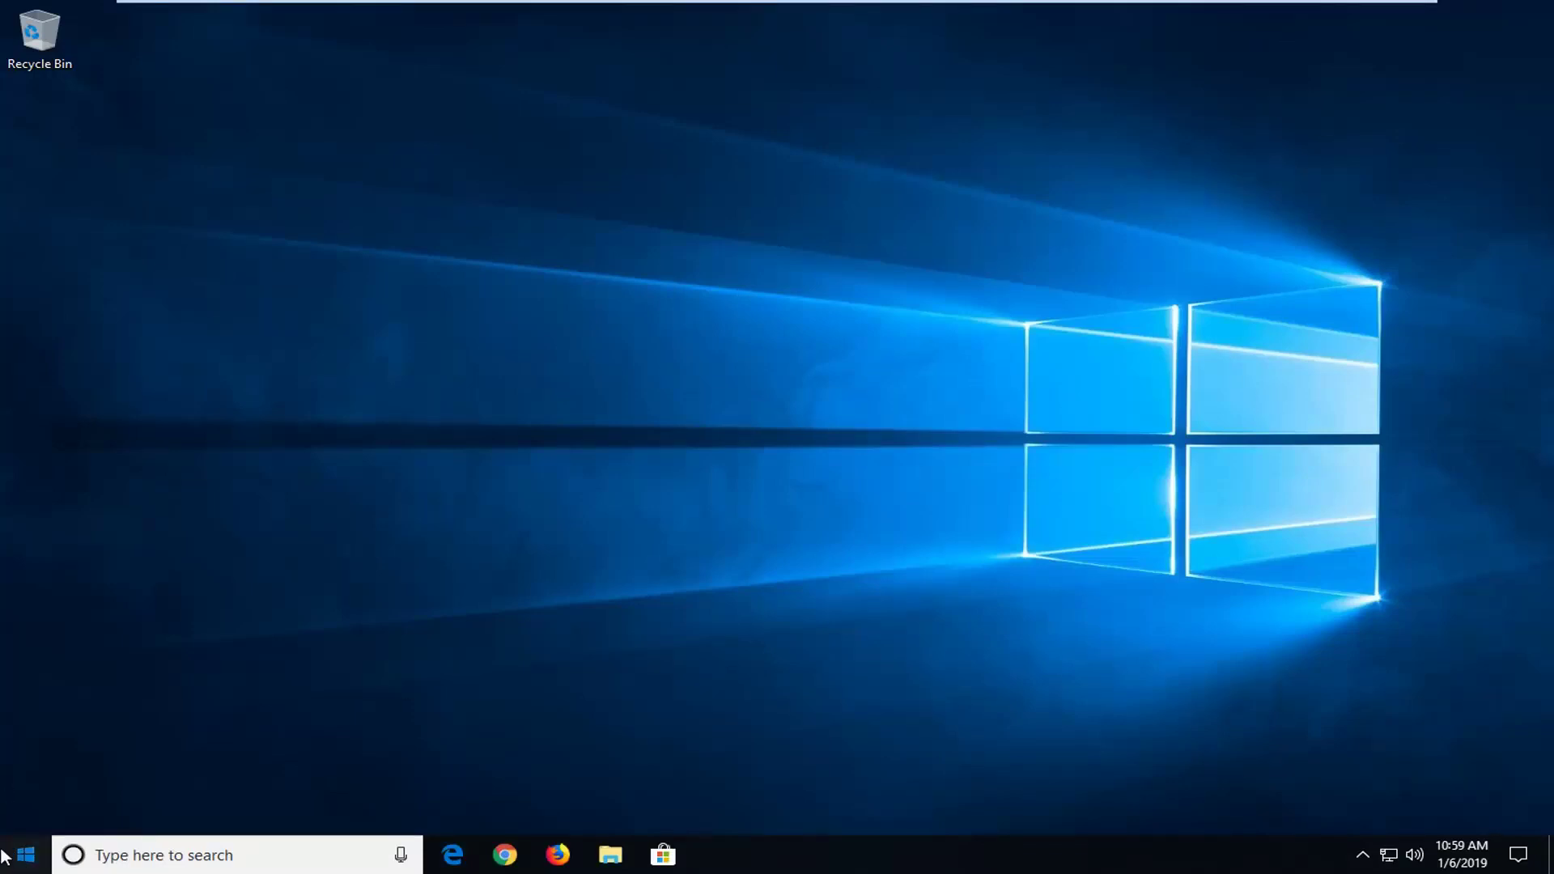
Search Windows for services and open the Services console
left_click(4, 855)
type("s")
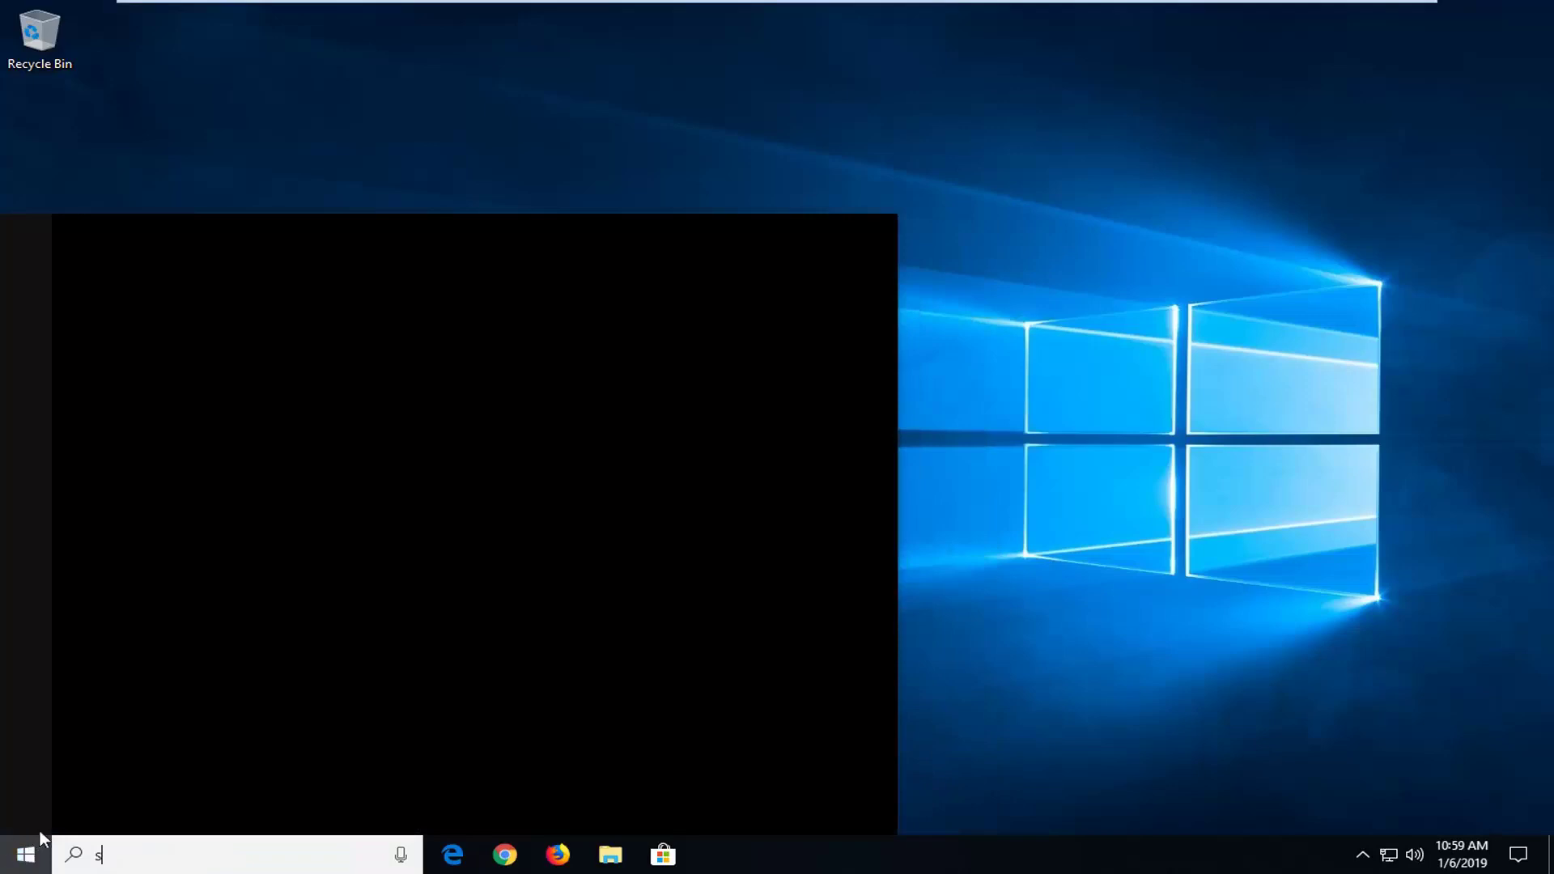
type("ervices")
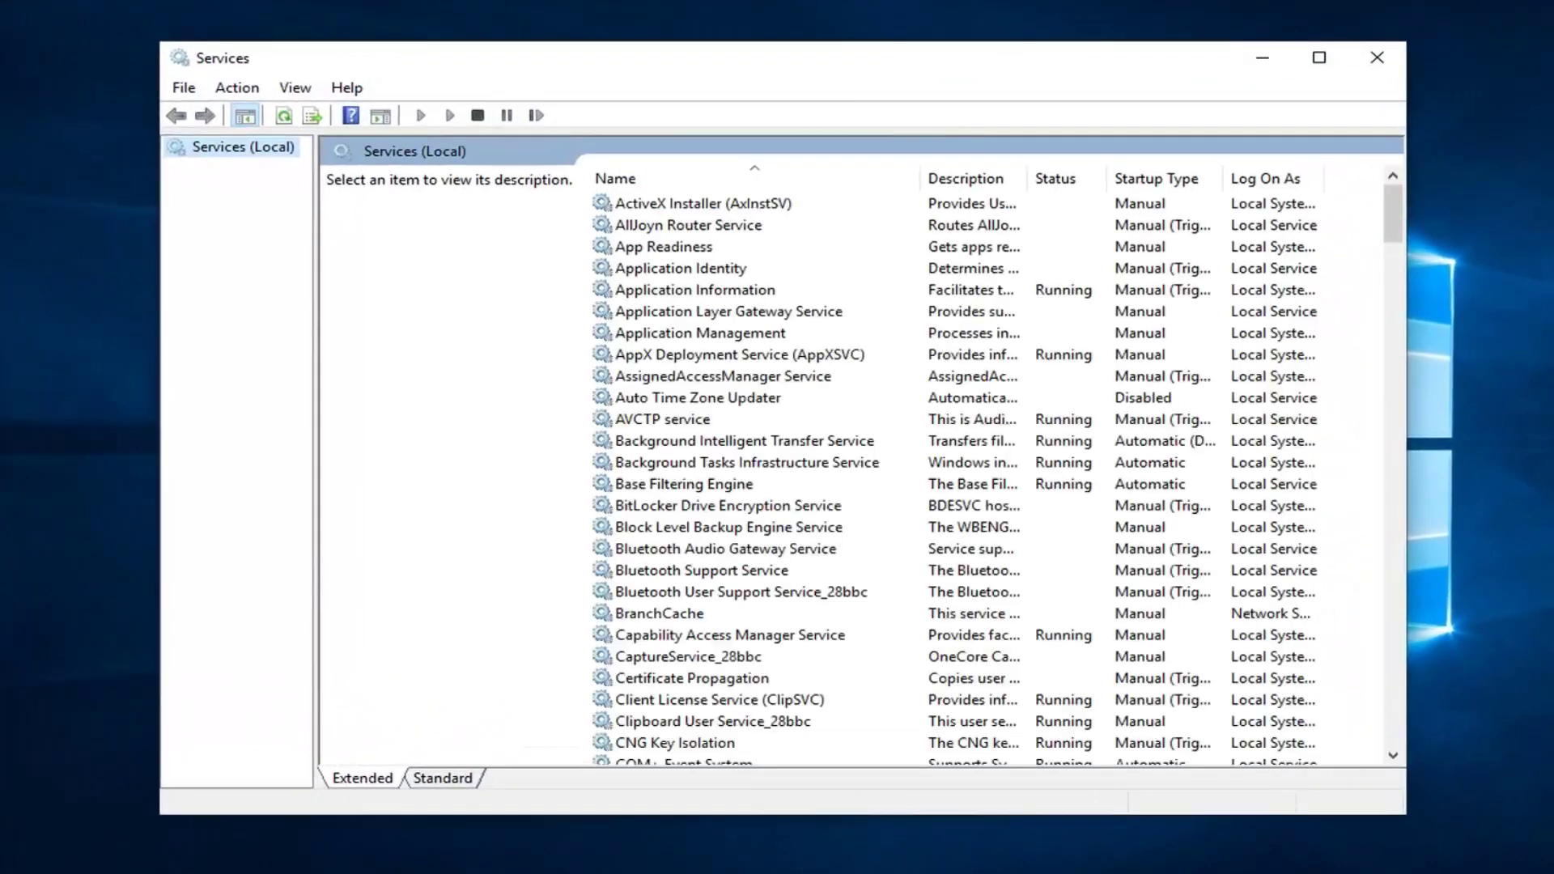
Stop the Background Intelligent Transfer Service and close its properties
left_click(674, 484)
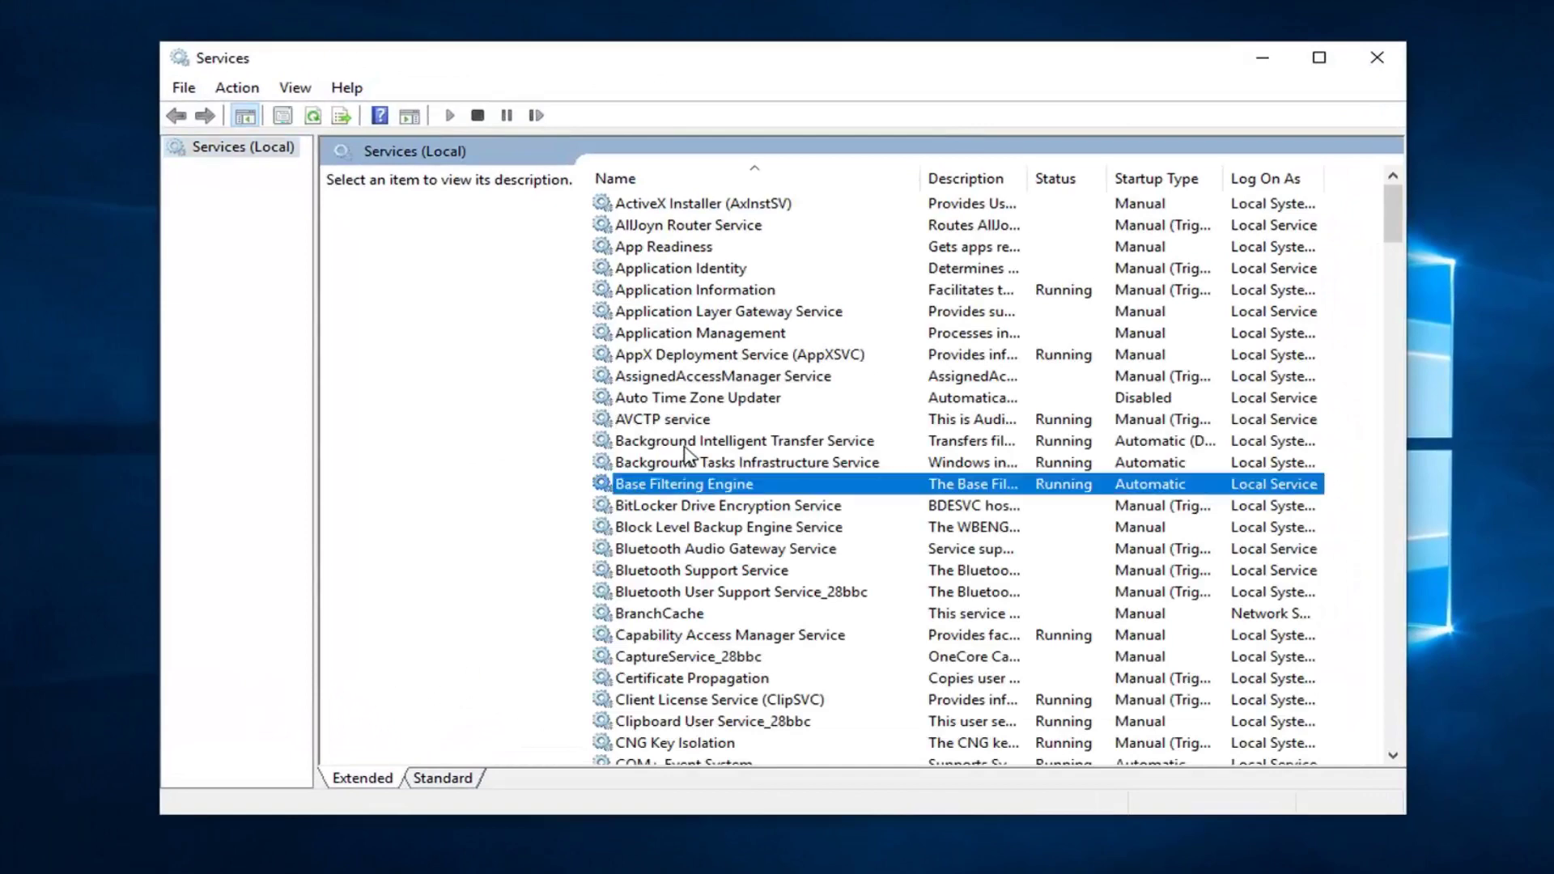
left_click(685, 447)
double_click(698, 444)
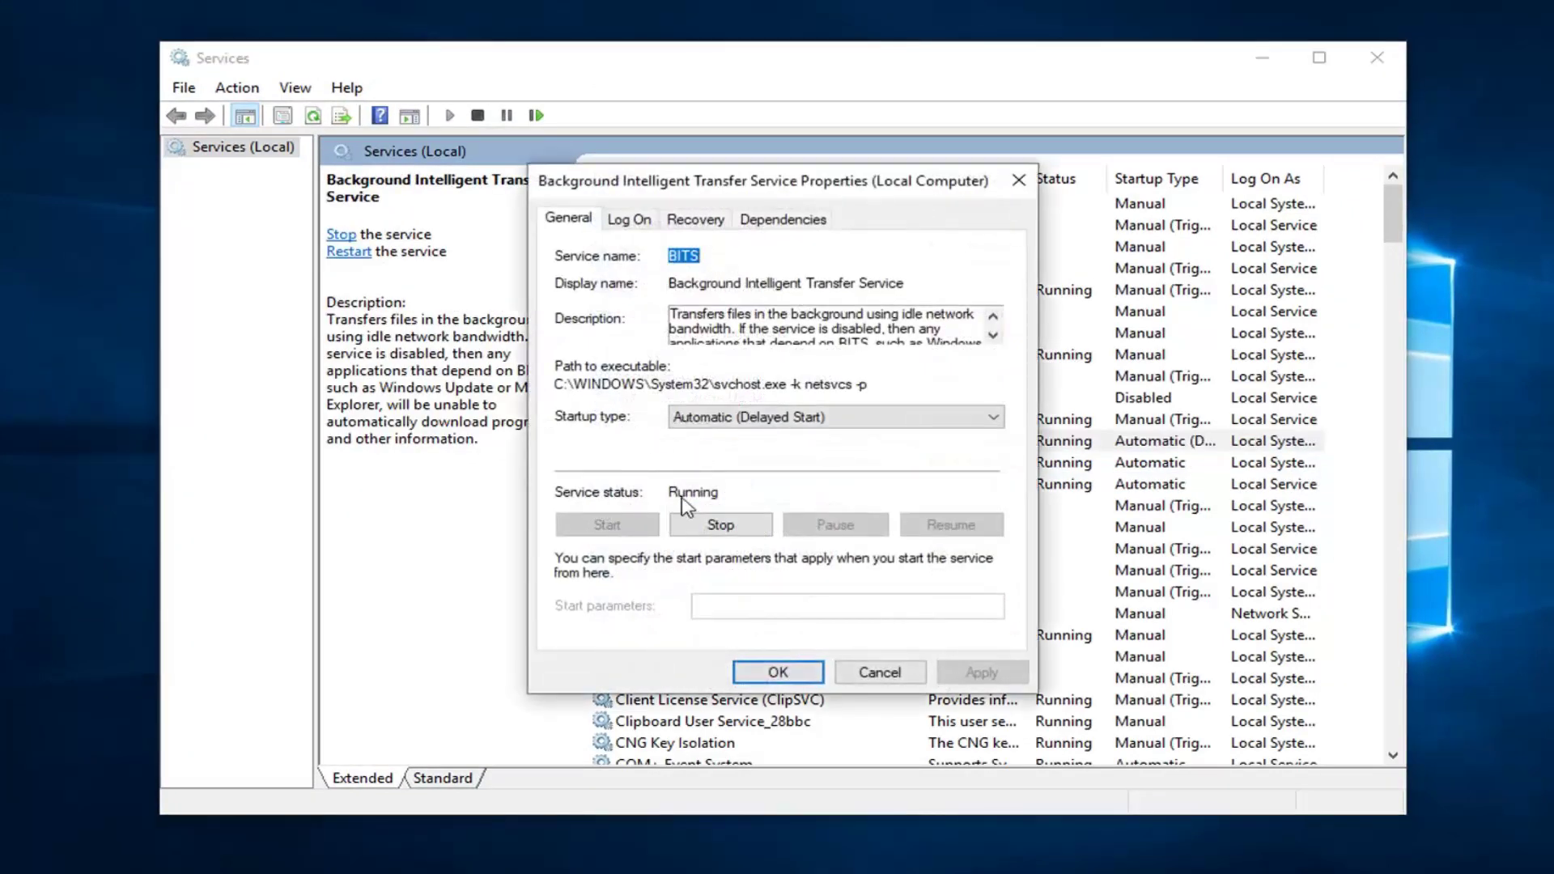
left_click(707, 526)
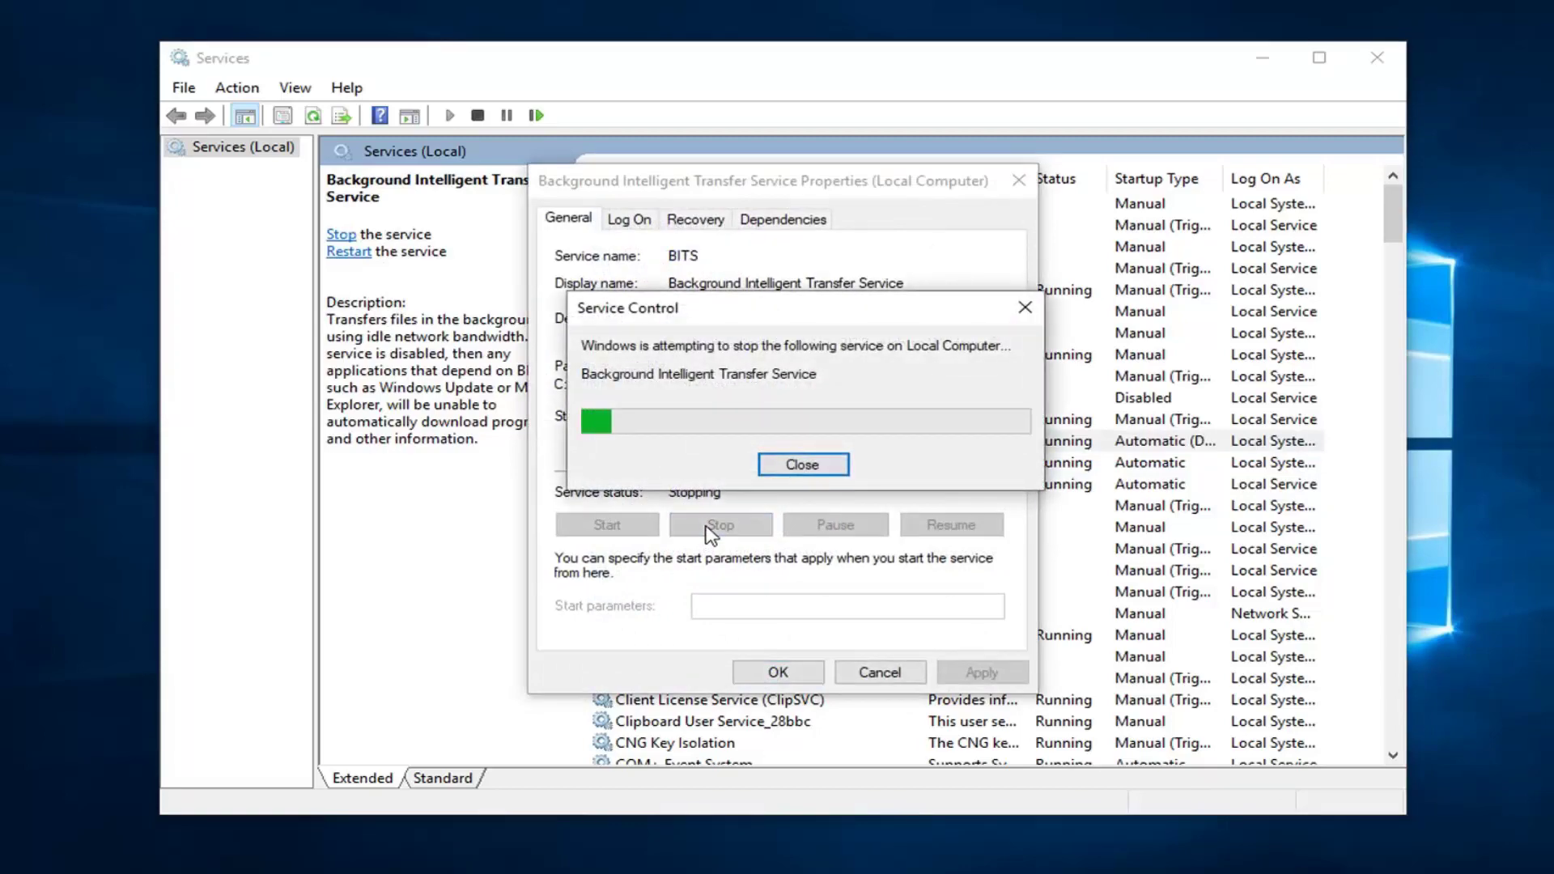
left_click(1019, 179)
Stop the Windows Update service, close its properties and minimize the Services console
scroll(912, 481, "down", 9)
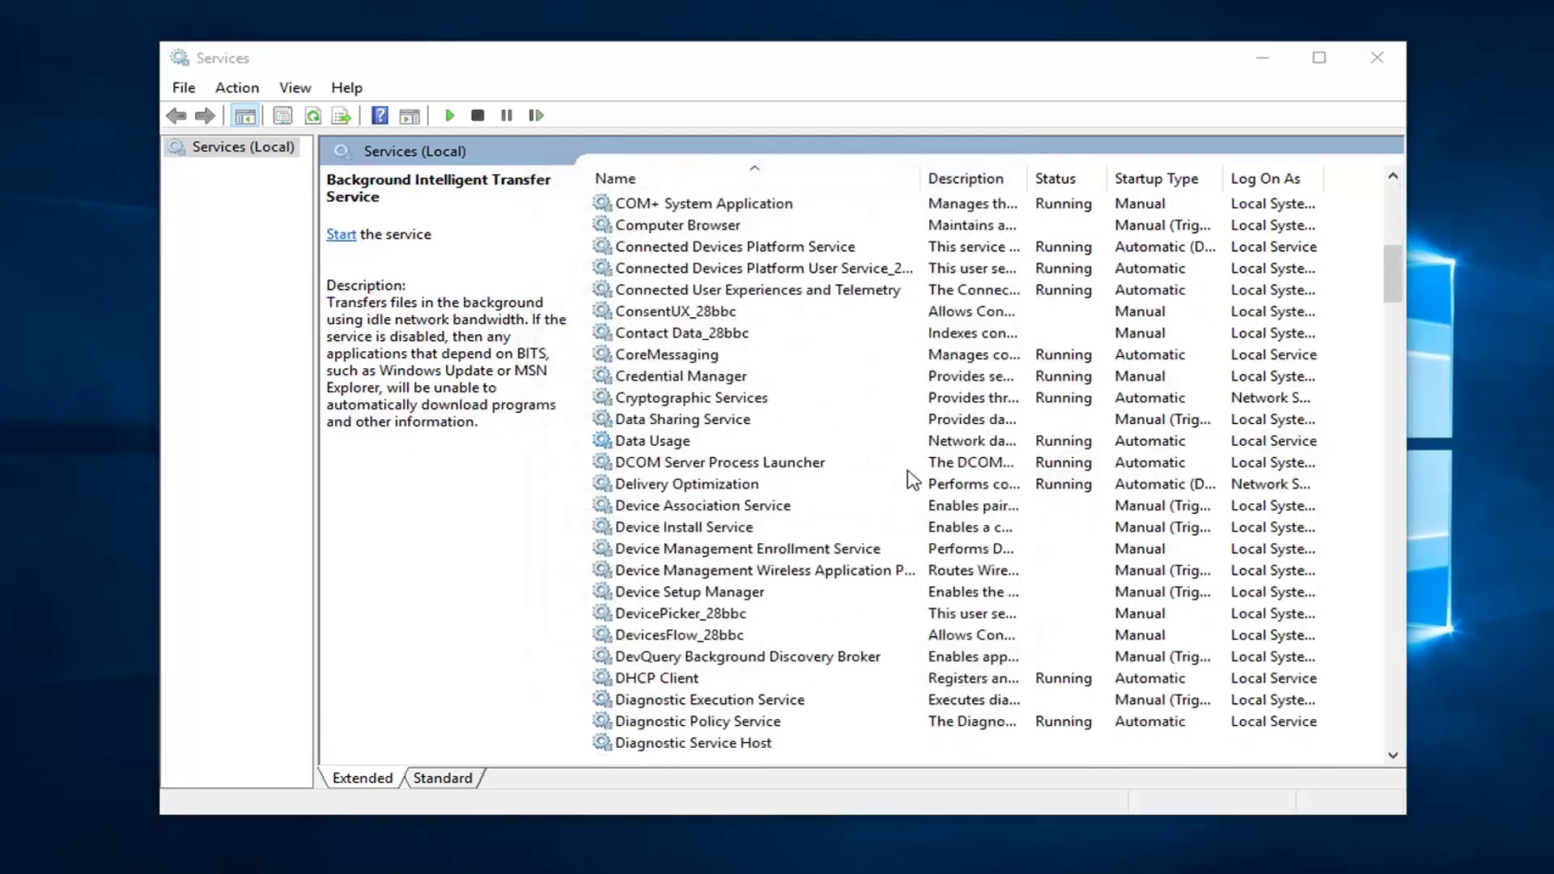
scroll(913, 481, "down", 20)
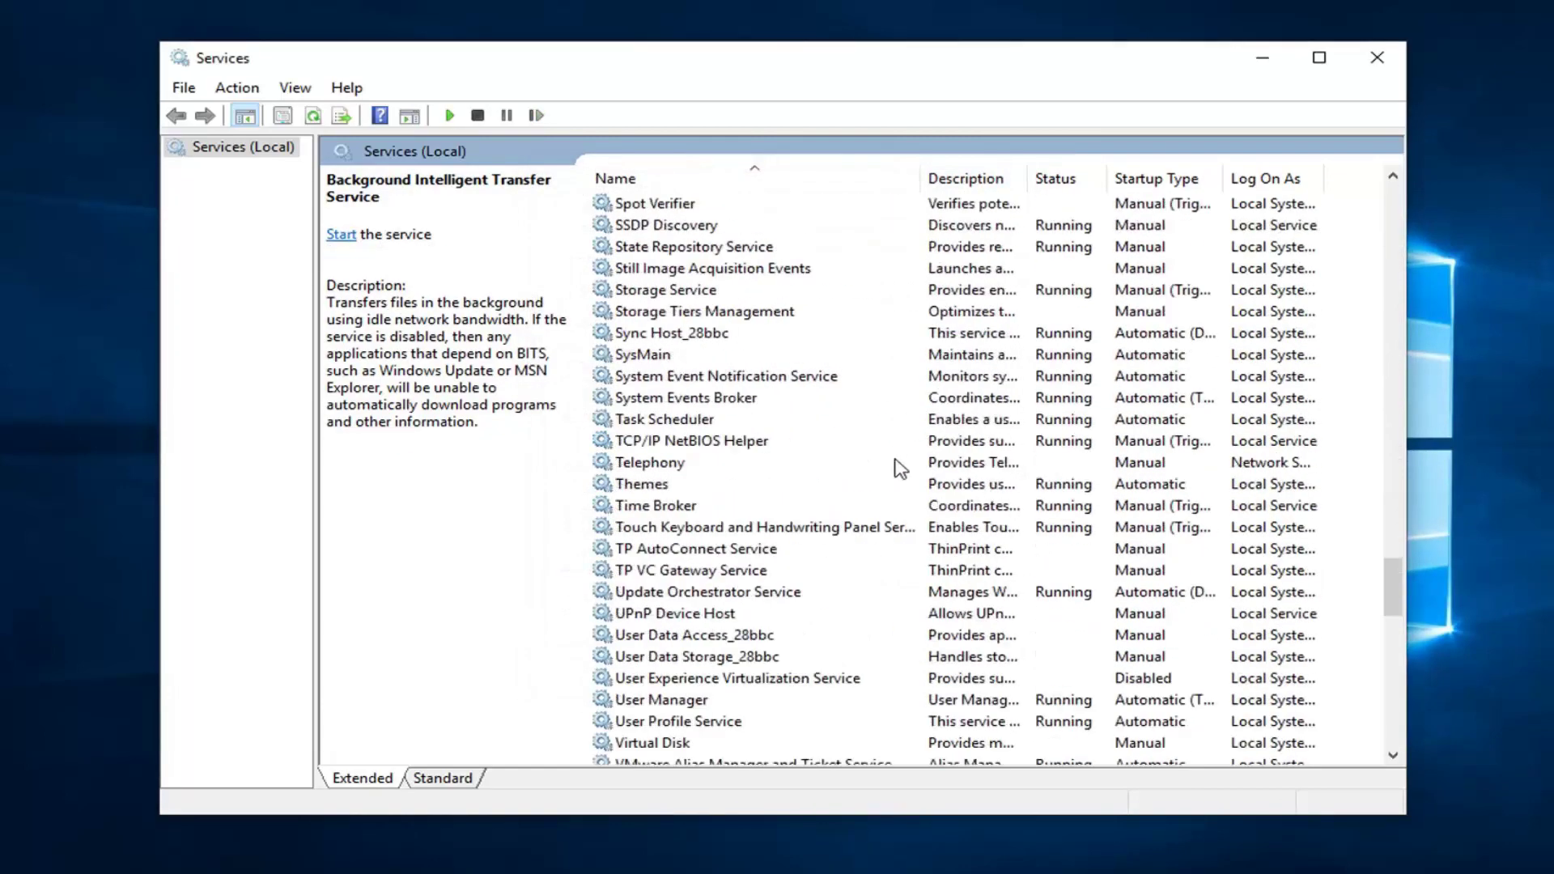
scroll(841, 526, "down", 14)
scroll(791, 583, "down", 6)
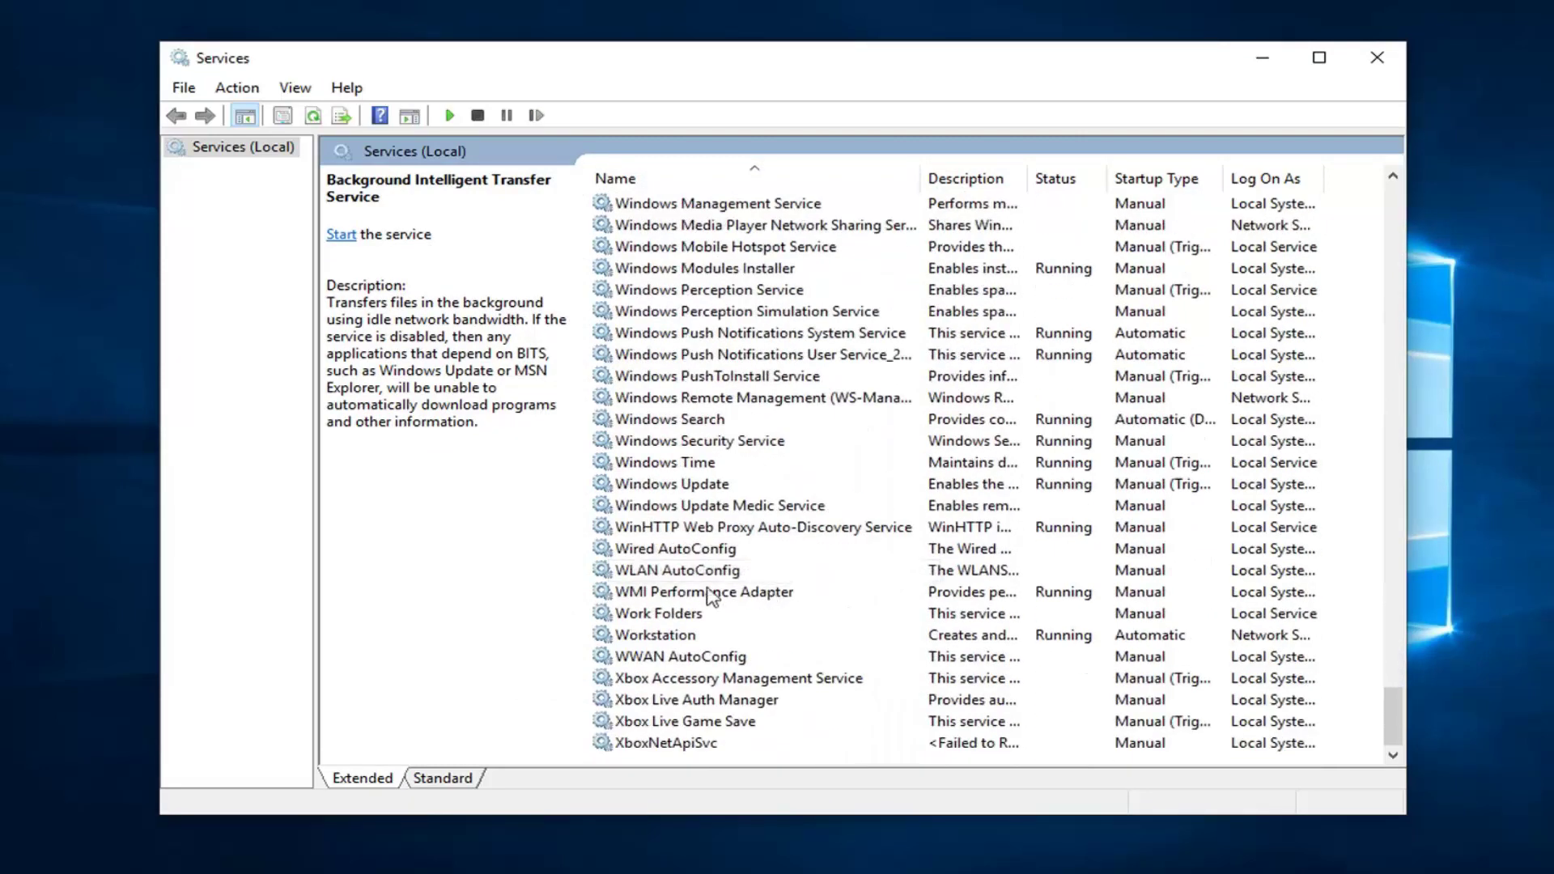
double_click(669, 489)
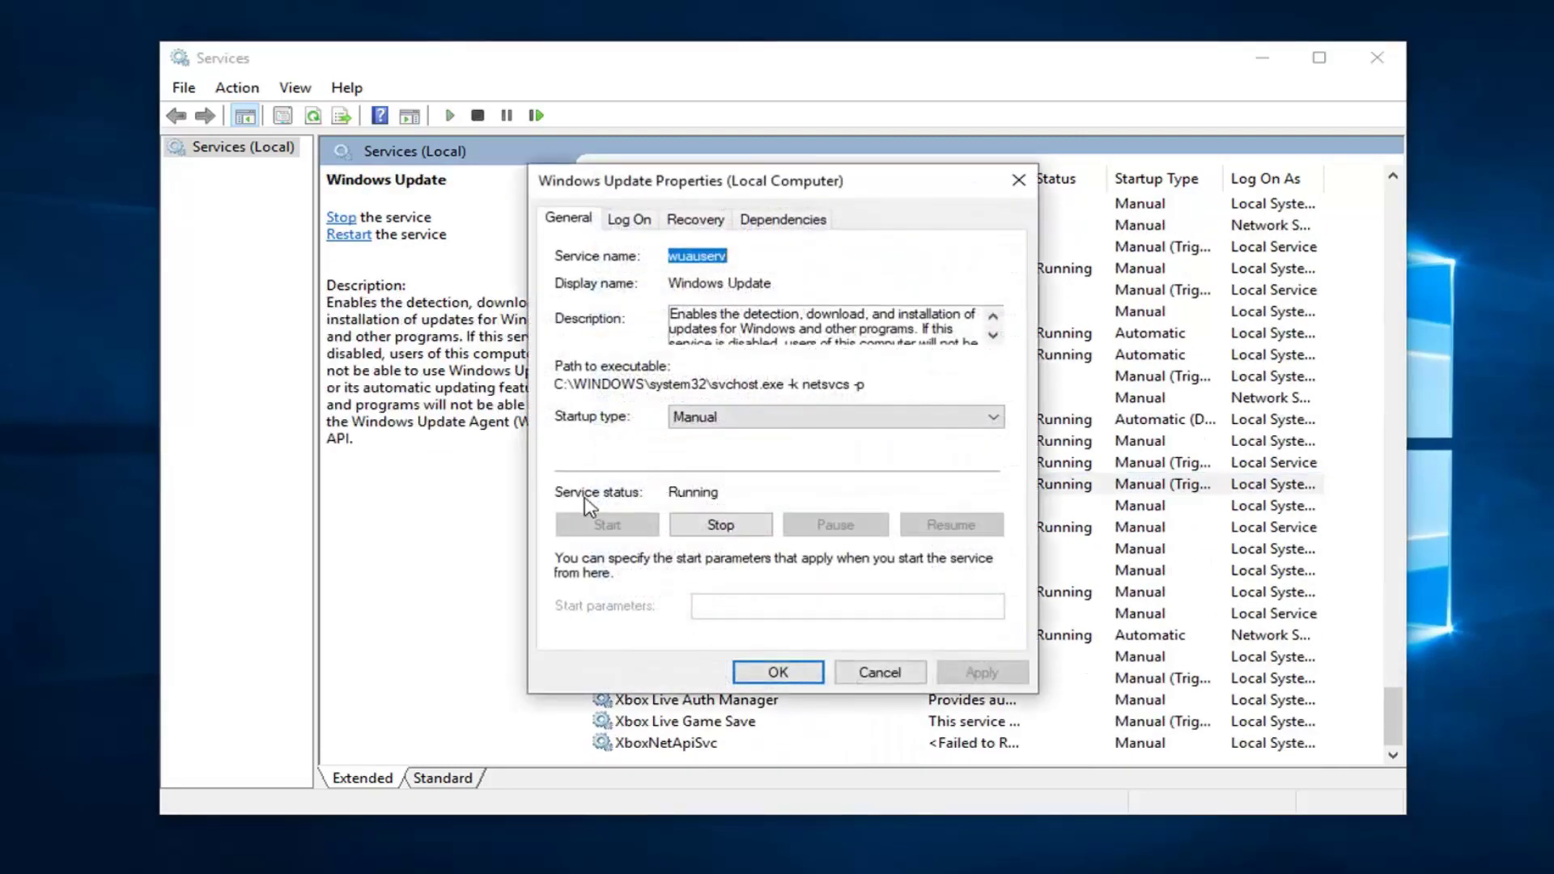
left_click(717, 524)
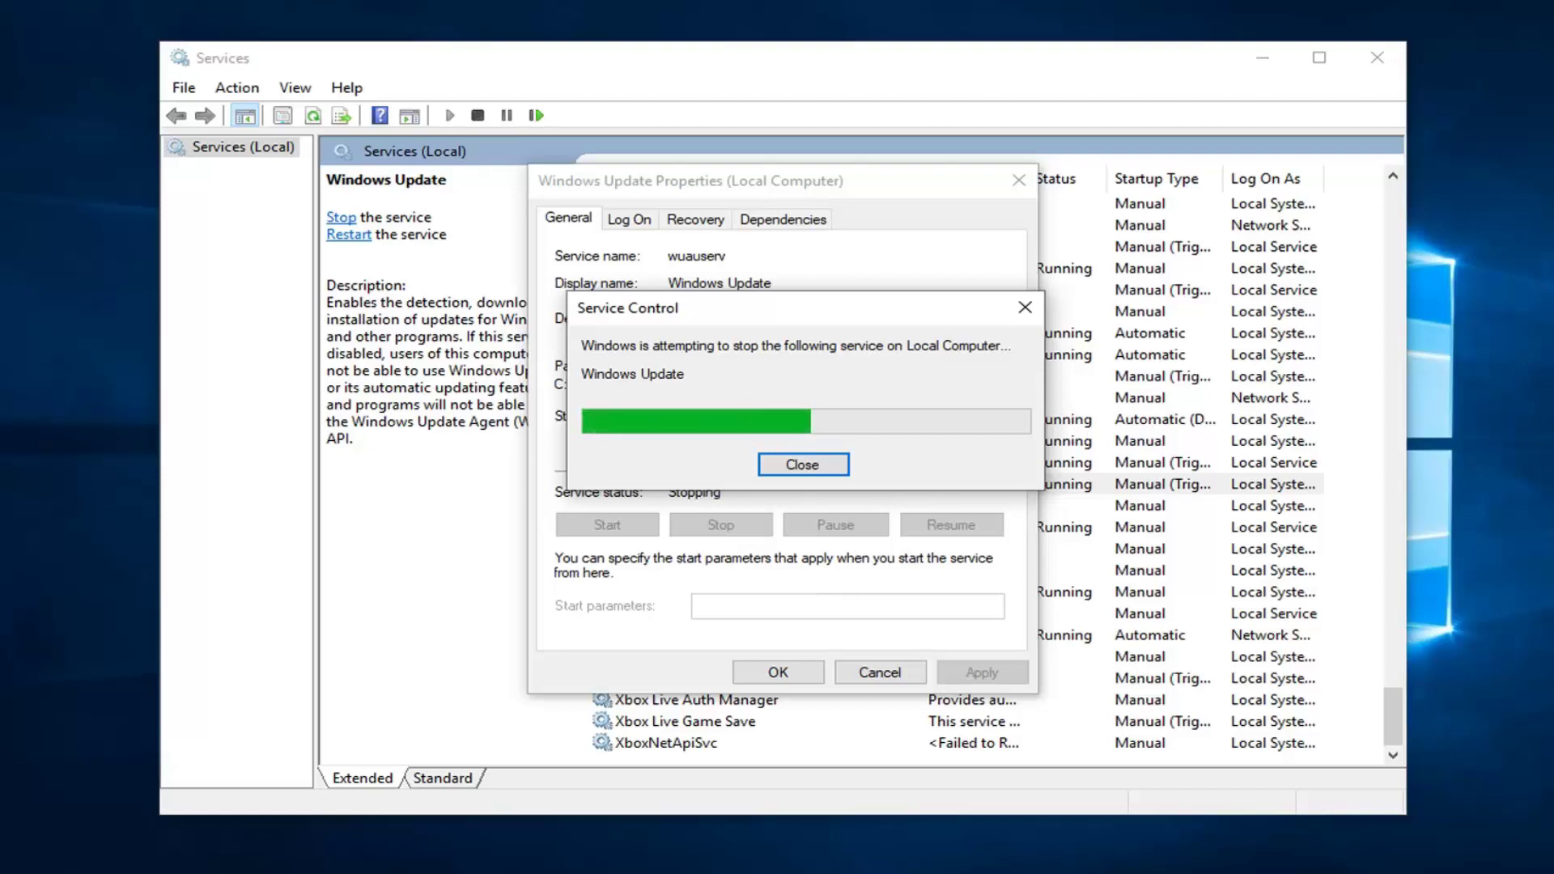
left_click(779, 674)
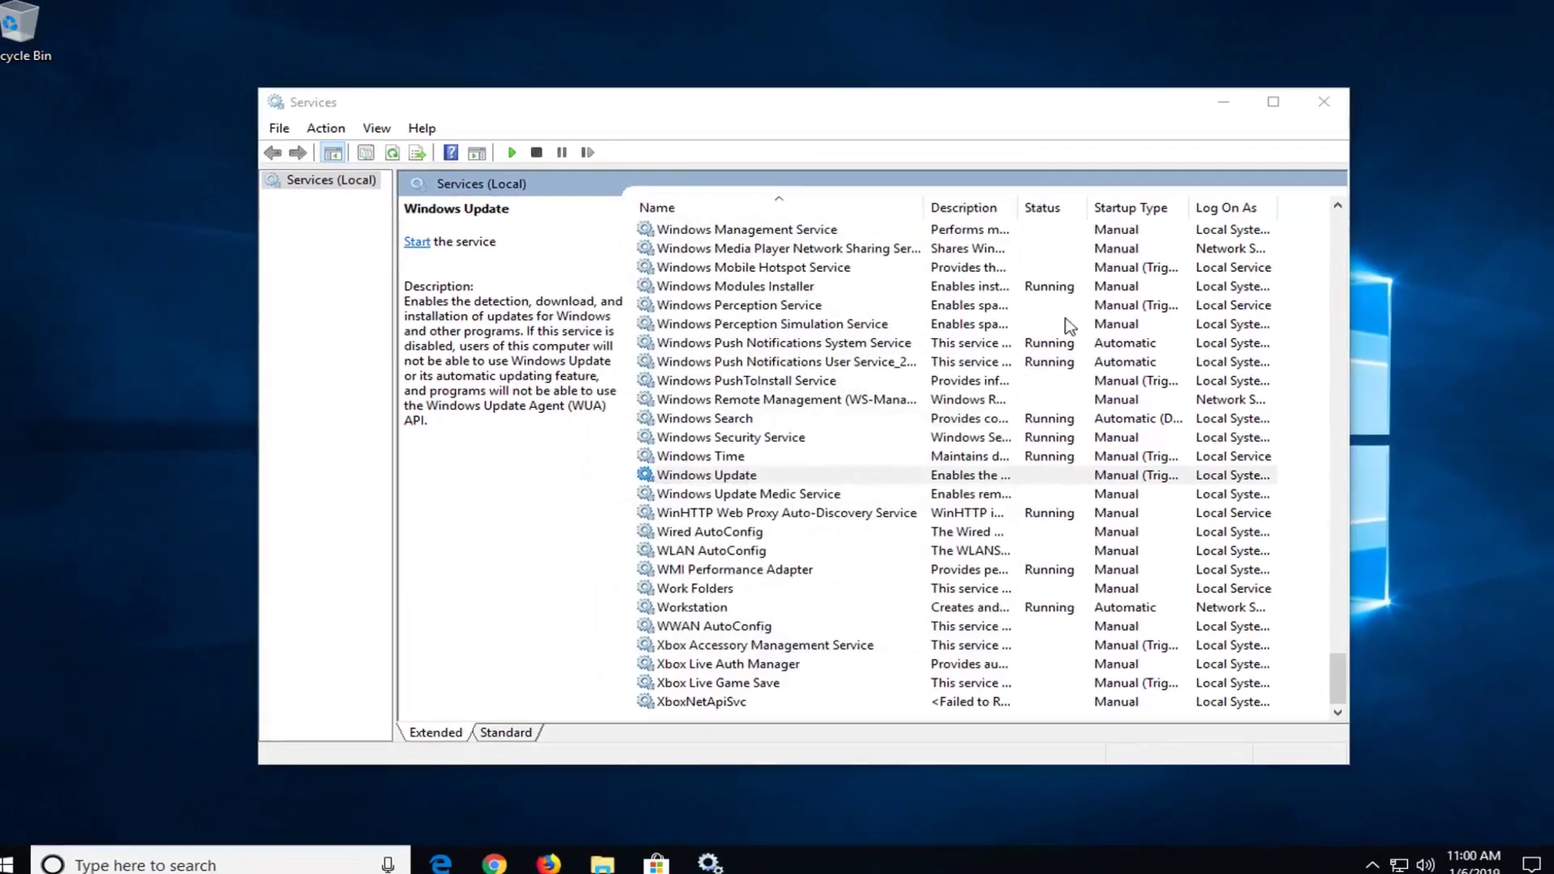
left_click(1223, 102)
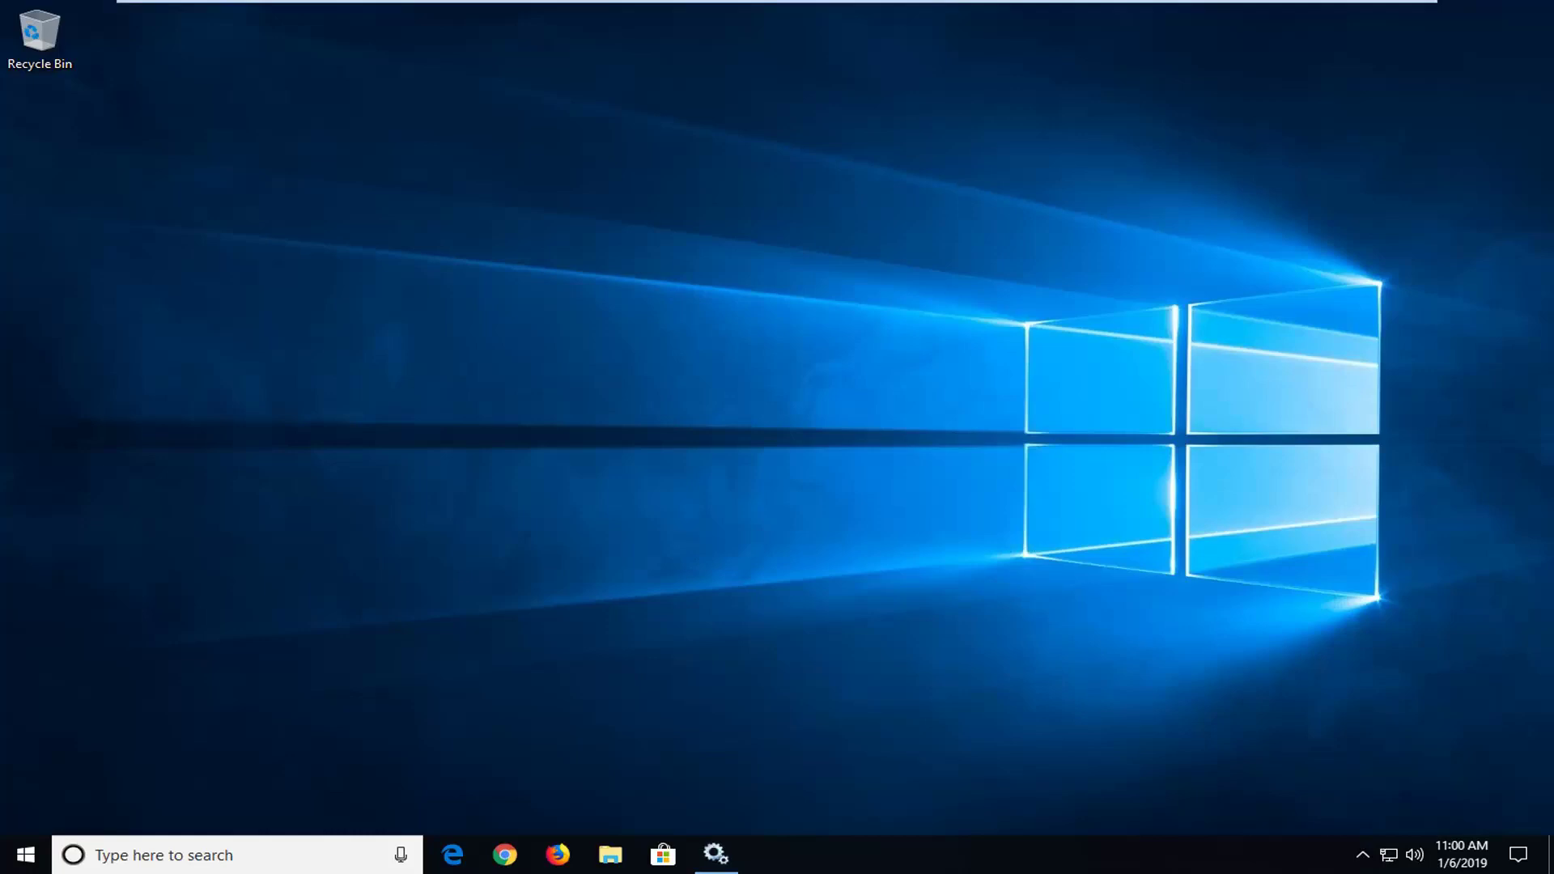
Search Windows for file explorer and open a File Explorer window
left_click(30, 860)
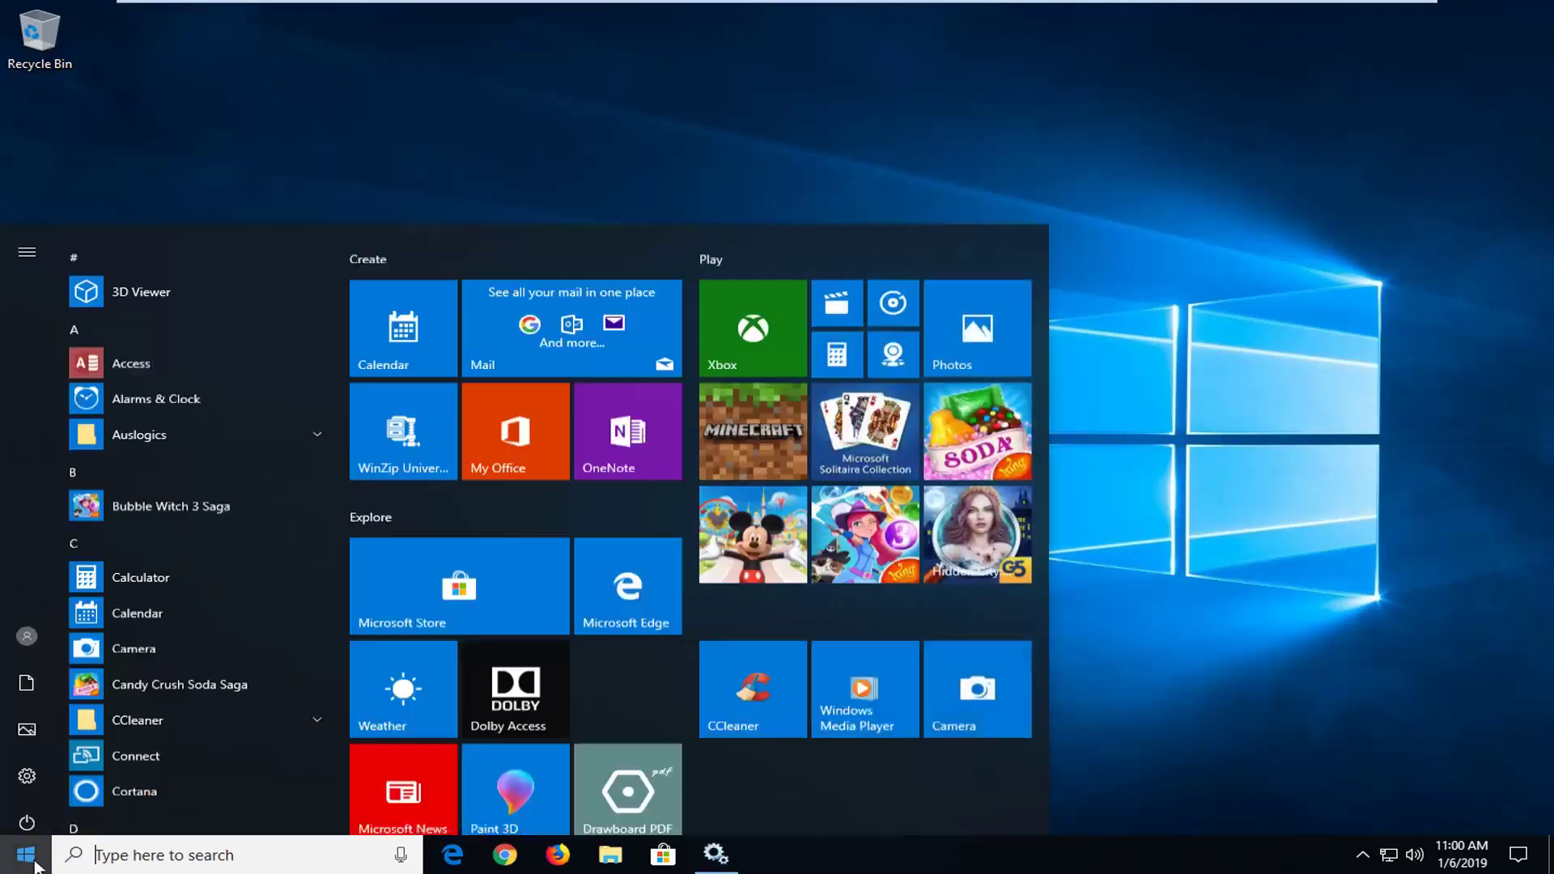
type("file explo")
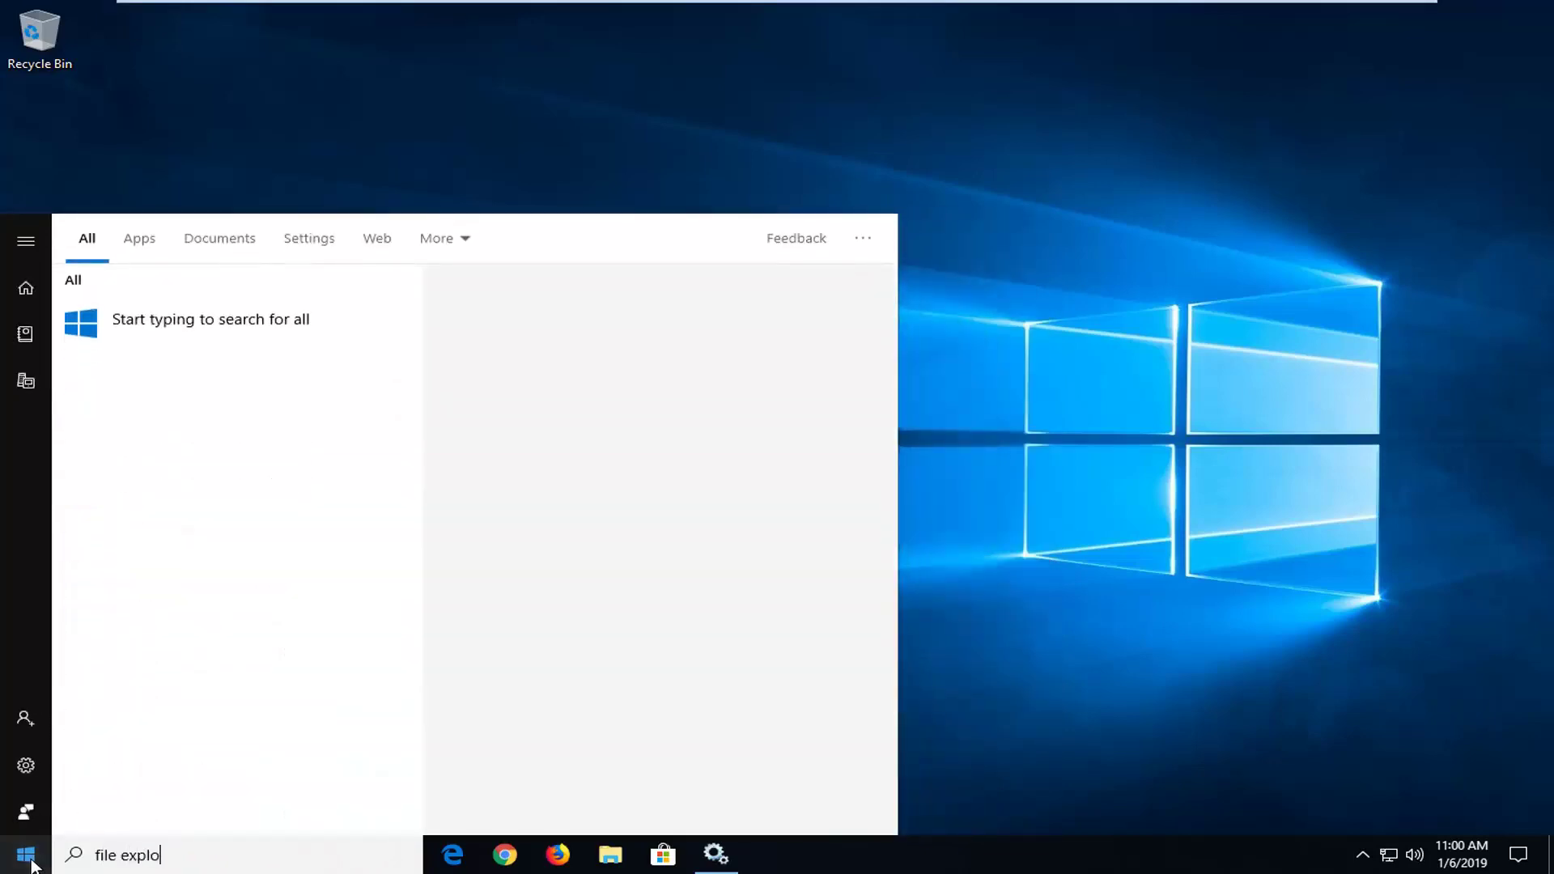
type("rer")
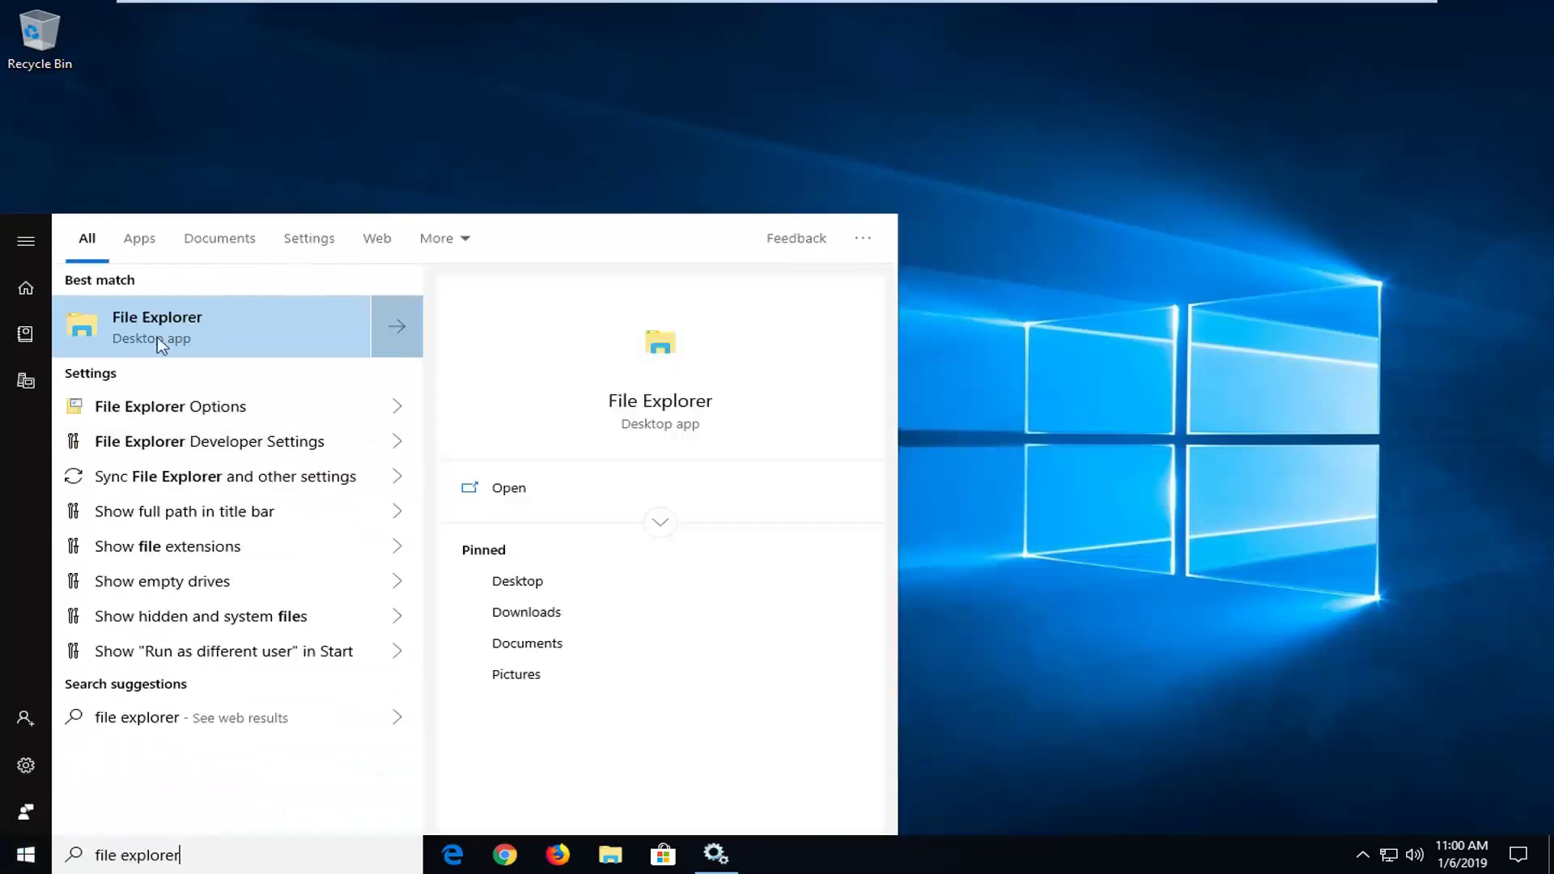
left_click(173, 326)
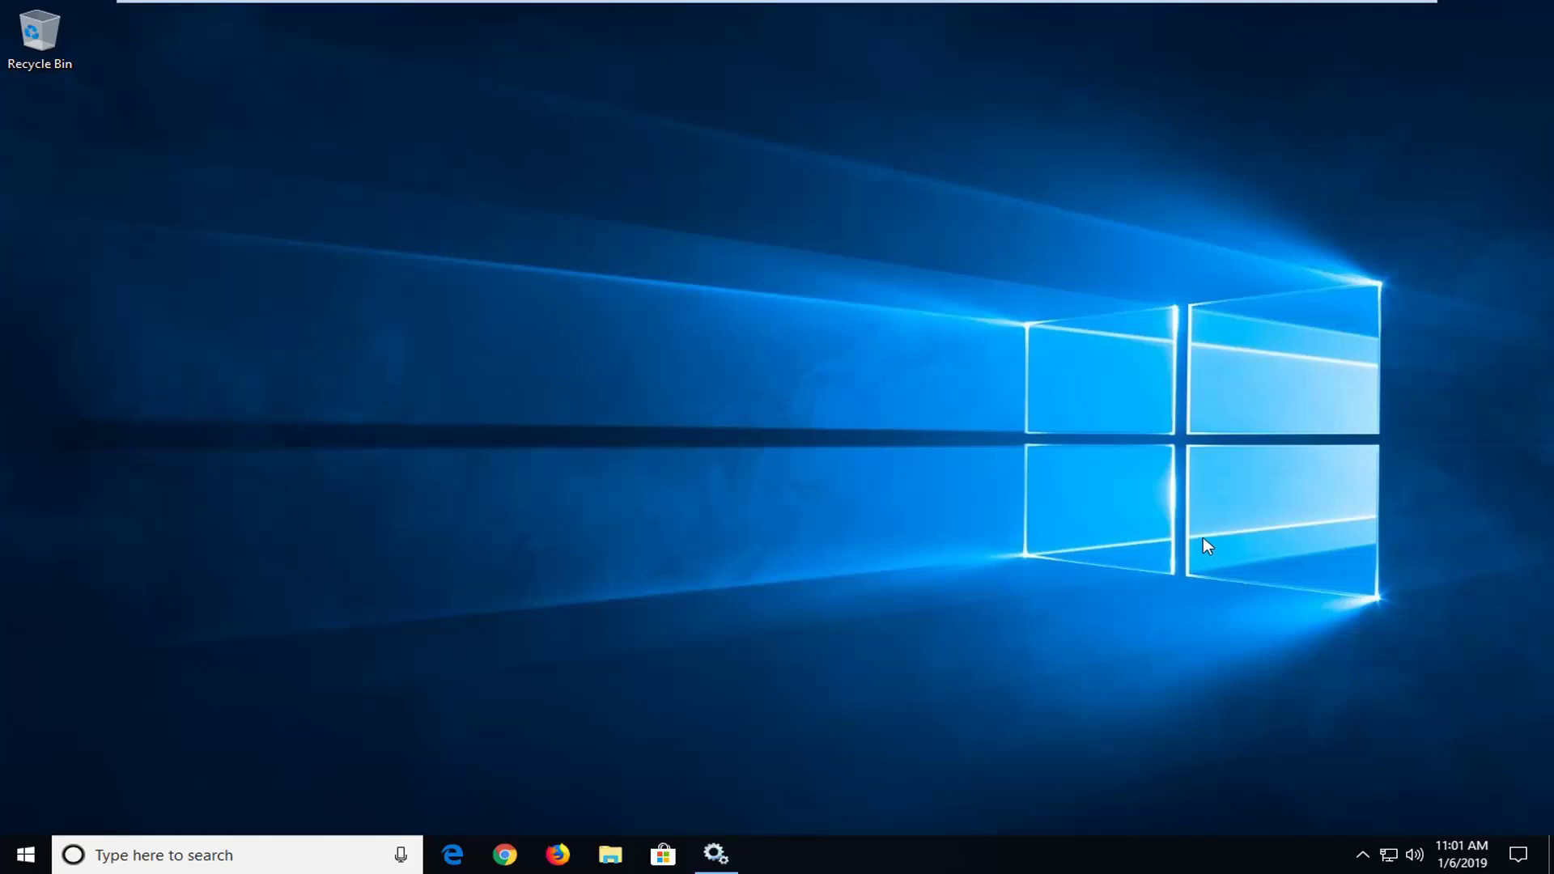
key("super+e")
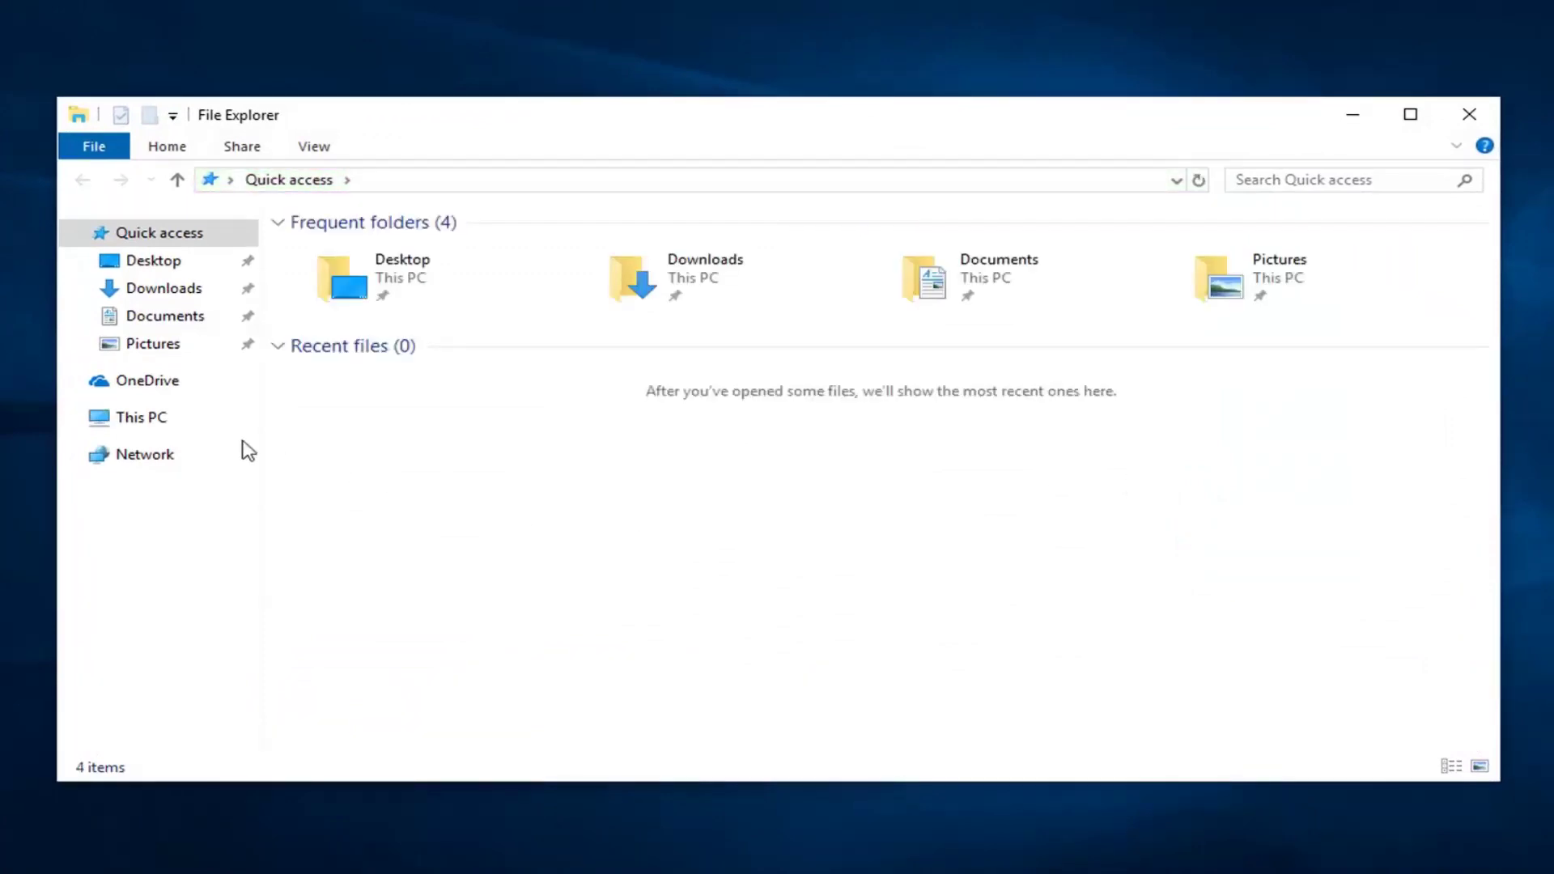
Open the SoftwareDistribution folder inside the Windows folder on Local Disk (C:)
left_click(154, 421)
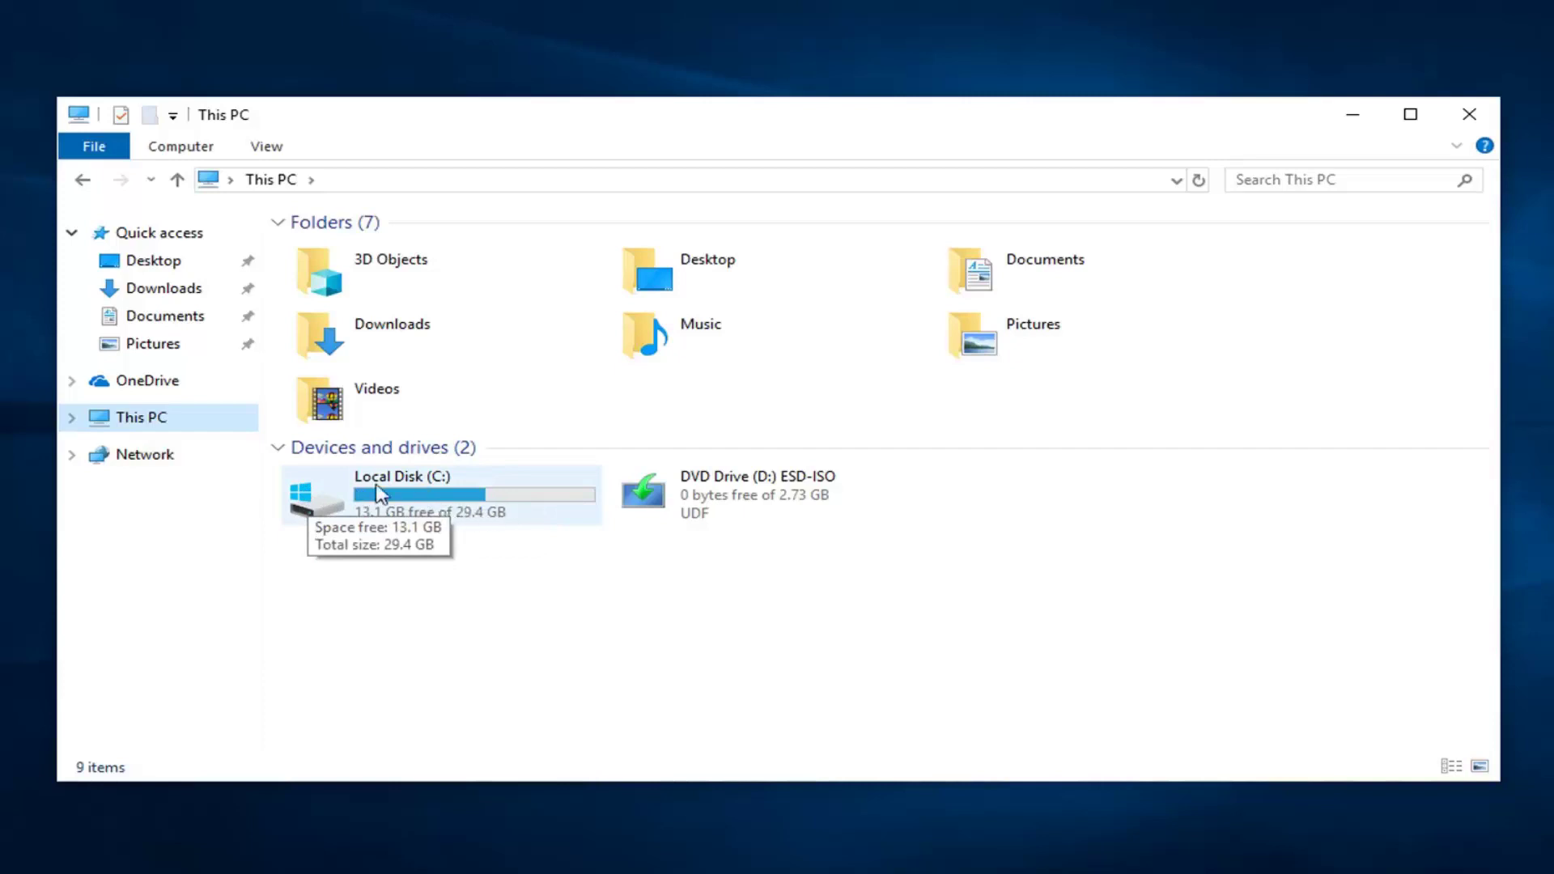
double_click(366, 508)
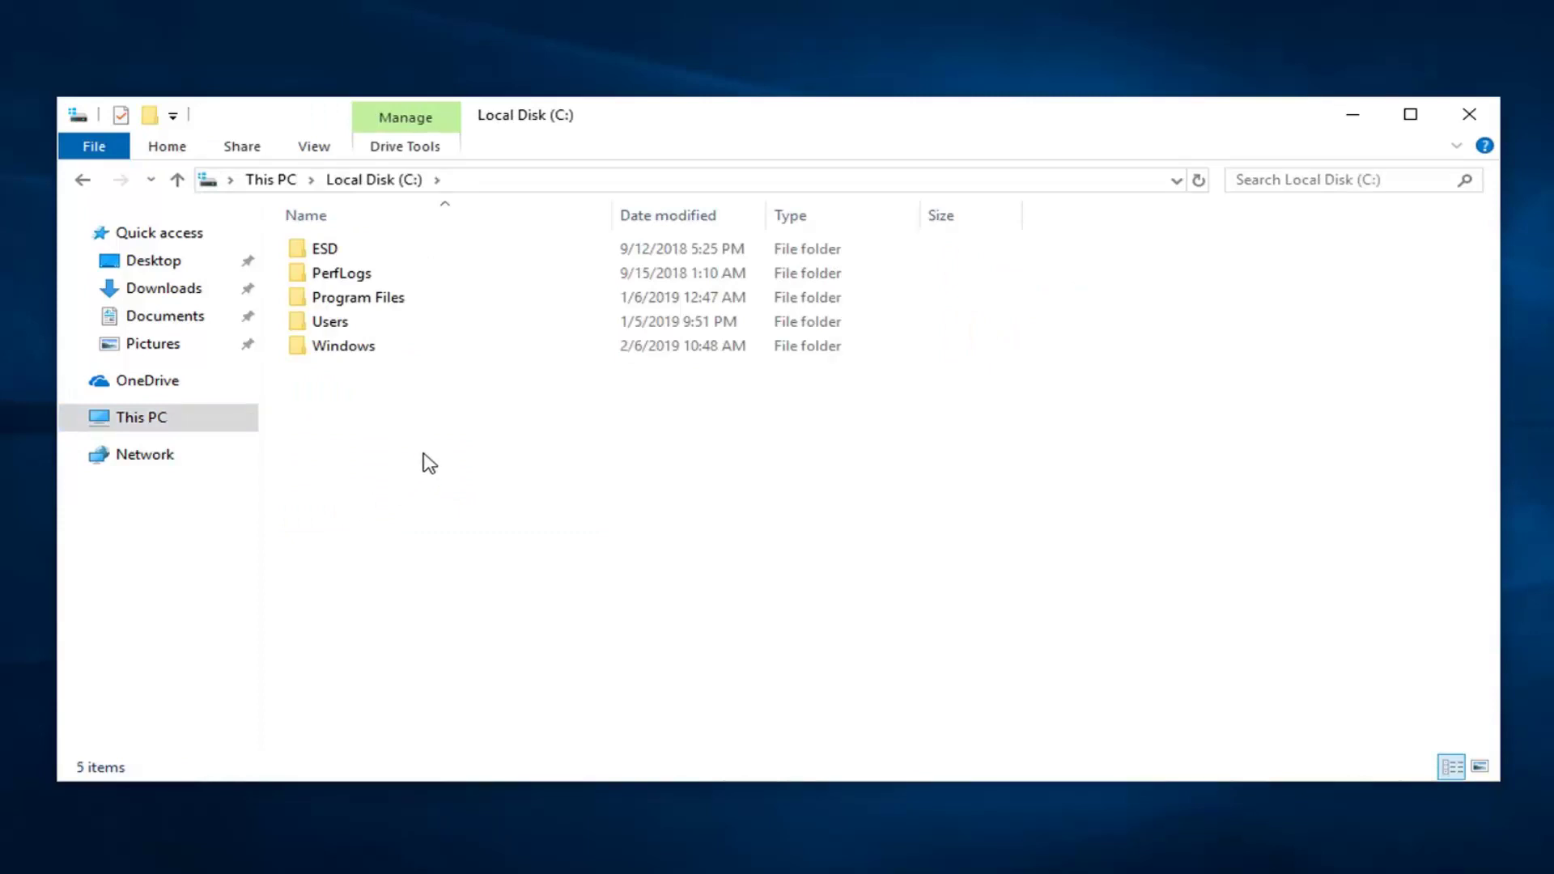
double_click(338, 350)
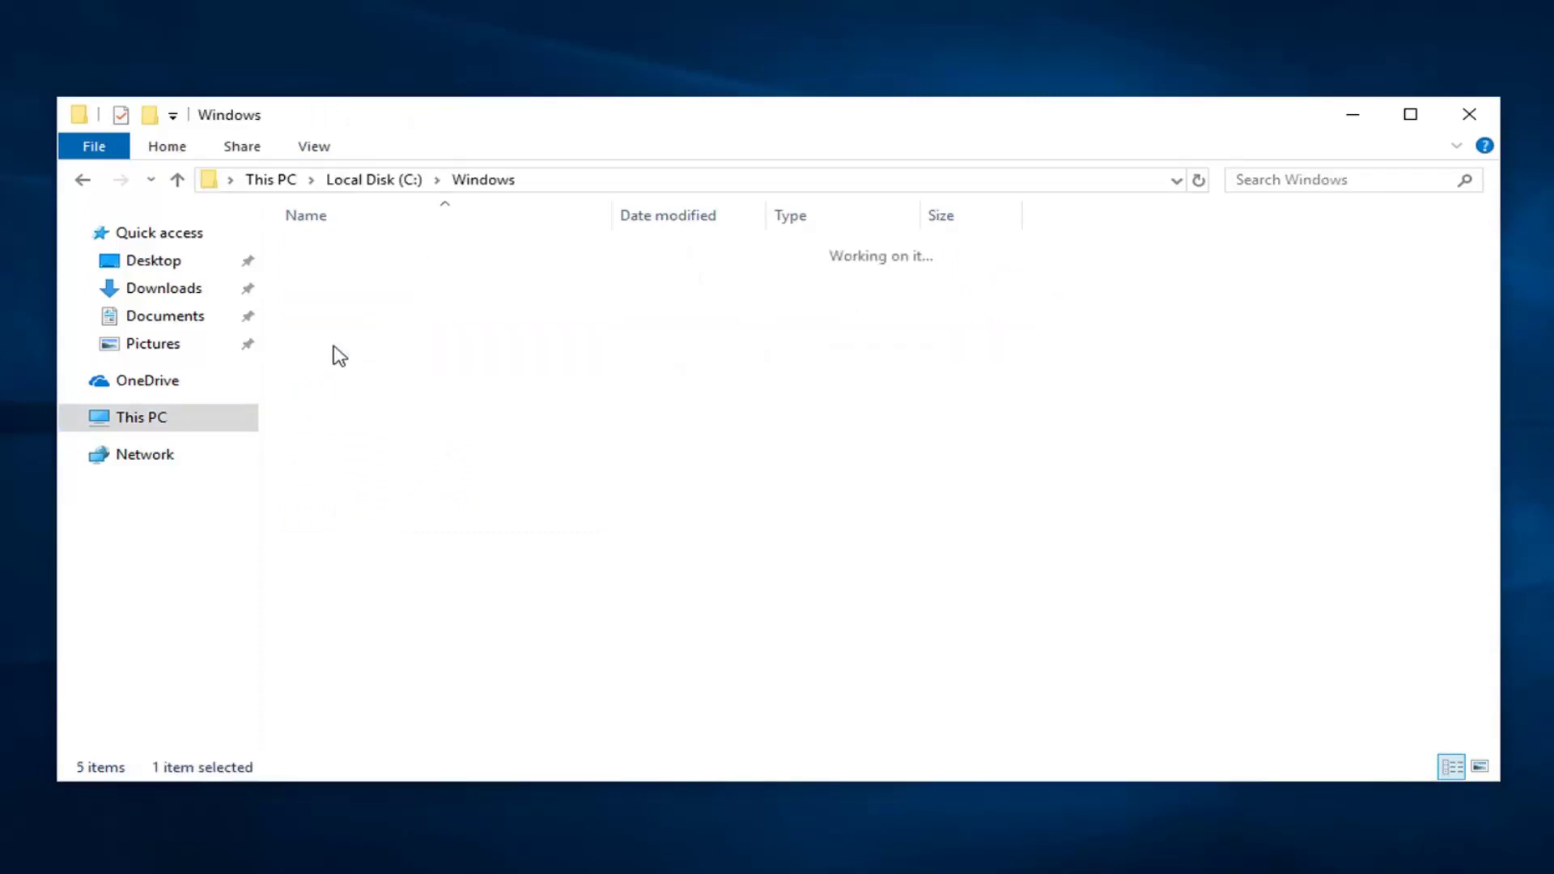
scroll(475, 434, "down", 7)
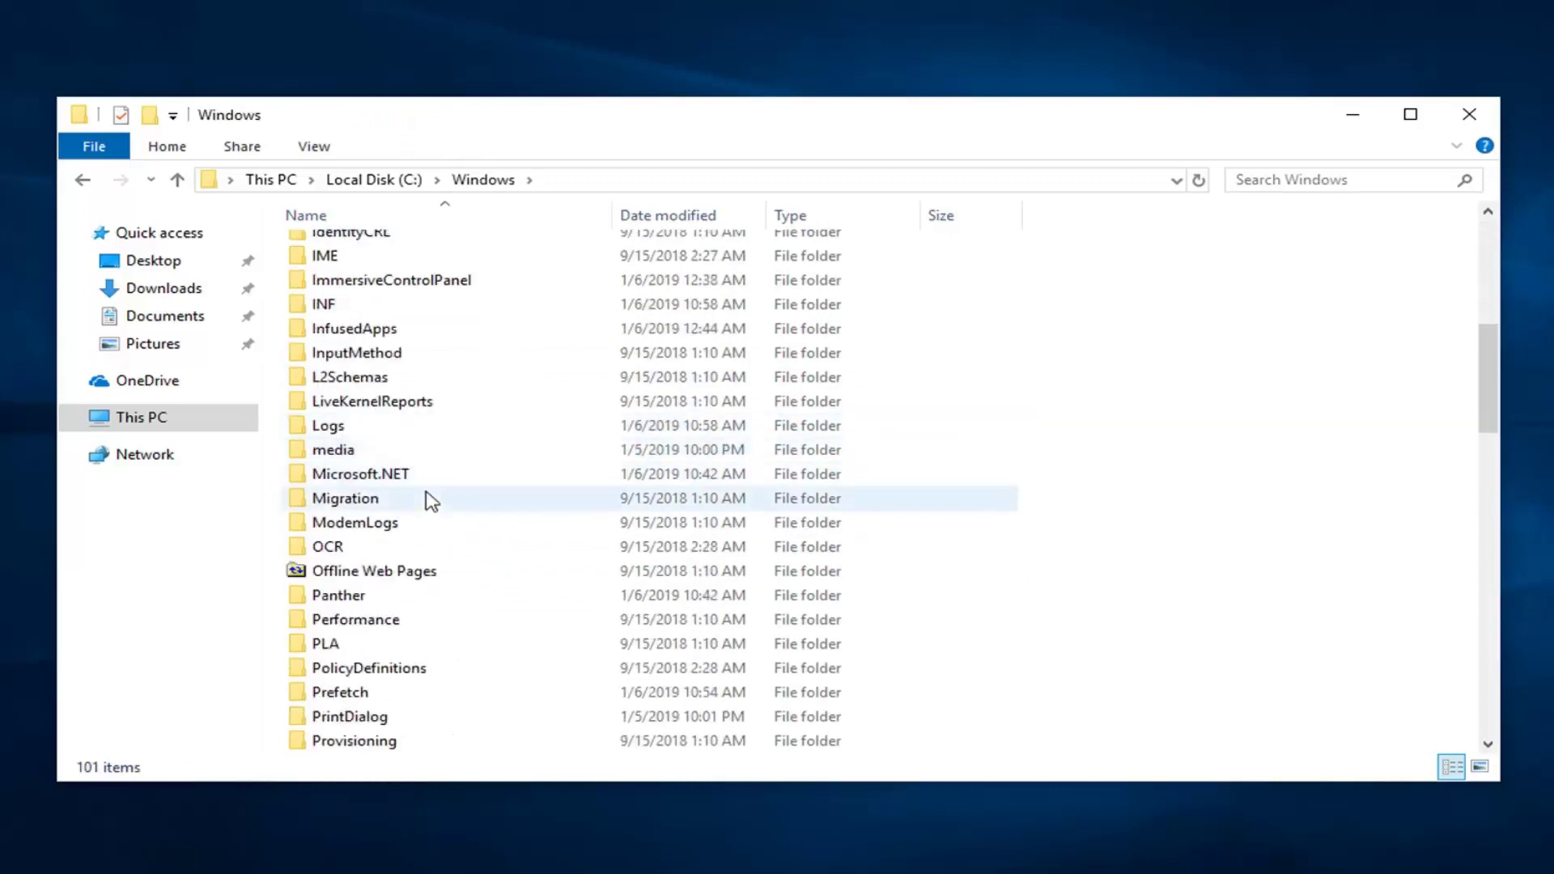
scroll(431, 502, "down", 7)
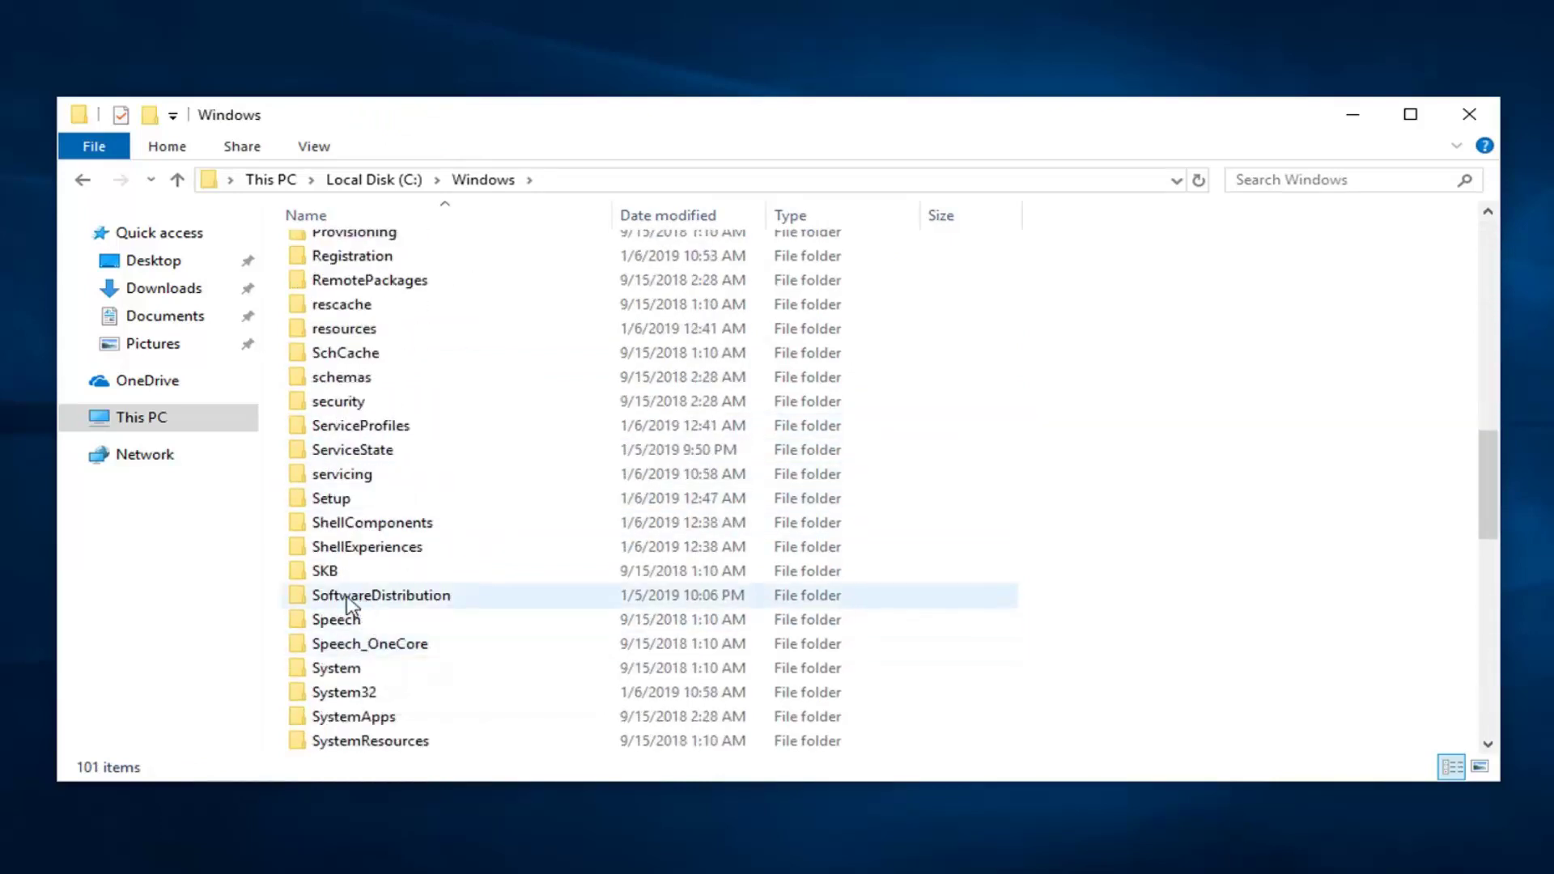
double_click(348, 599)
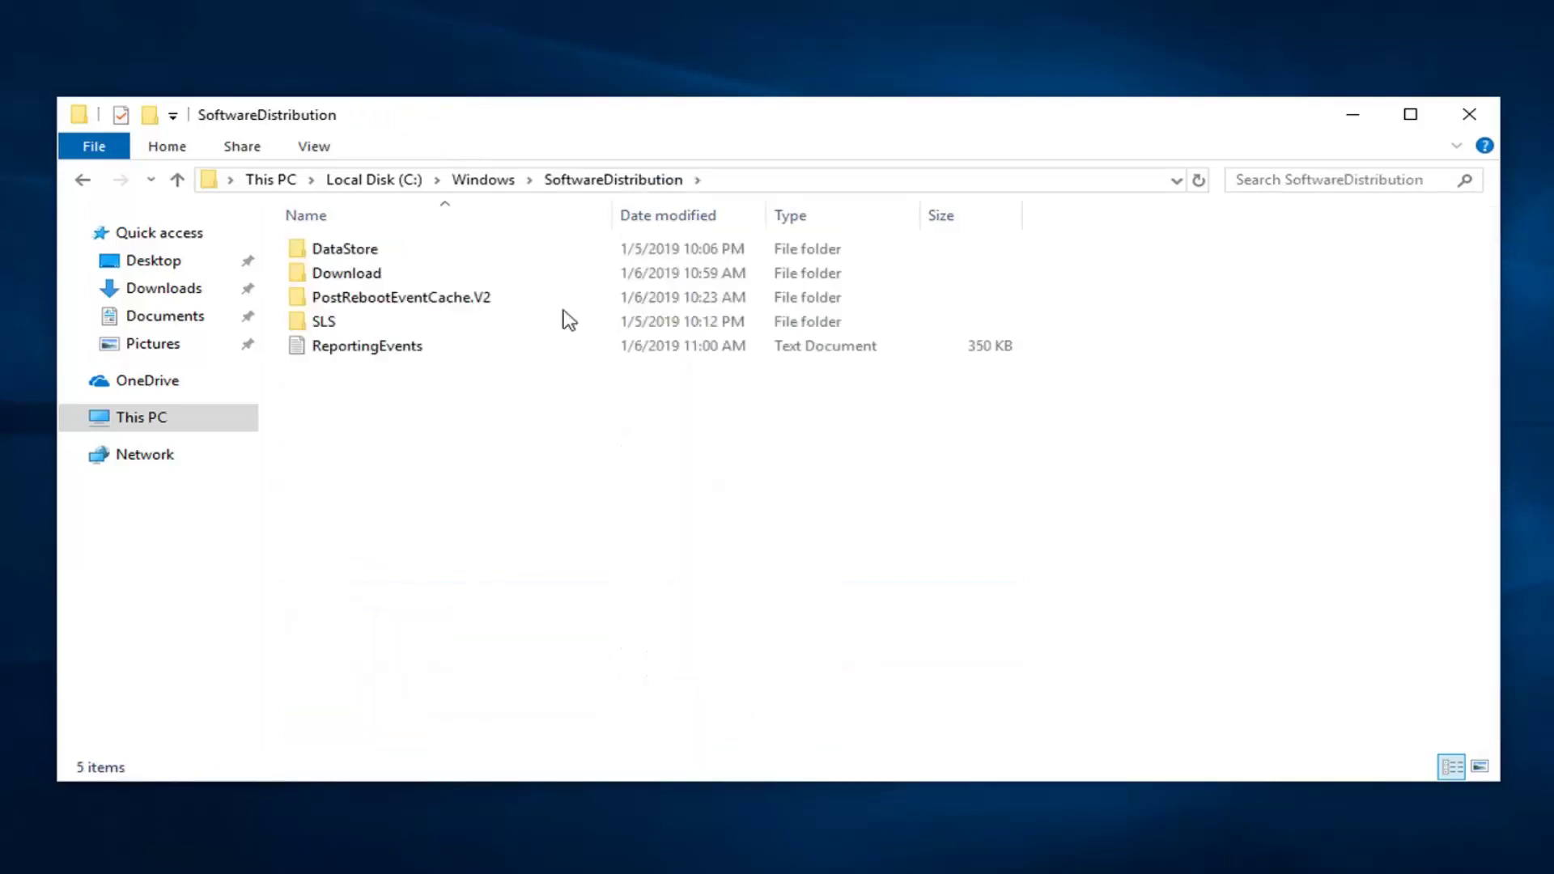
Set the folder options to show hidden files, folders, and drives, and apply the change
left_click(315, 149)
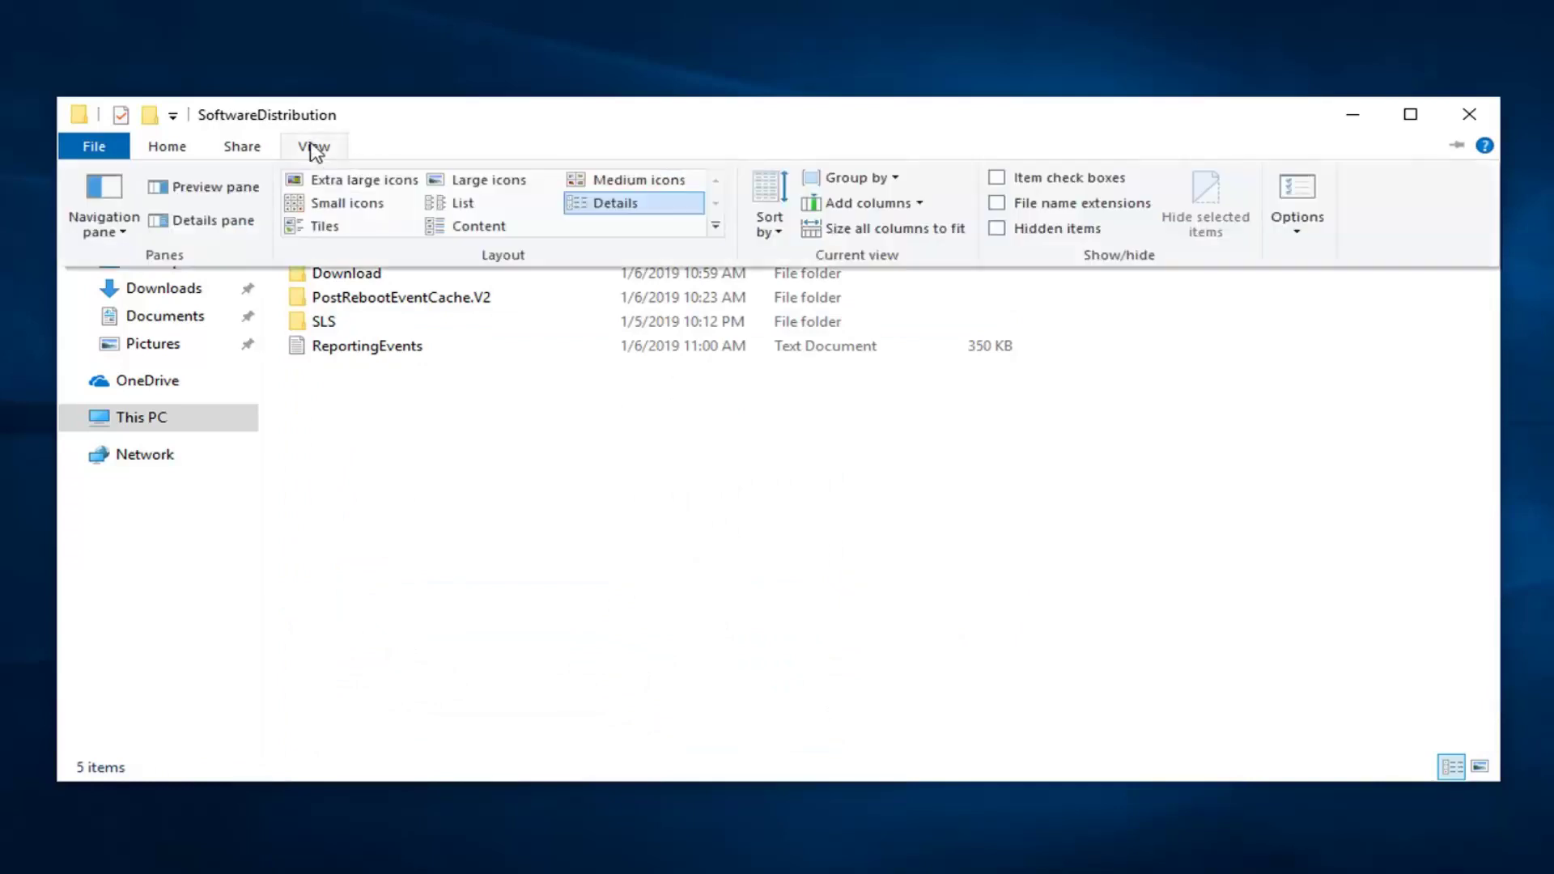
left_click(1297, 225)
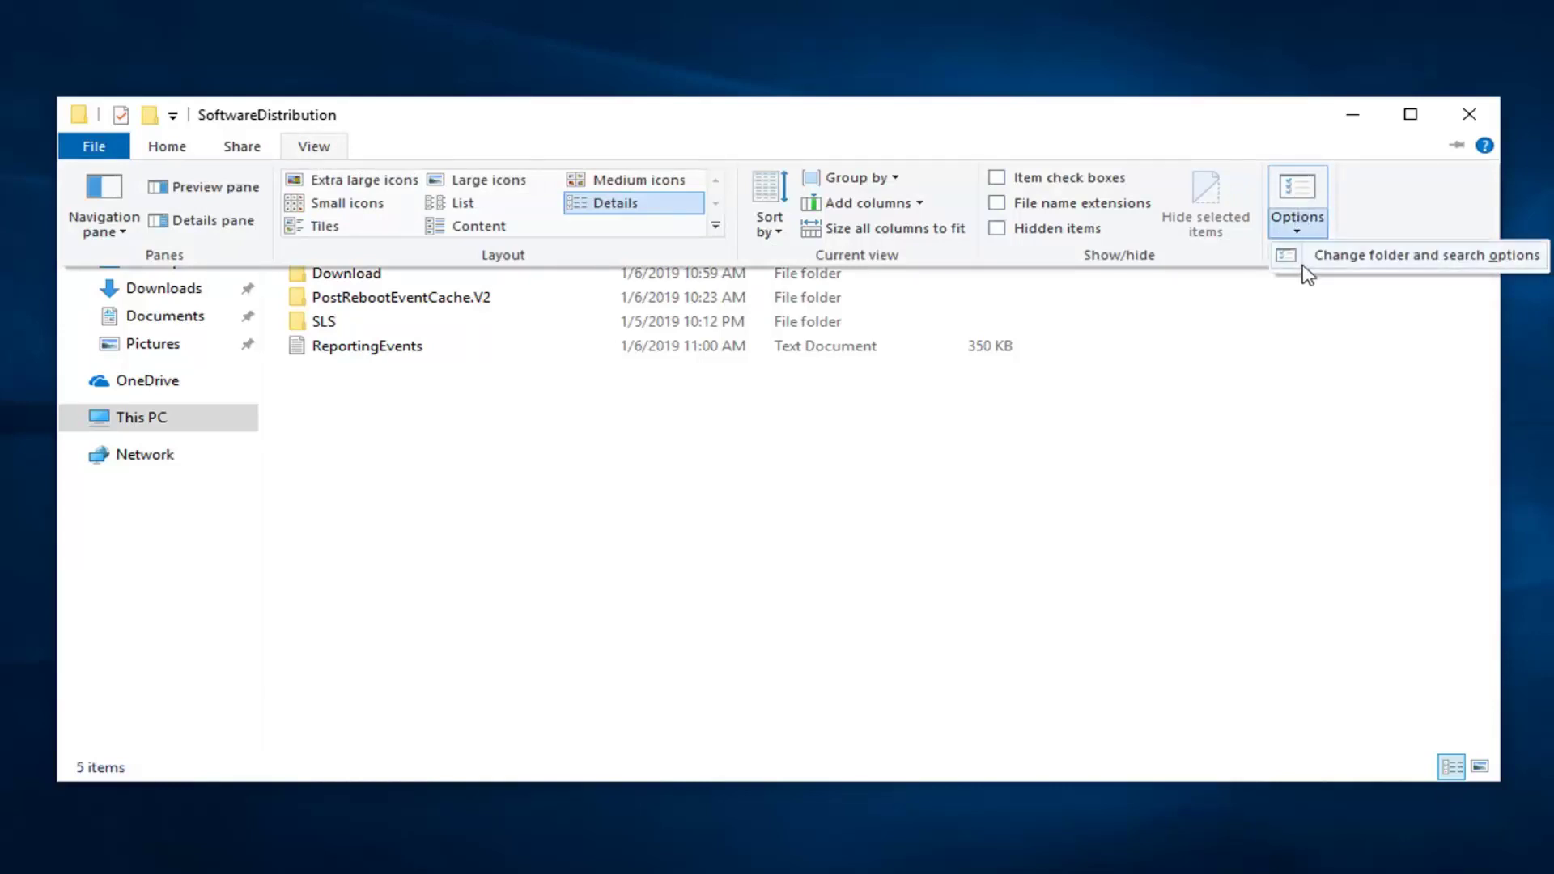
left_click(1339, 257)
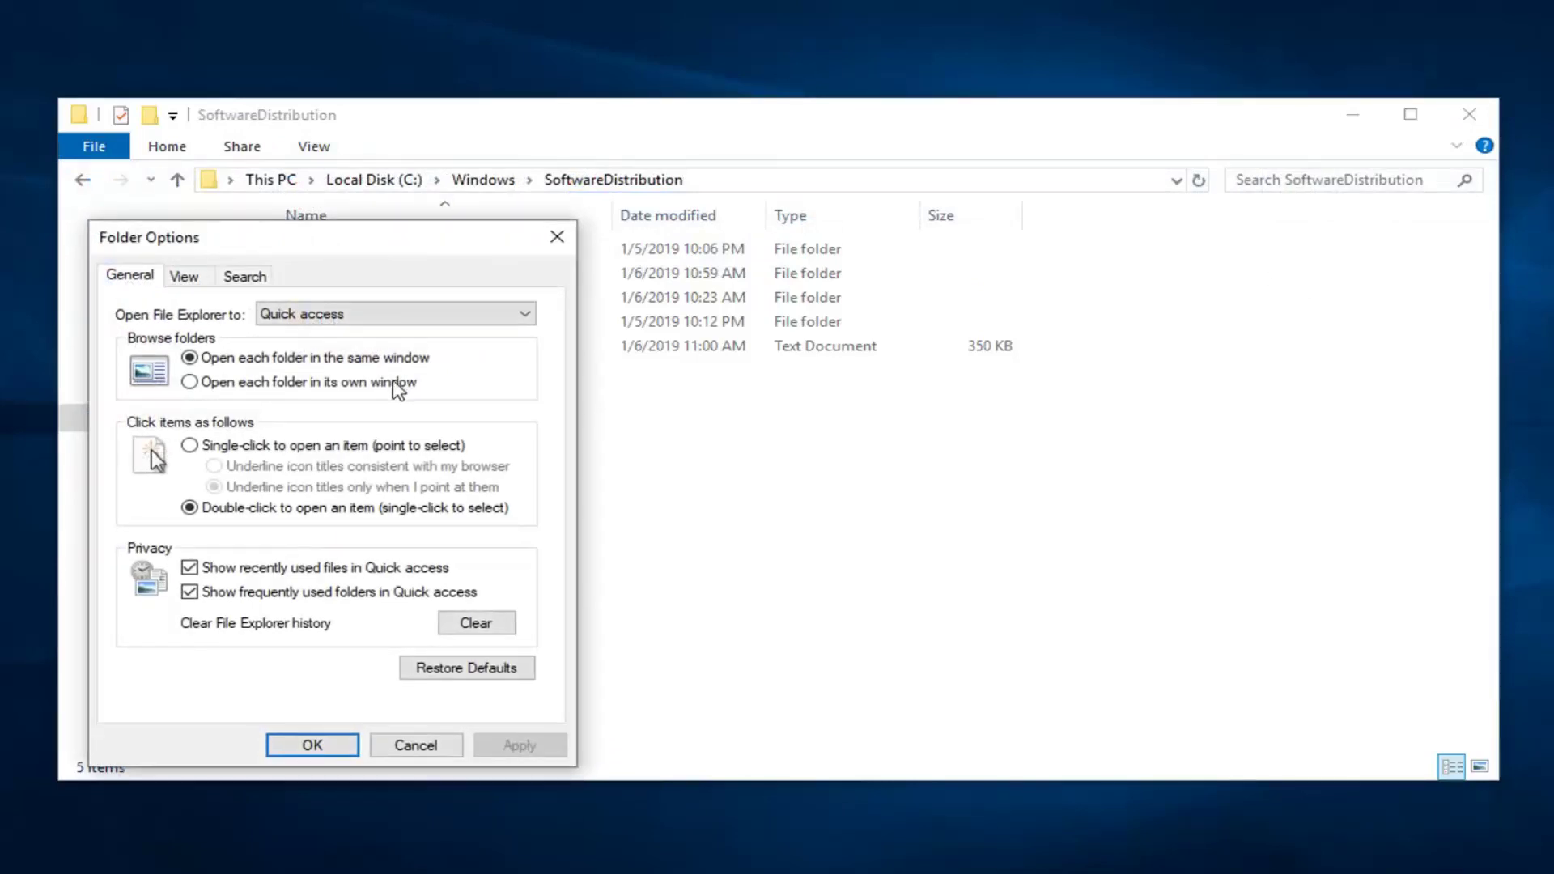
left_click(185, 276)
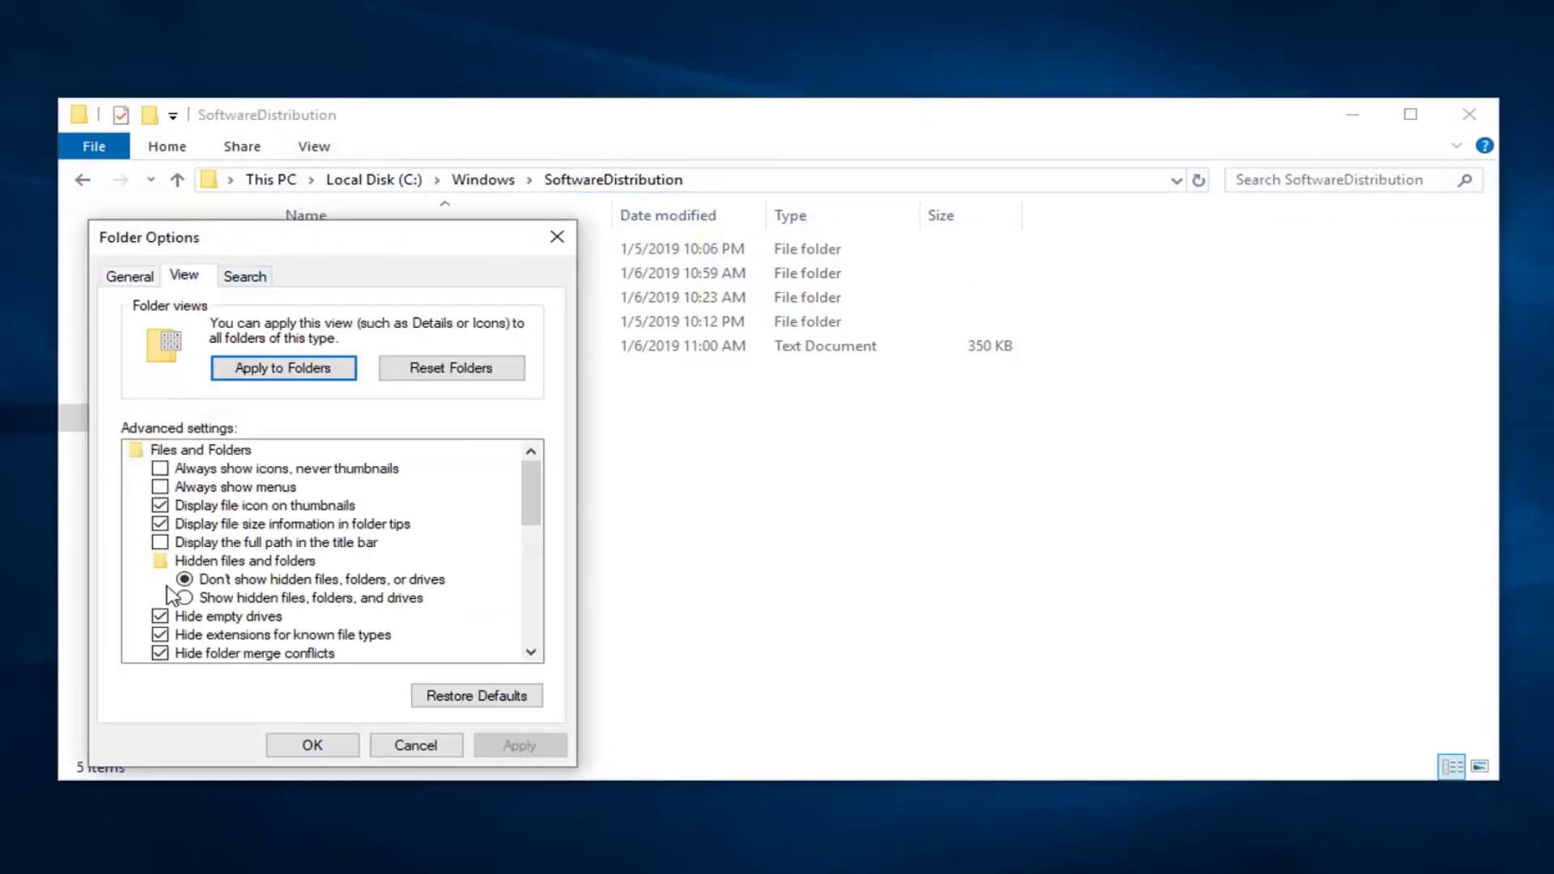
left_click(185, 597)
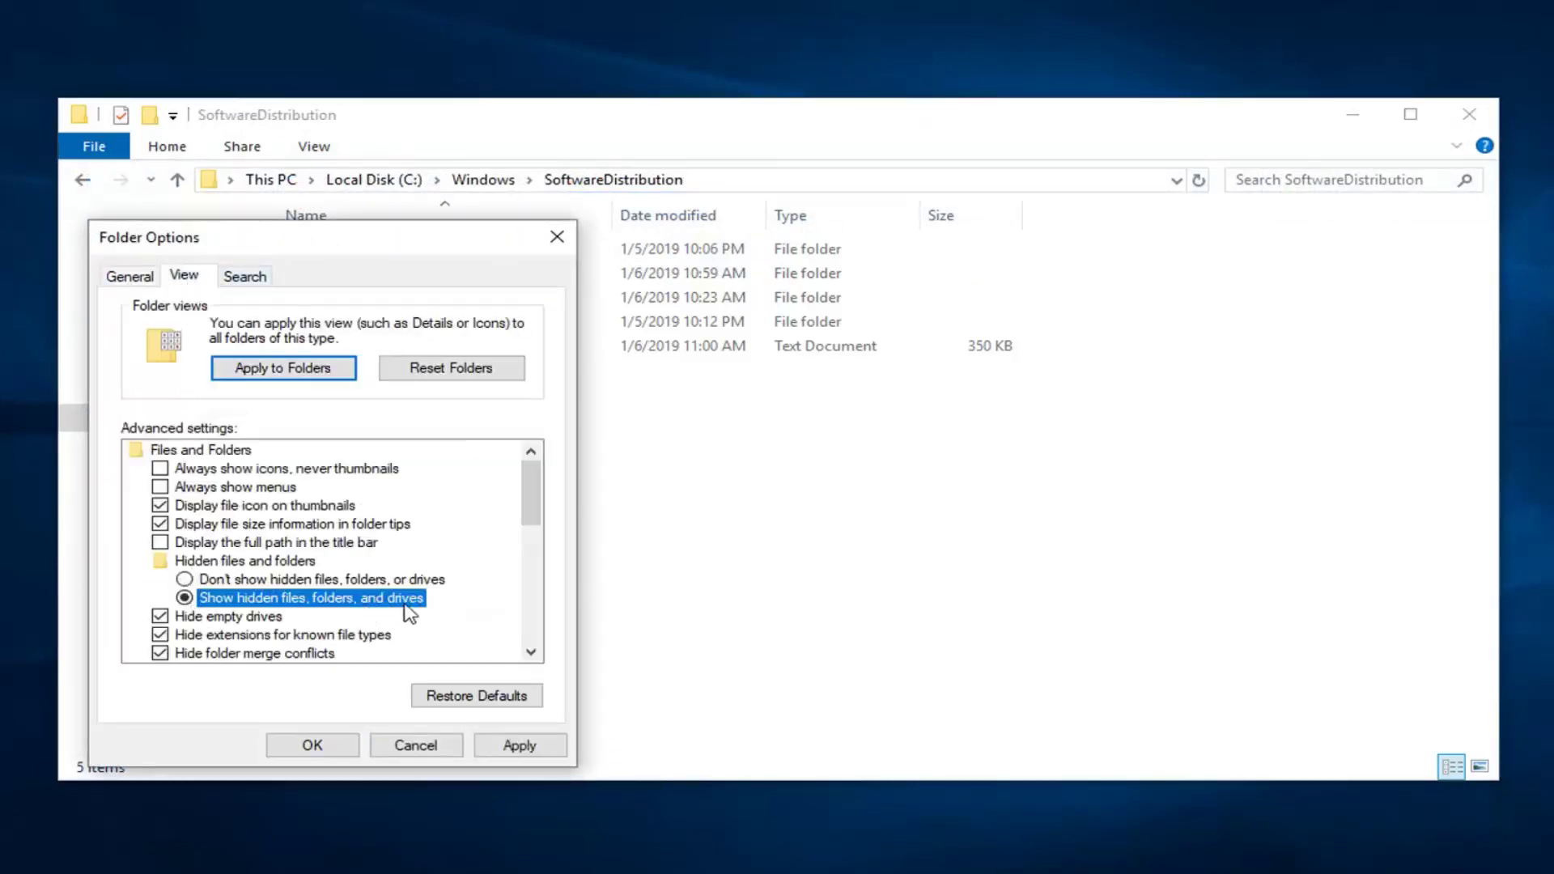
left_click(517, 743)
left_click(312, 744)
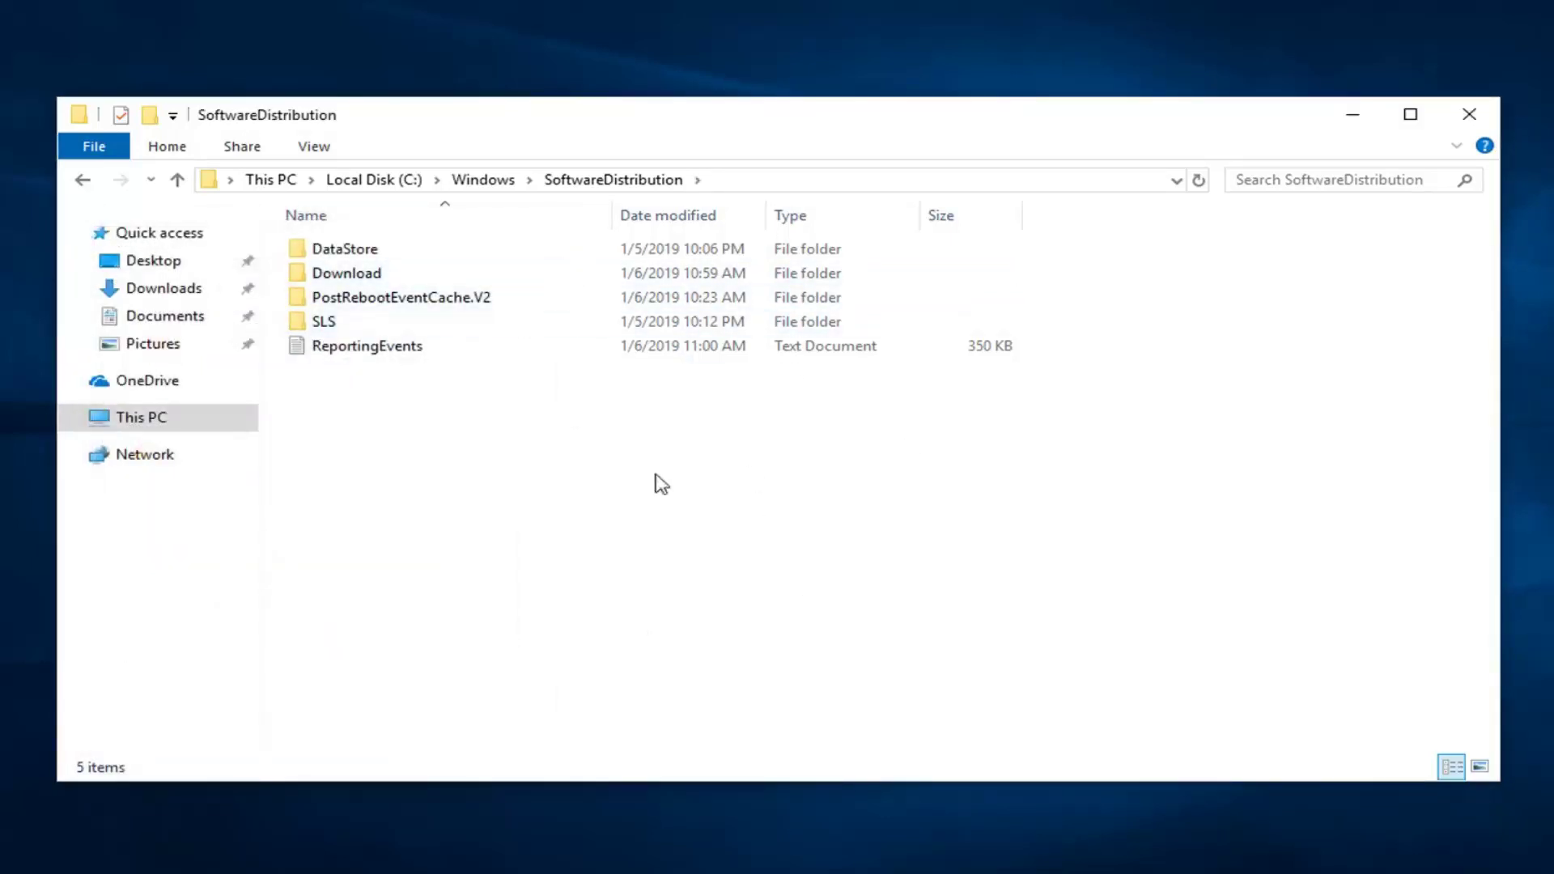
Delete everything in SoftwareDistribution's Download folder, skipping all items in use, and close File Explorer
double_click(343, 277)
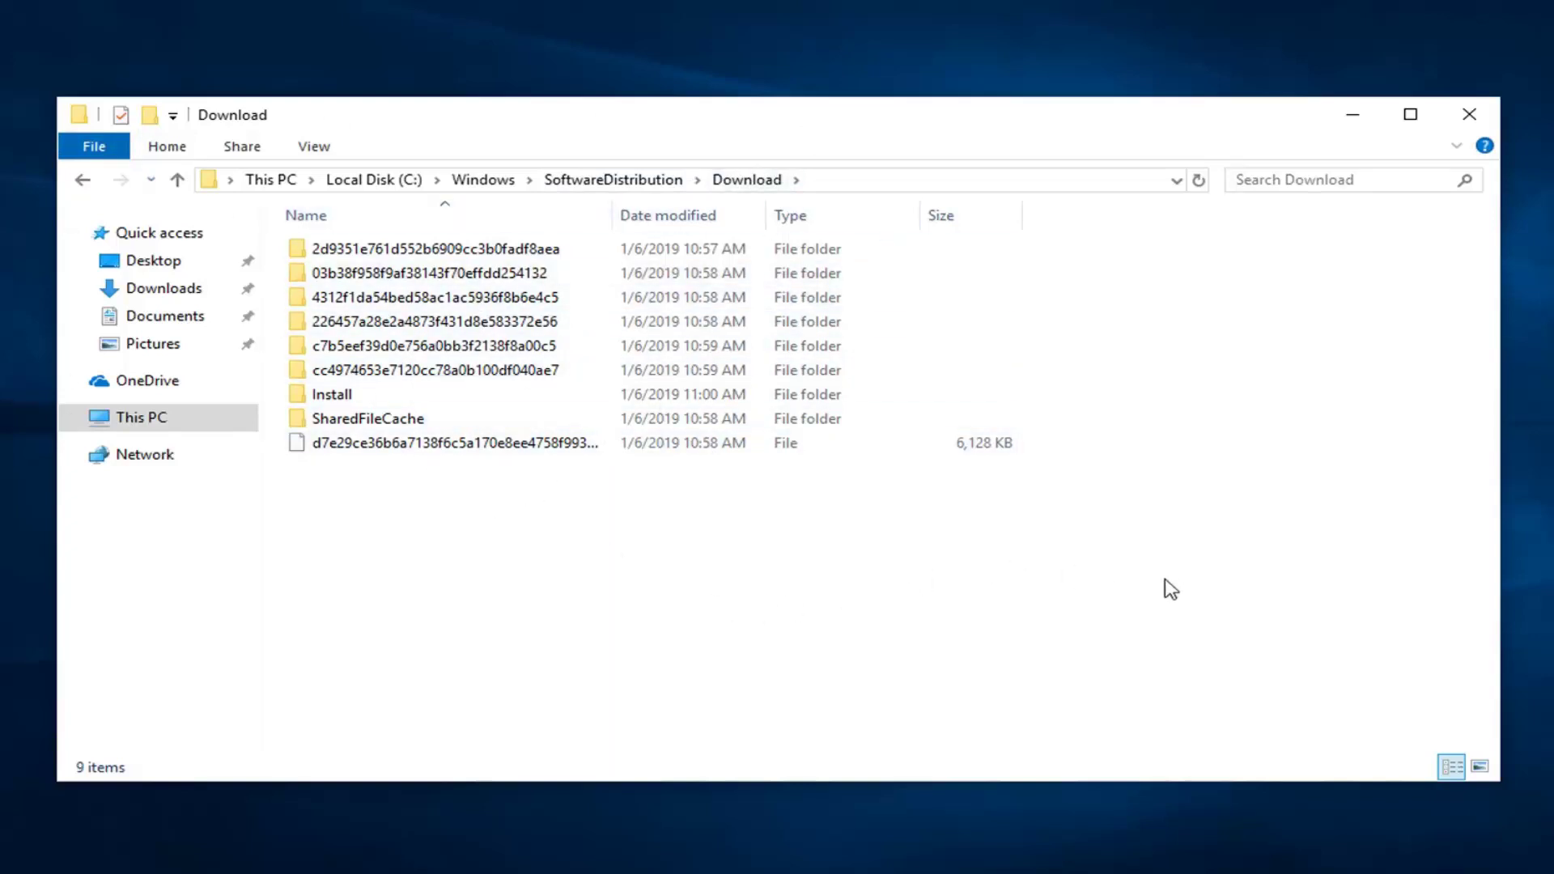
left_click_drag(1190, 559, 467, 234)
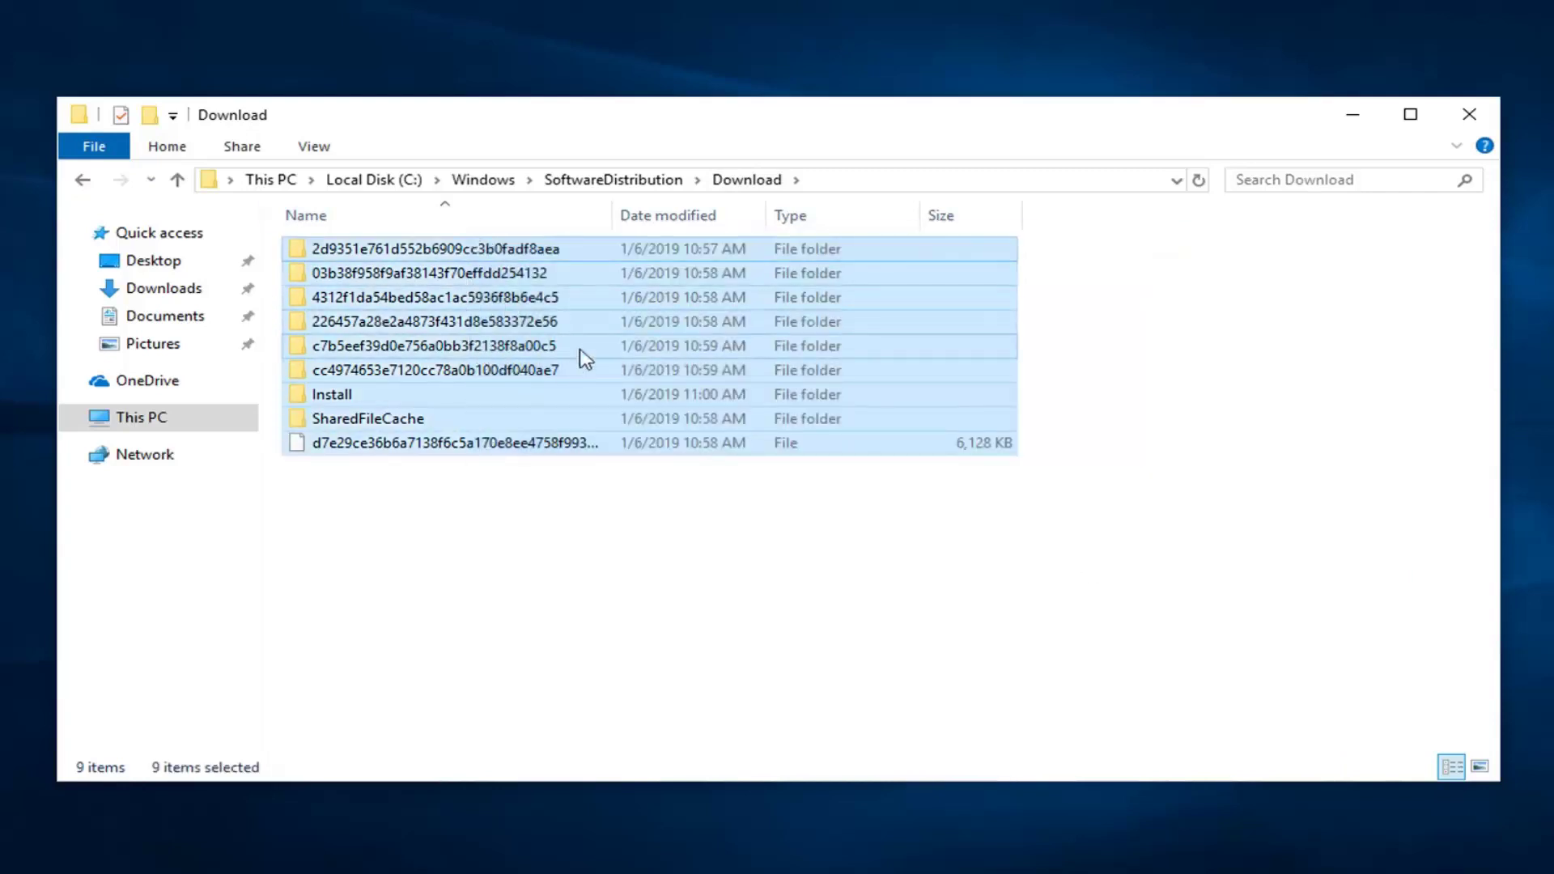
right_click(542, 300)
left_click(603, 523)
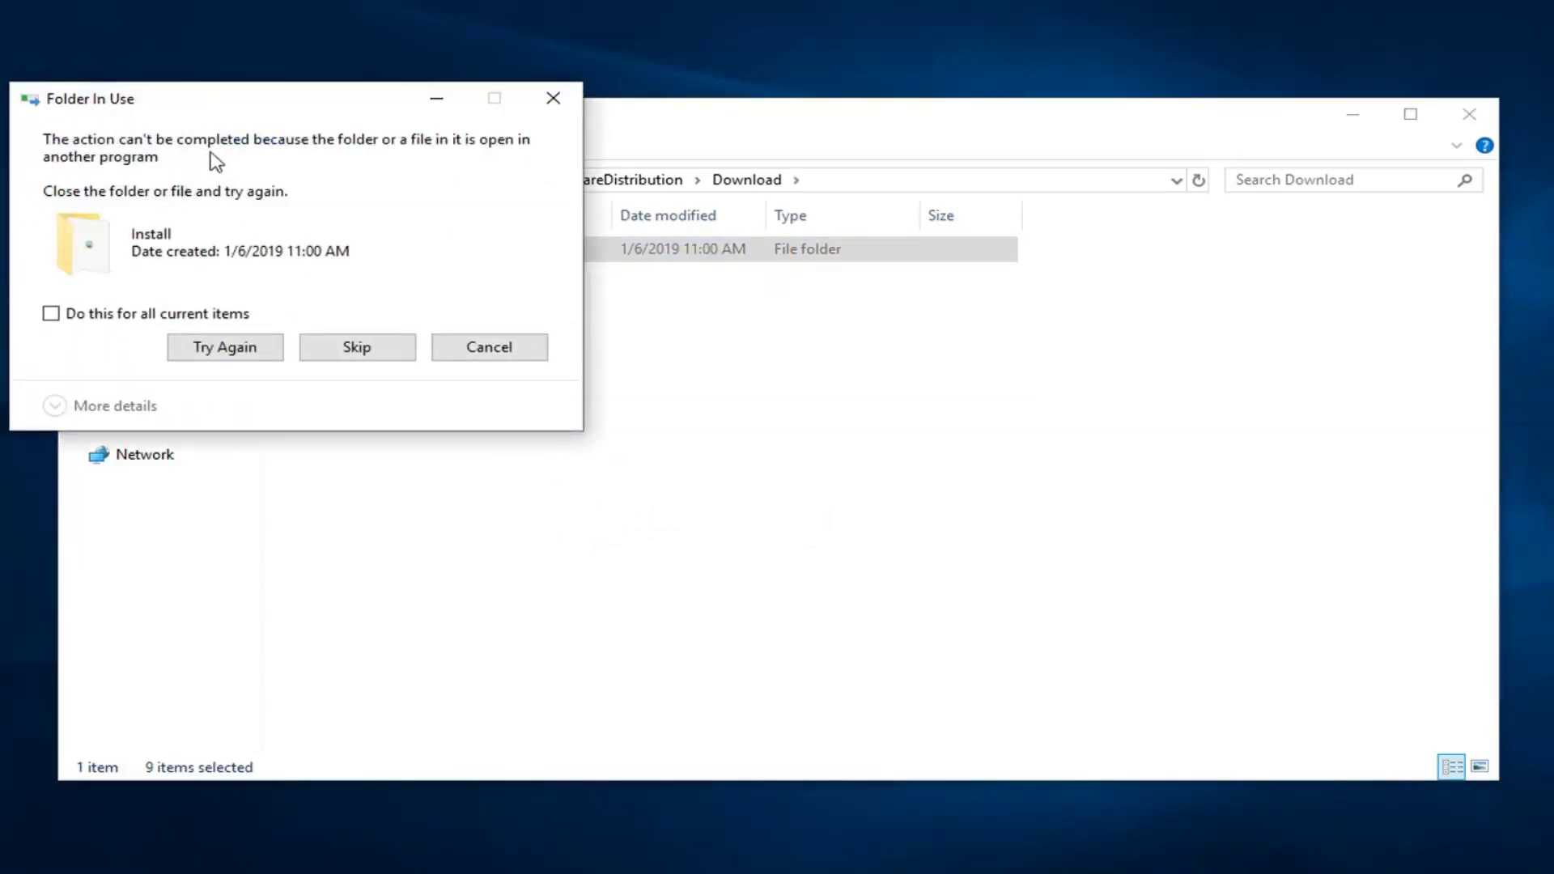
left_click(51, 314)
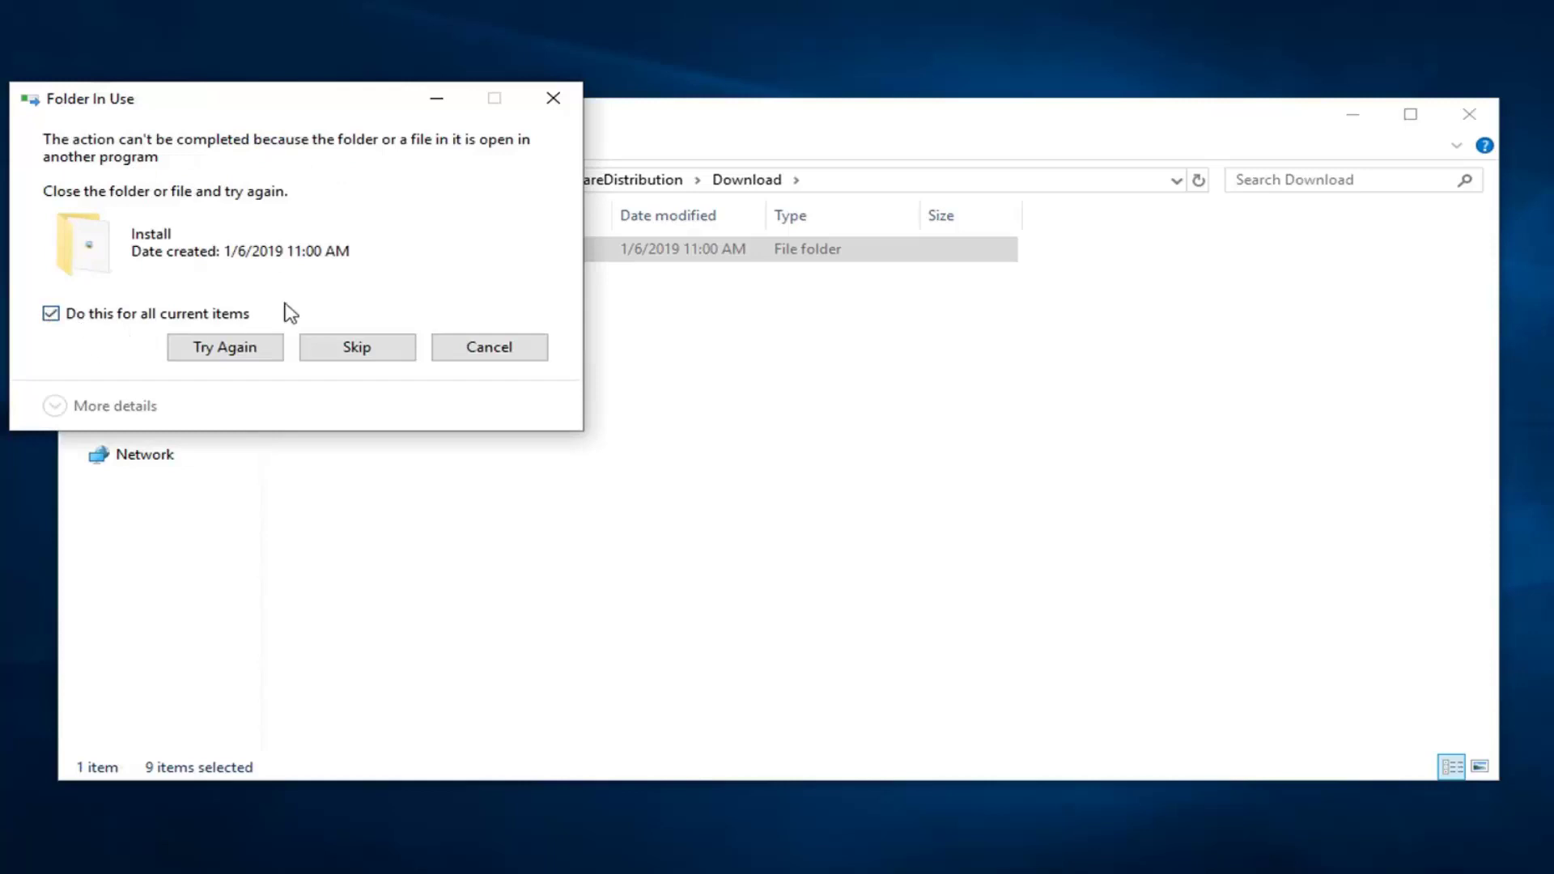
left_click(368, 348)
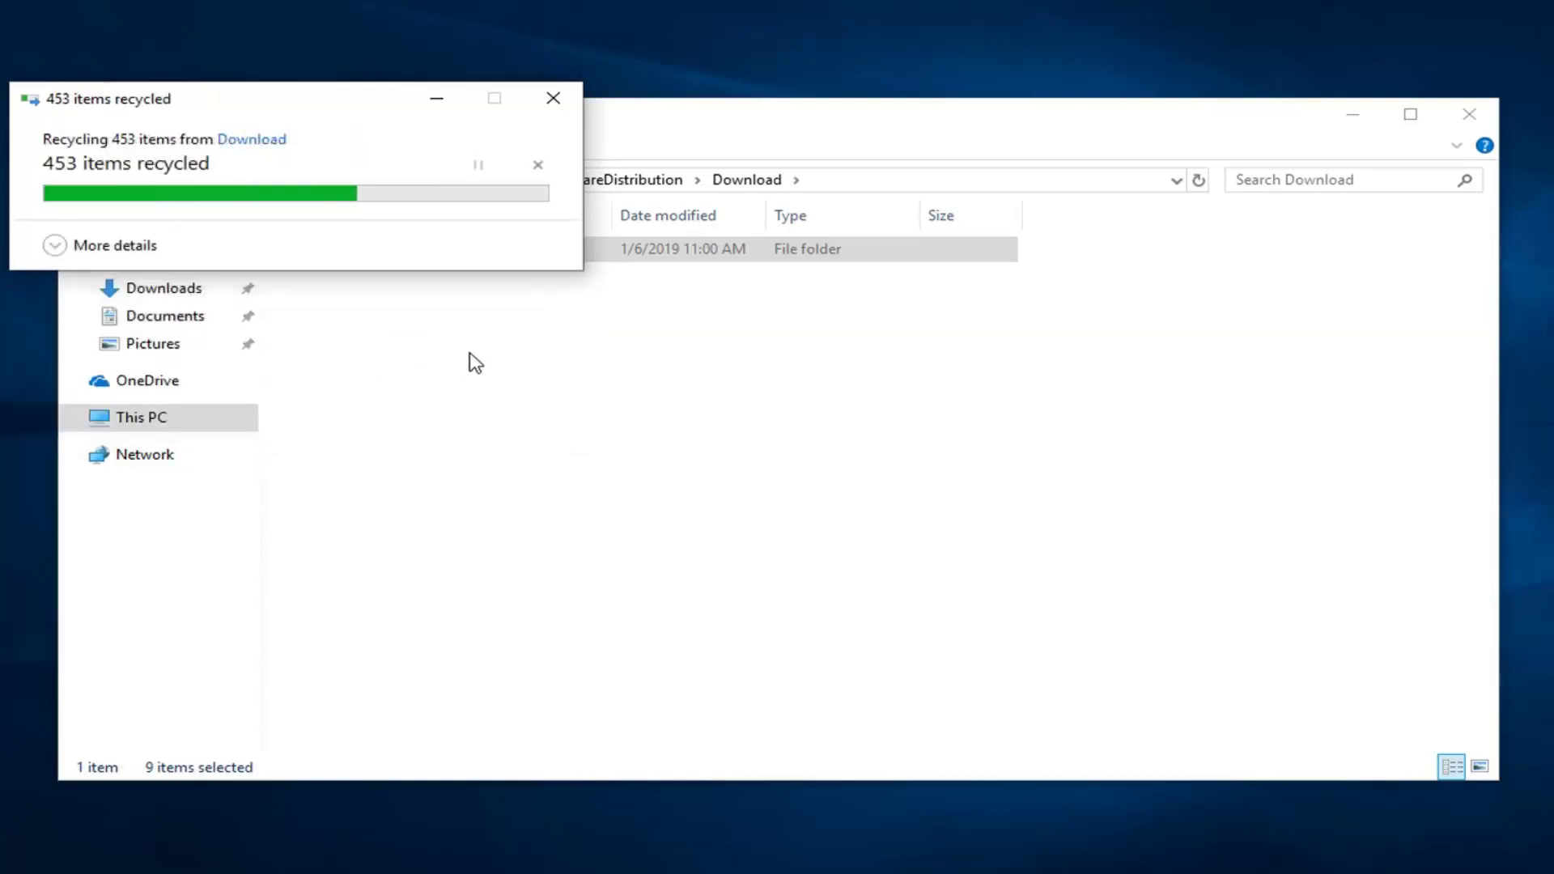
left_click(1481, 119)
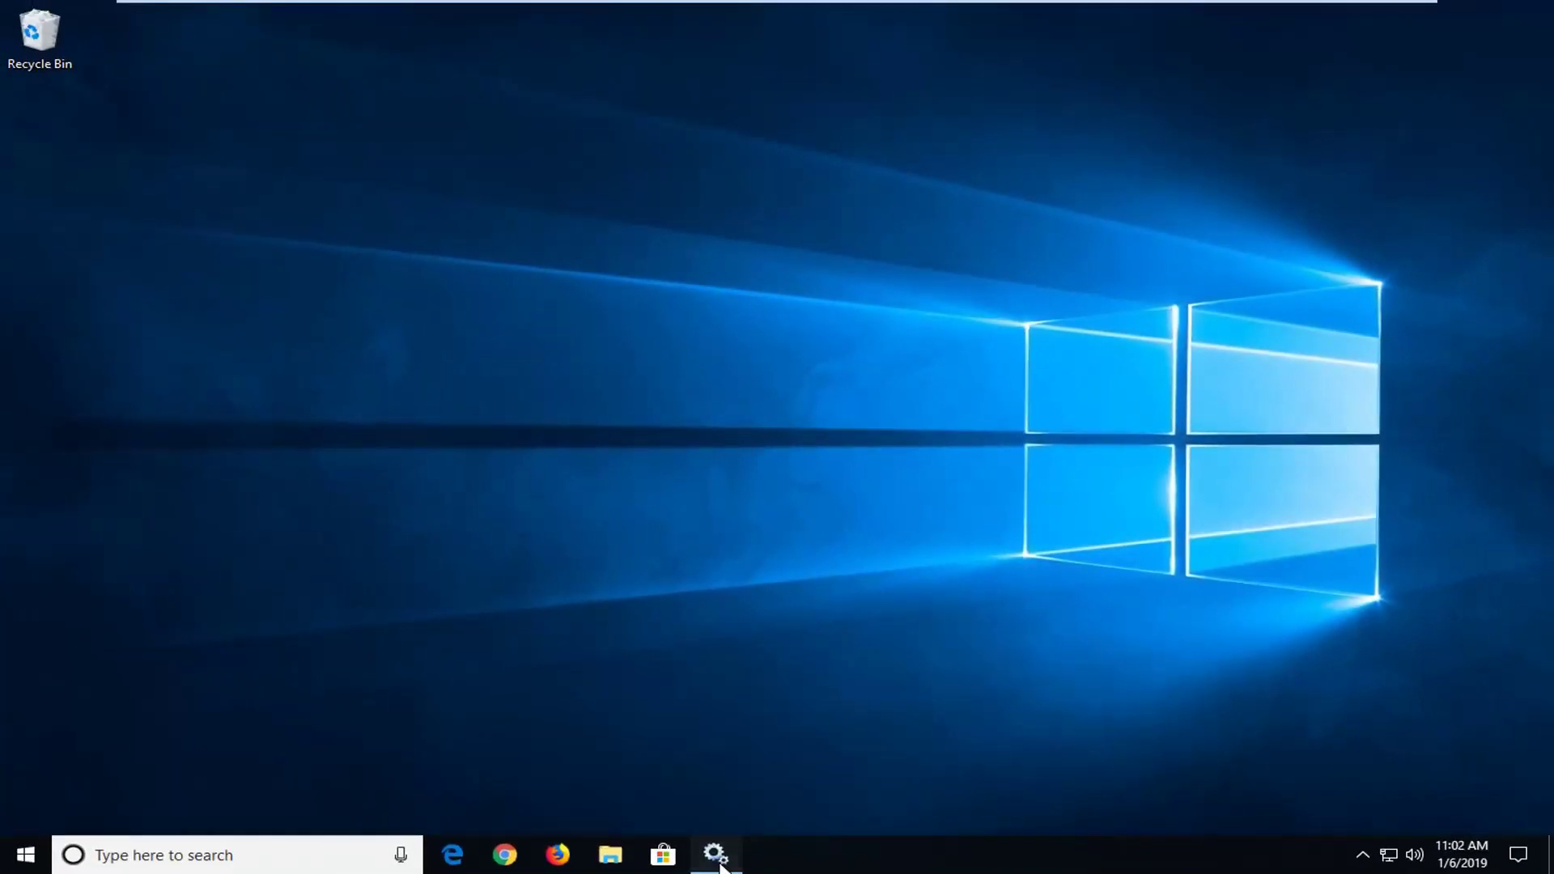
Switch to the Services window, set the Windows Update service's startup type to Automatic, and apply the change
left_click(717, 858)
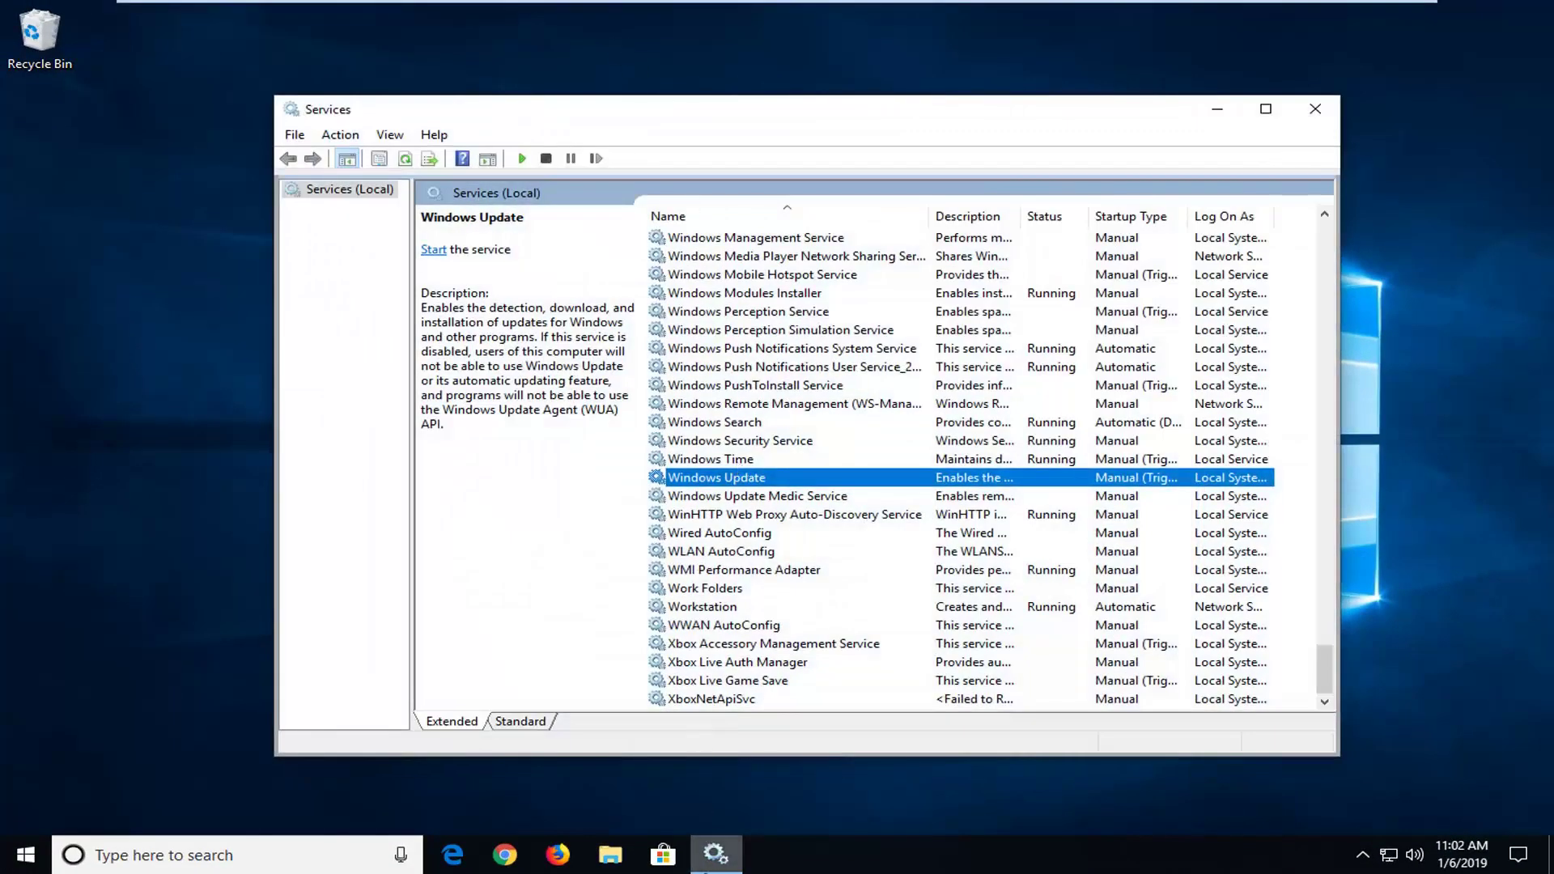
double_click(709, 479)
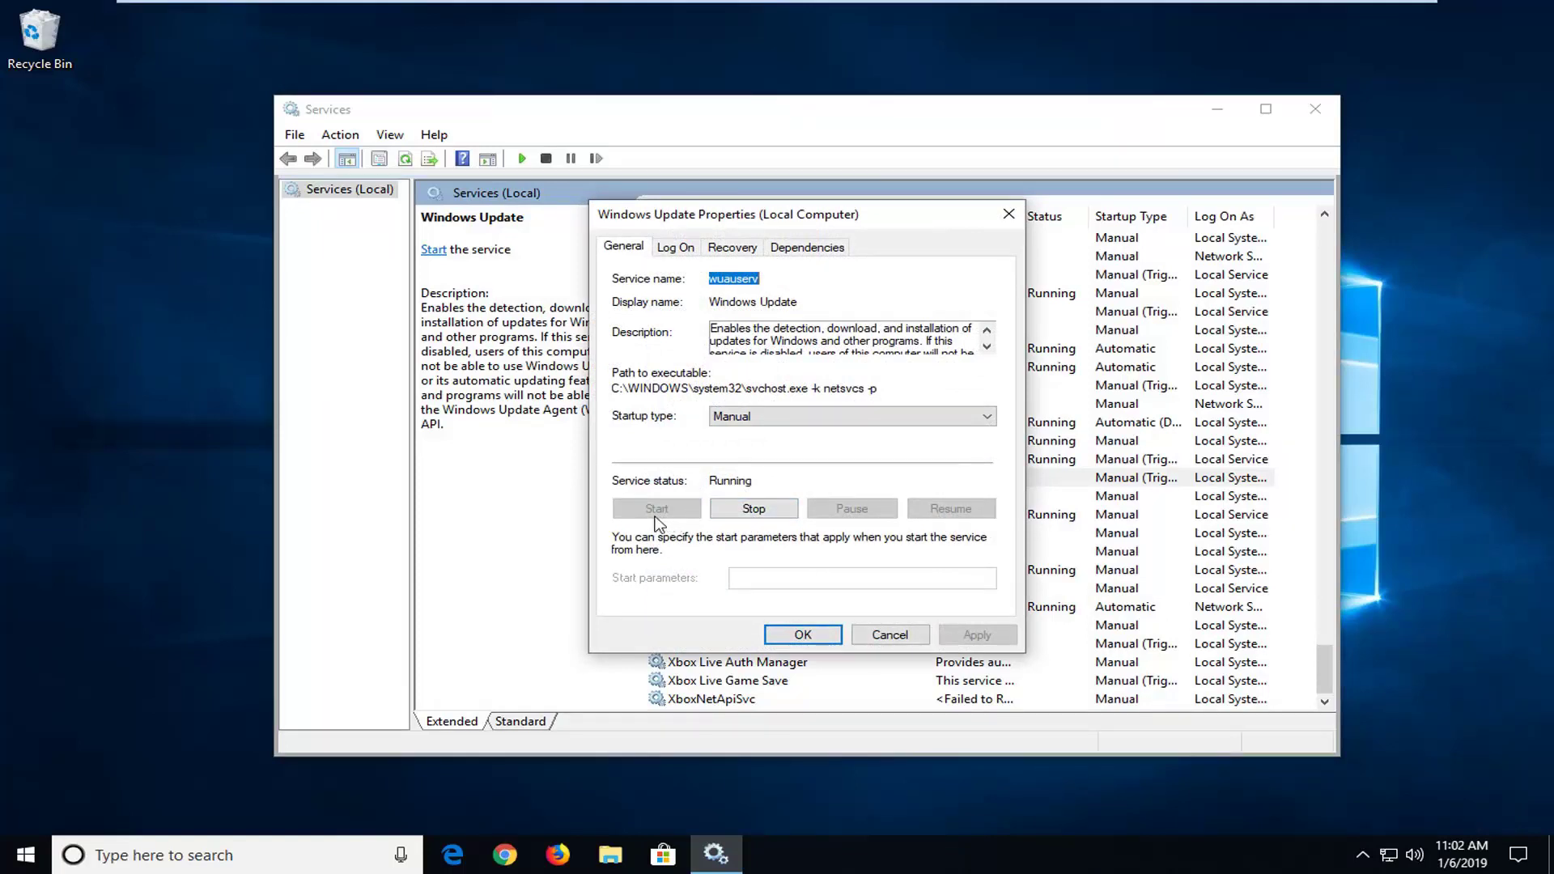
left_click(765, 416)
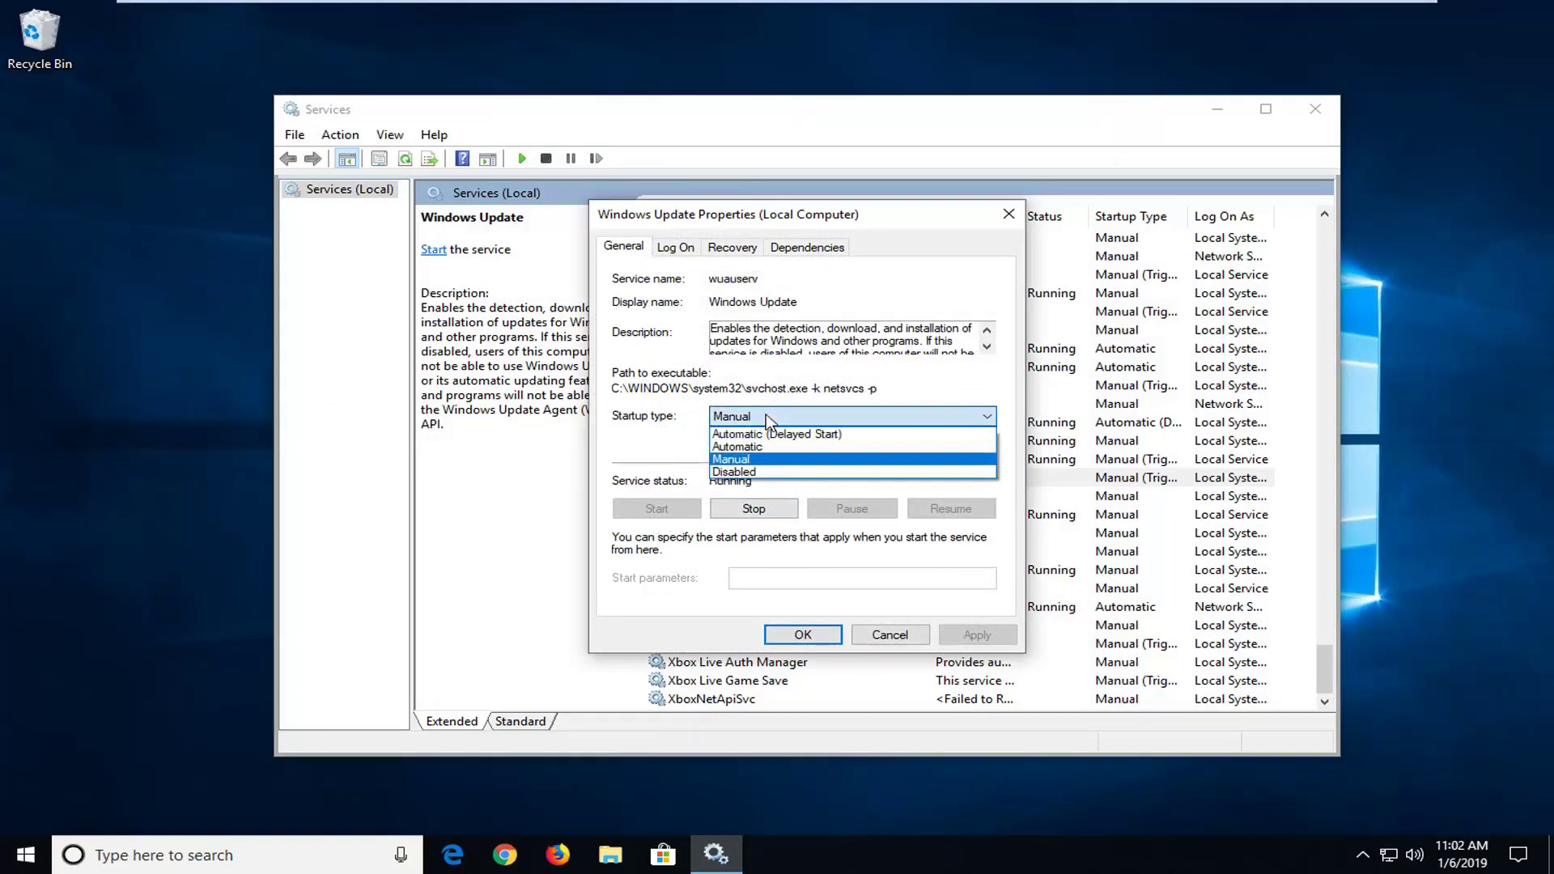
left_click(745, 447)
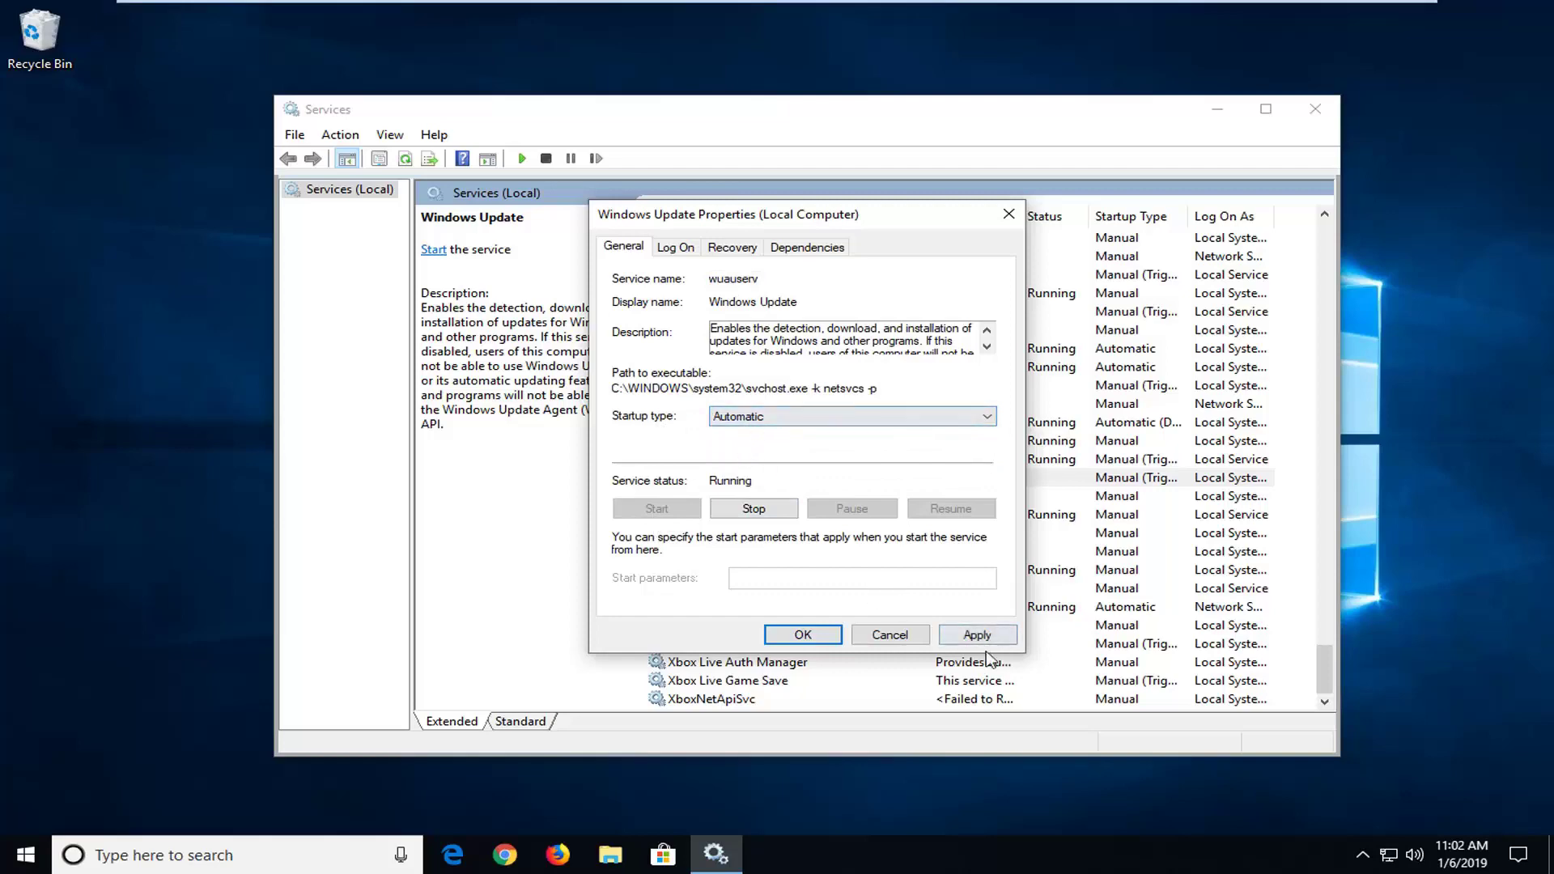
left_click(943, 634)
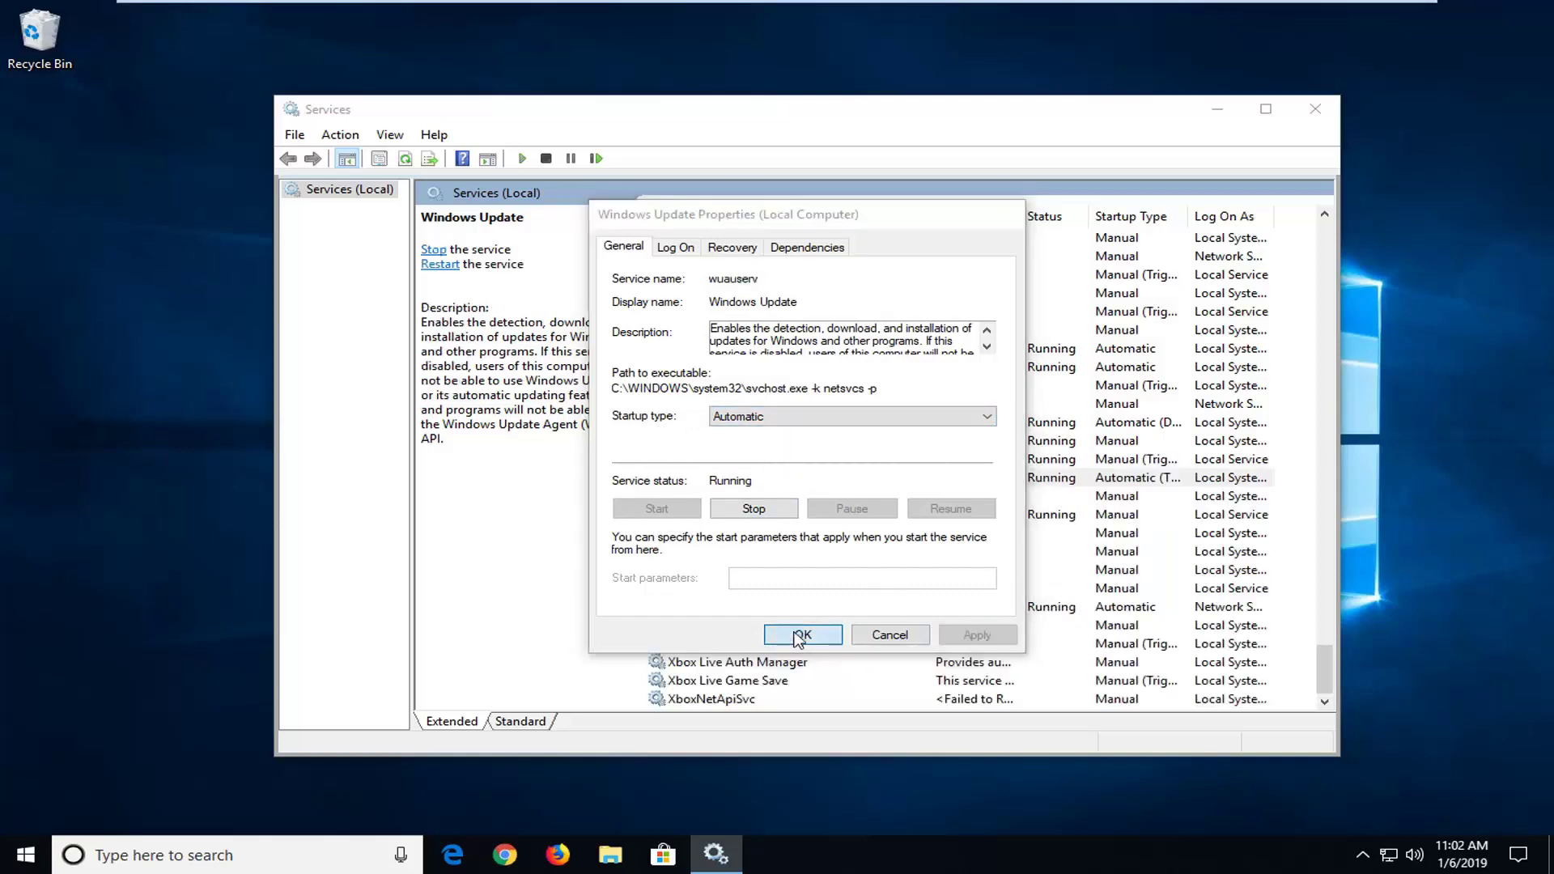
left_click(803, 634)
Start the Background Intelligent Transfer Service from its properties and minimize the Services window
left_click_drag(1319, 665, 1282, 242)
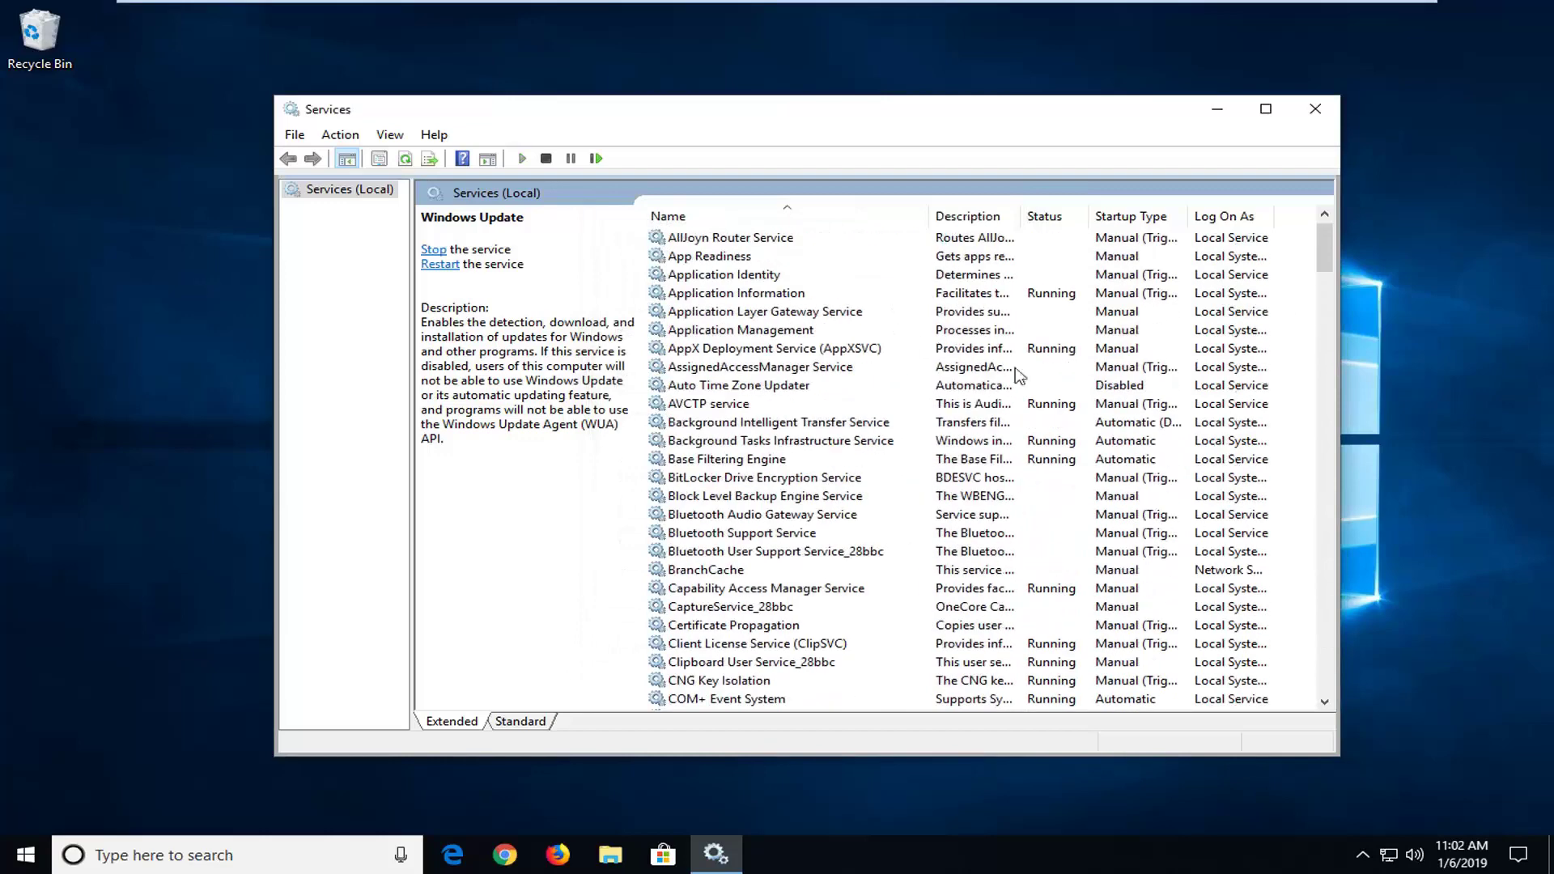
double_click(769, 423)
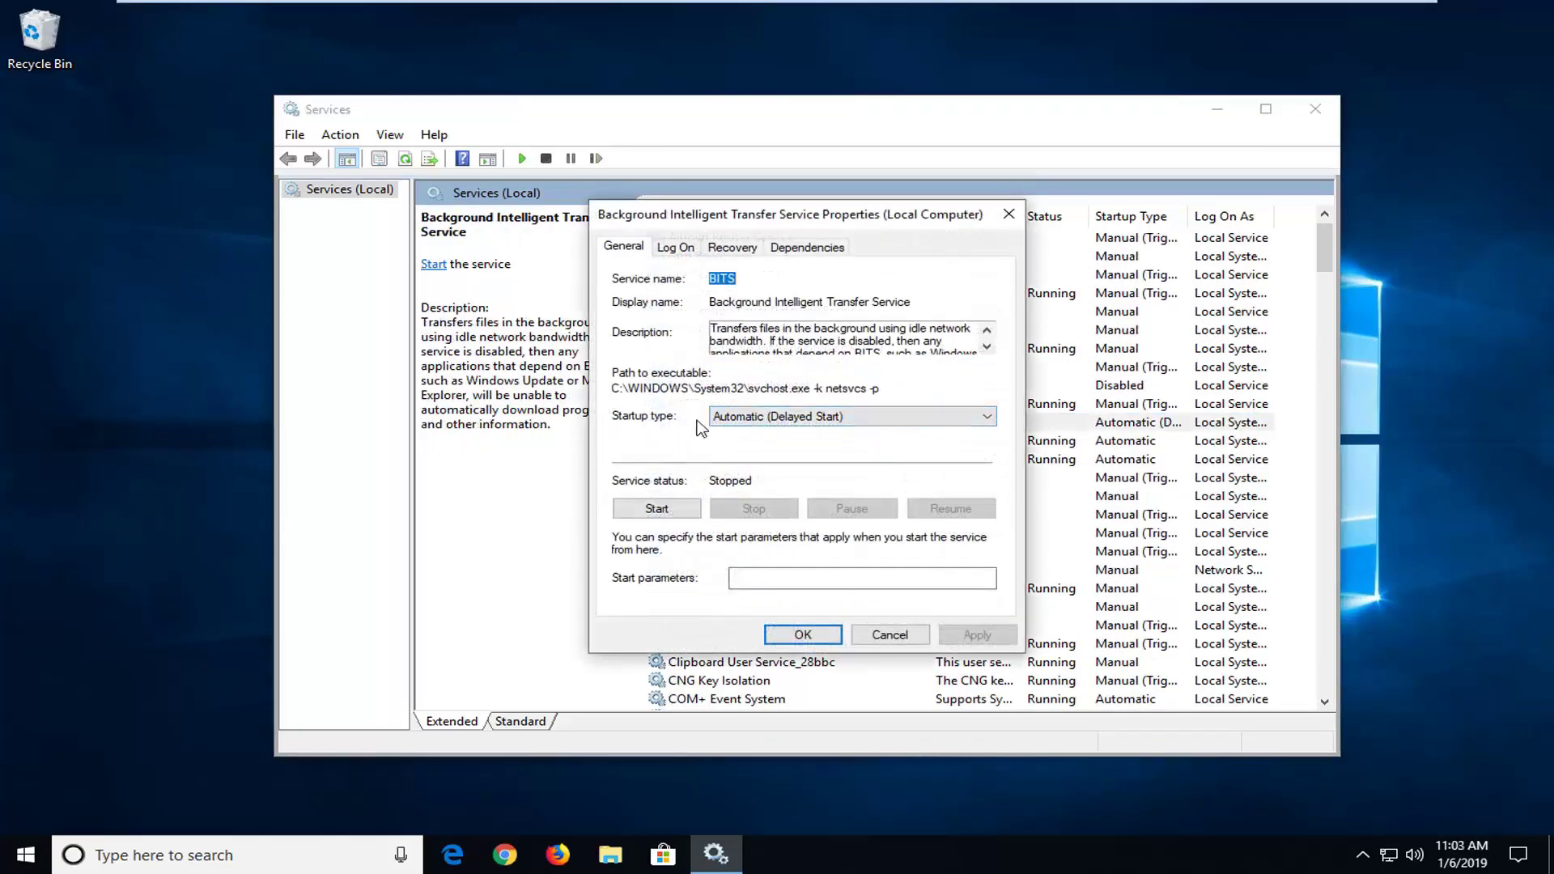
left_click(773, 422)
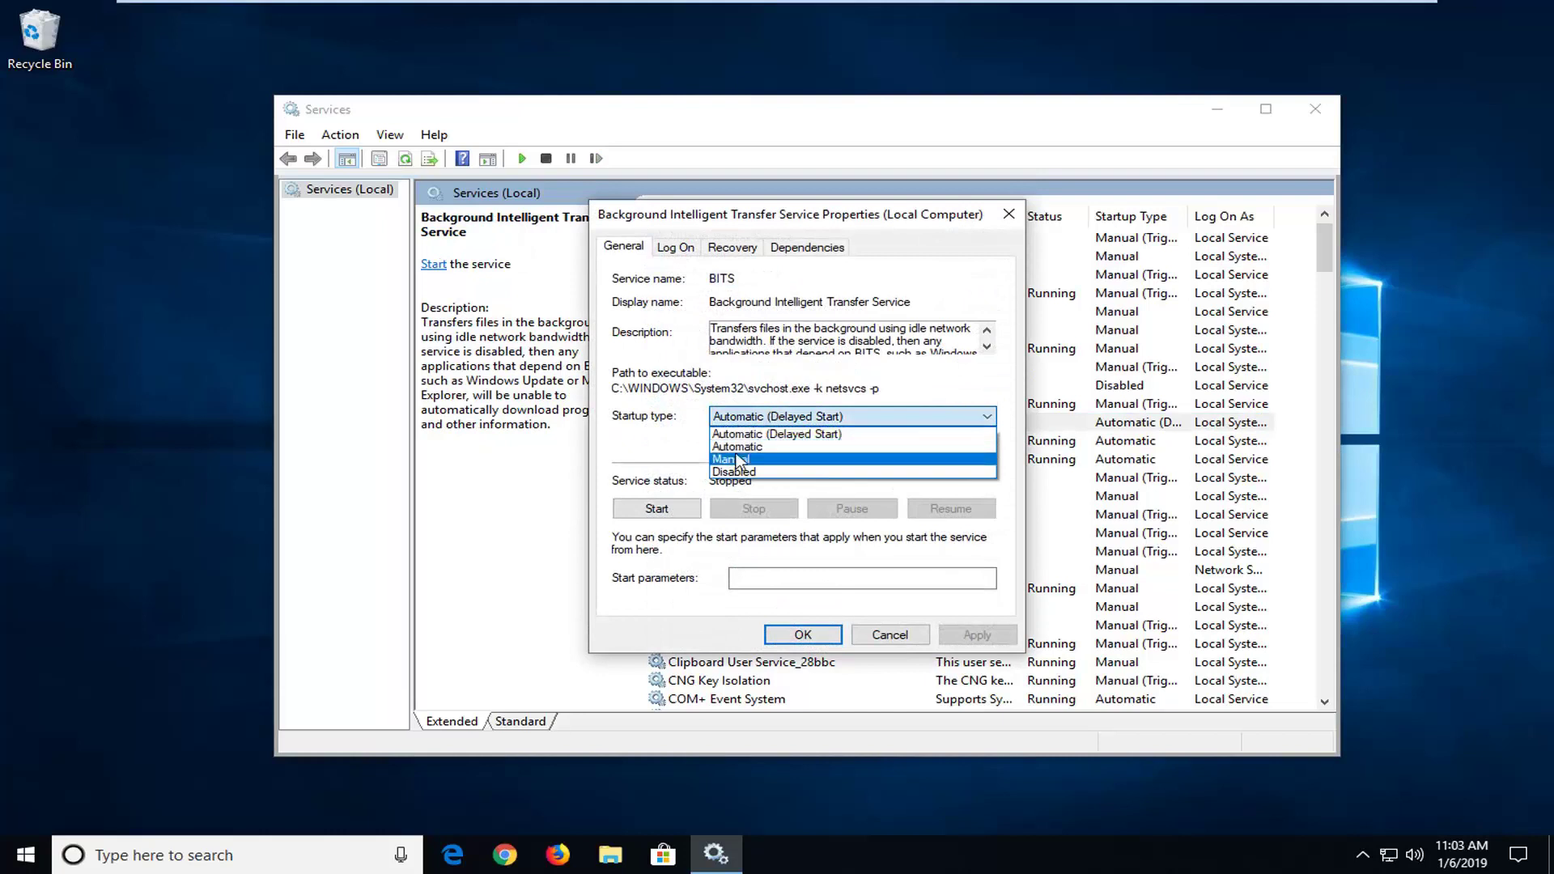
left_click(655, 441)
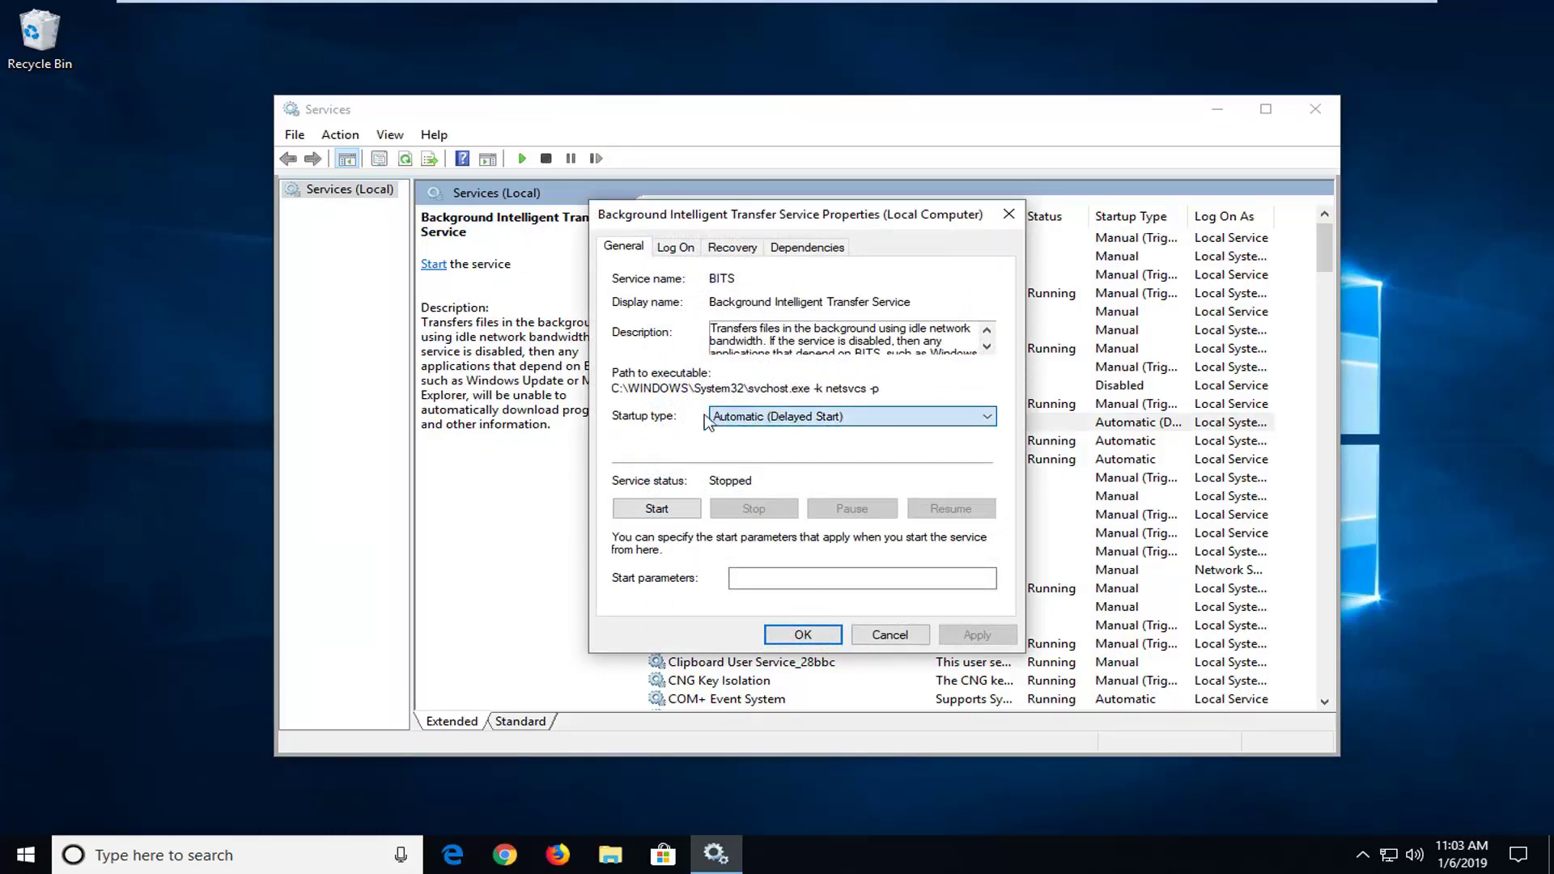
left_click(649, 512)
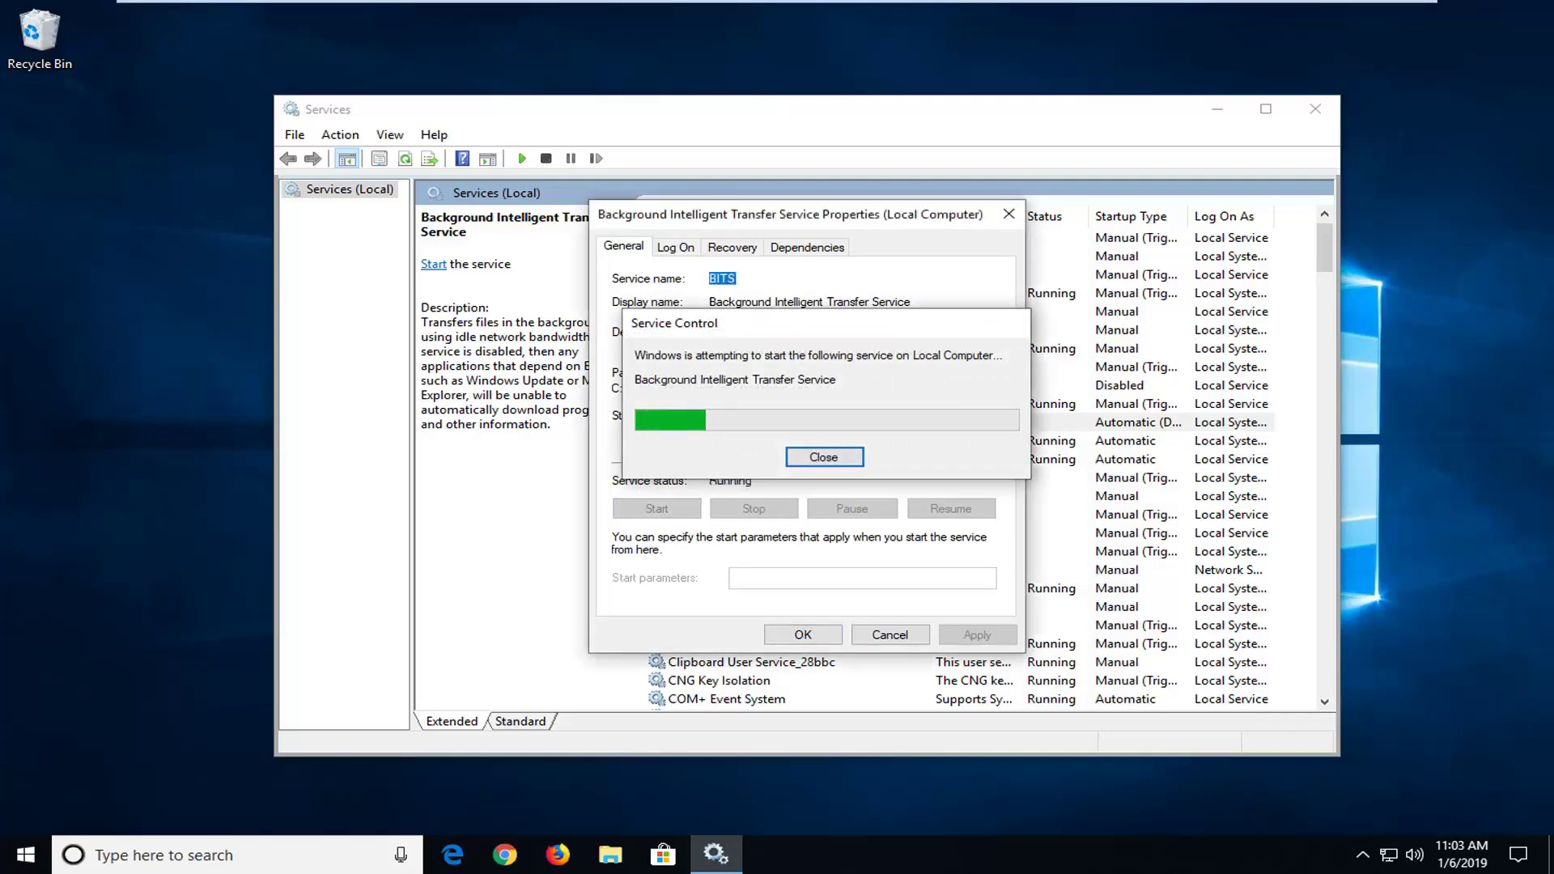
left_click(803, 634)
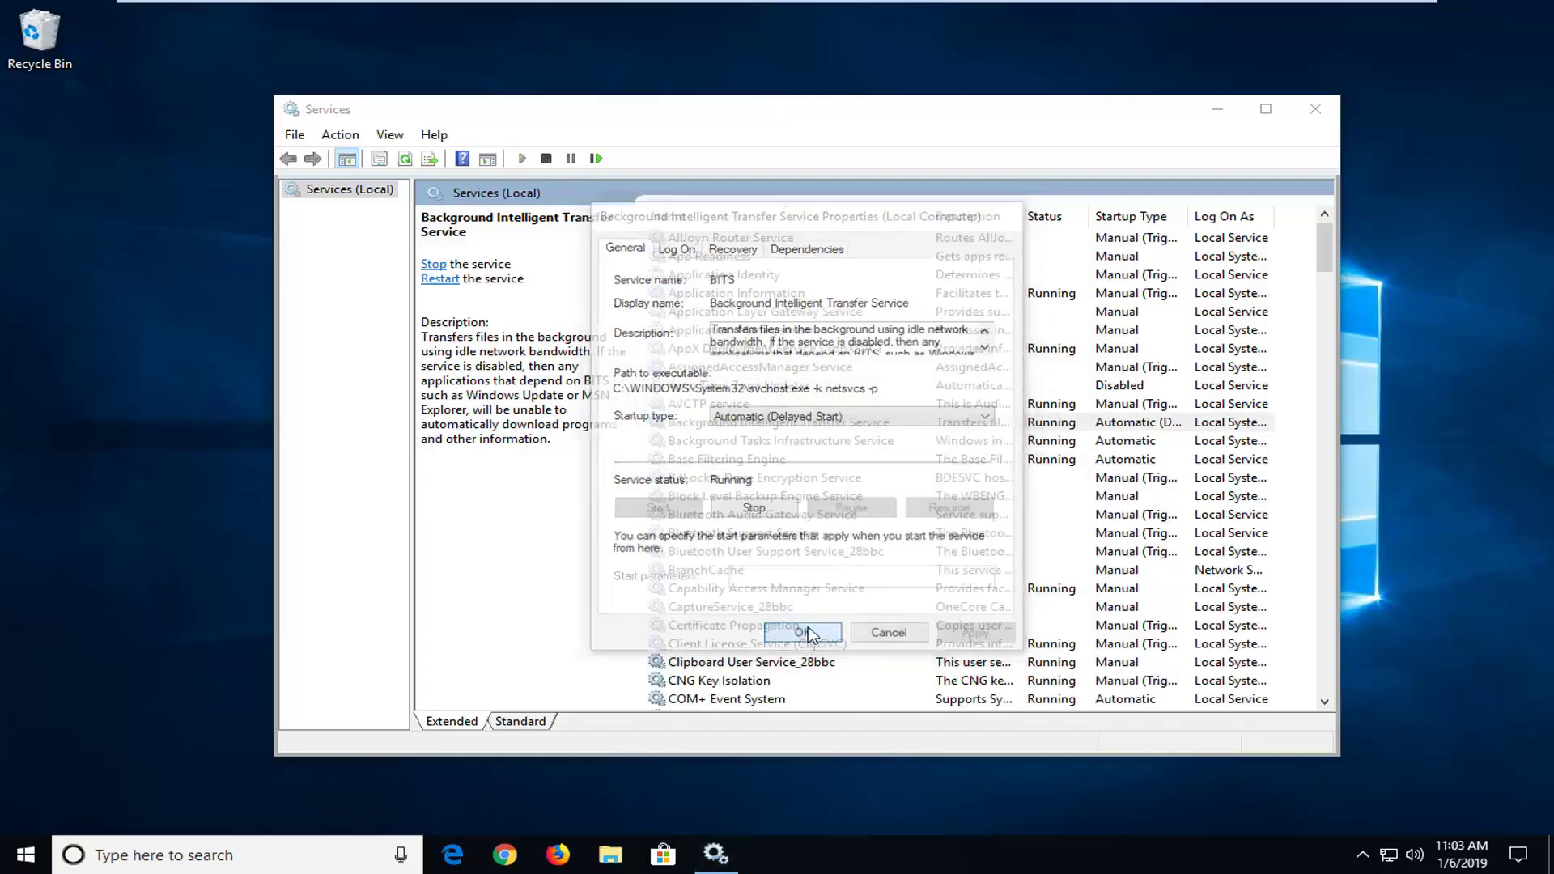
left_click(1214, 109)
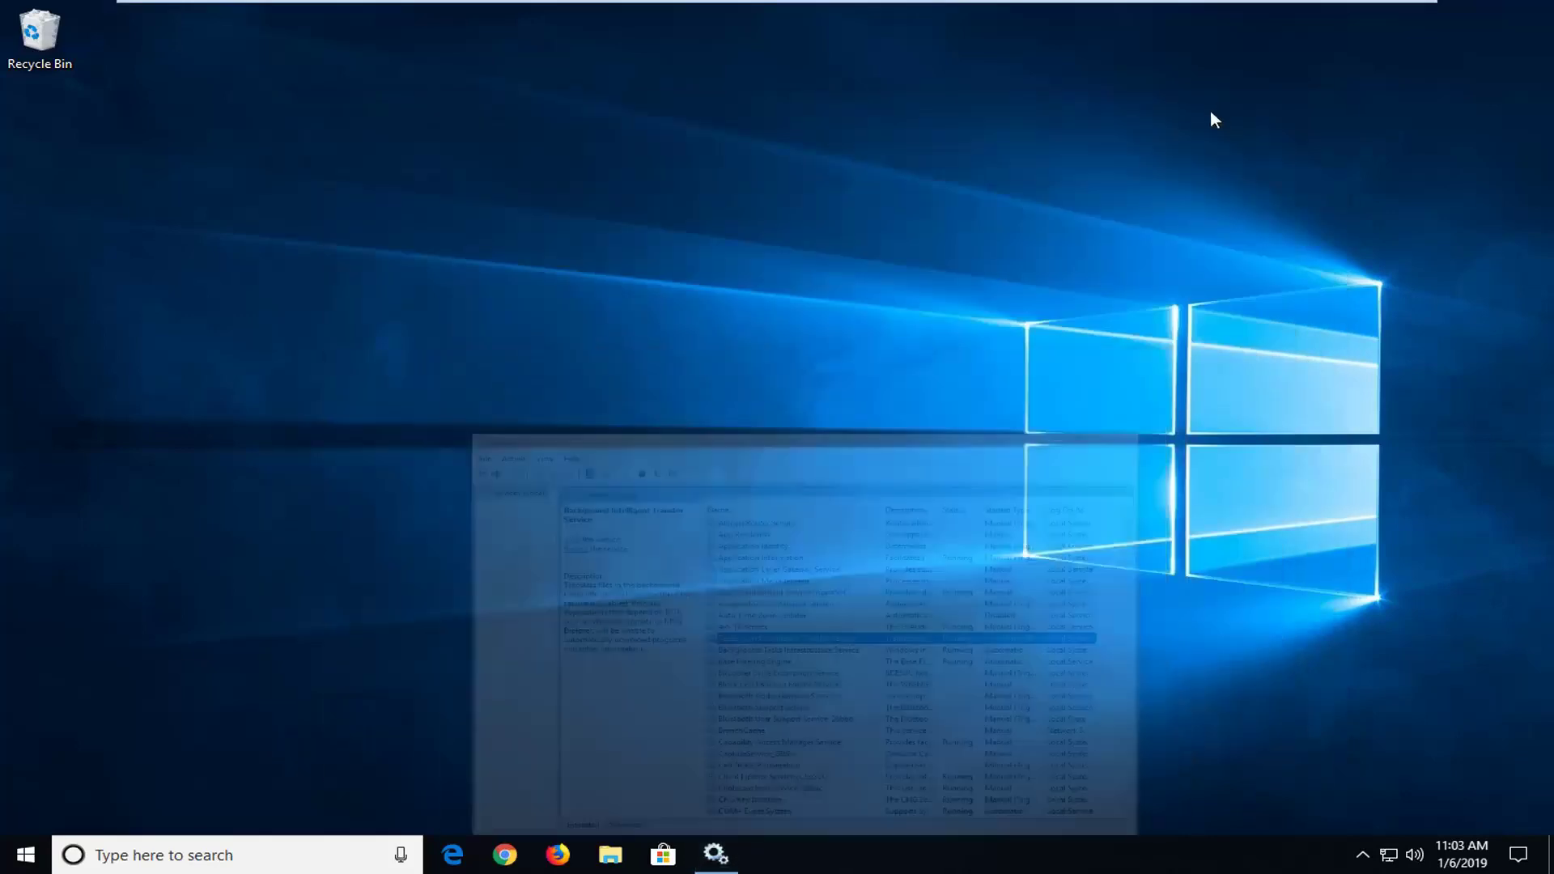